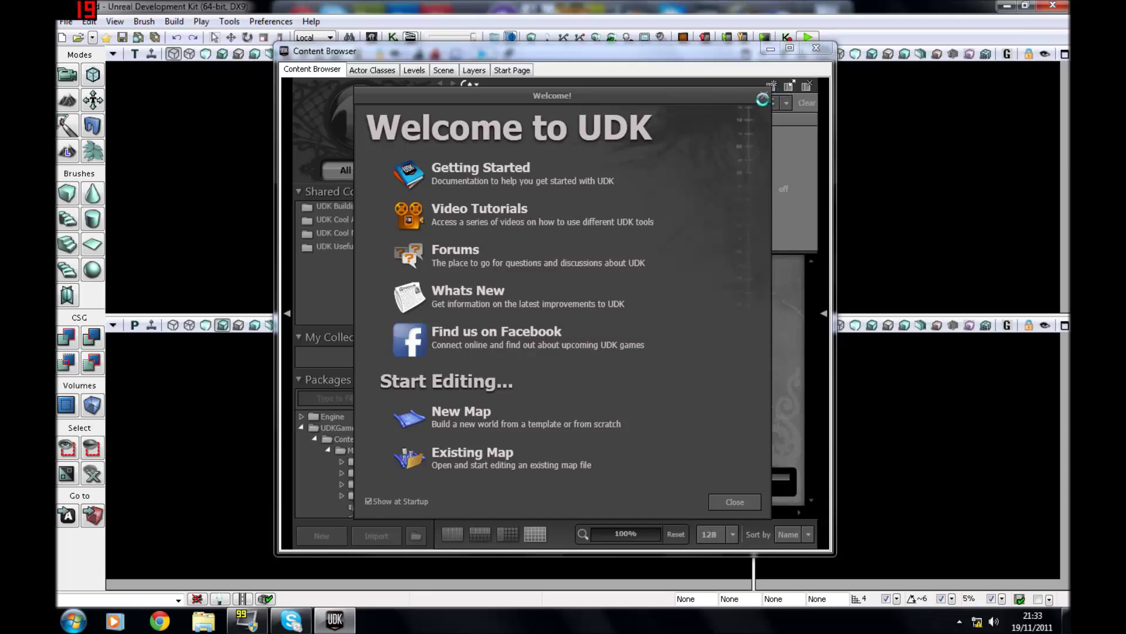
Open the existing map dm-Matineetestmap.udk and clear the welcome screen and Content Browser away from the viewports.
{"action": "left_click", "coordinate": [466, 455]}
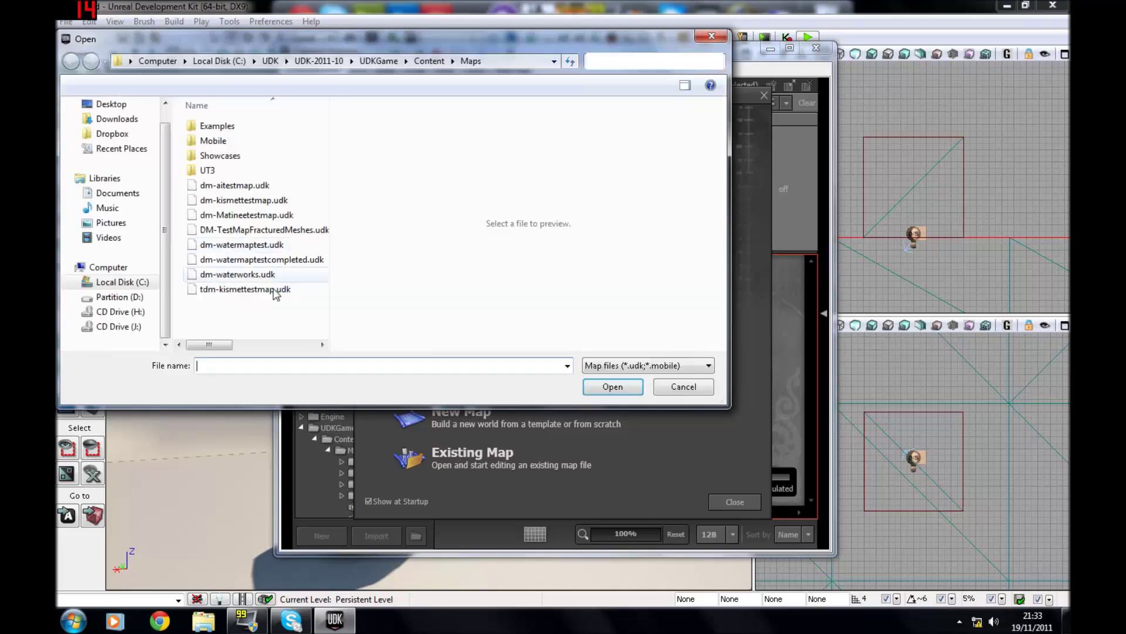
{"action": "double_click", "coordinate": [269, 216]}
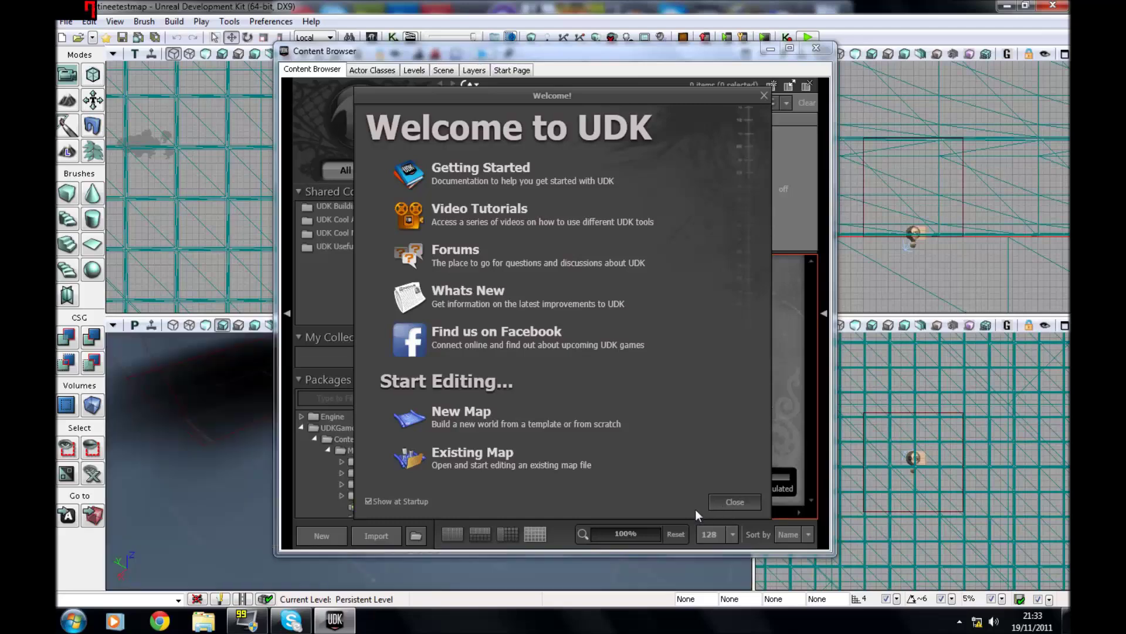
{"action": "left_click", "coordinate": [730, 501]}
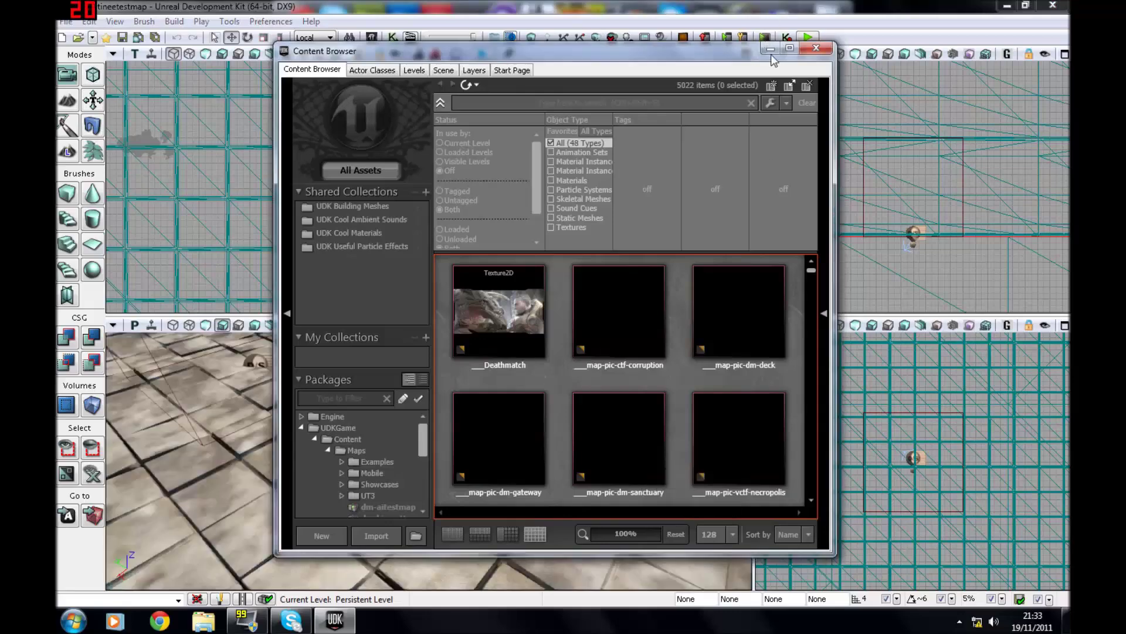
{"action": "left_click", "coordinate": [770, 50]}
Examine the raised platform, its support posts and the floor tiles in the walled corner of the level.
{"action": "right_click_drag", "start_coordinate": [593, 445], "coordinate": [622, 387]}
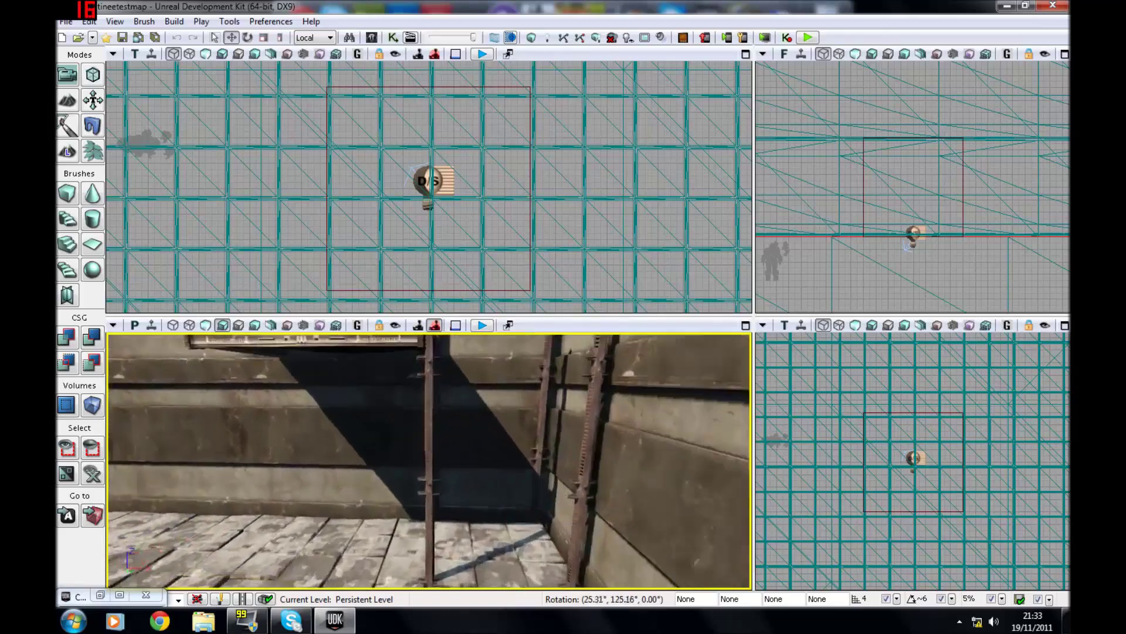
{"action": "right_click_drag", "start_coordinate": [528, 440], "coordinate": [474, 480]}
{"action": "left_click", "coordinate": [459, 410]}
{"action": "left_click", "coordinate": [455, 415]}
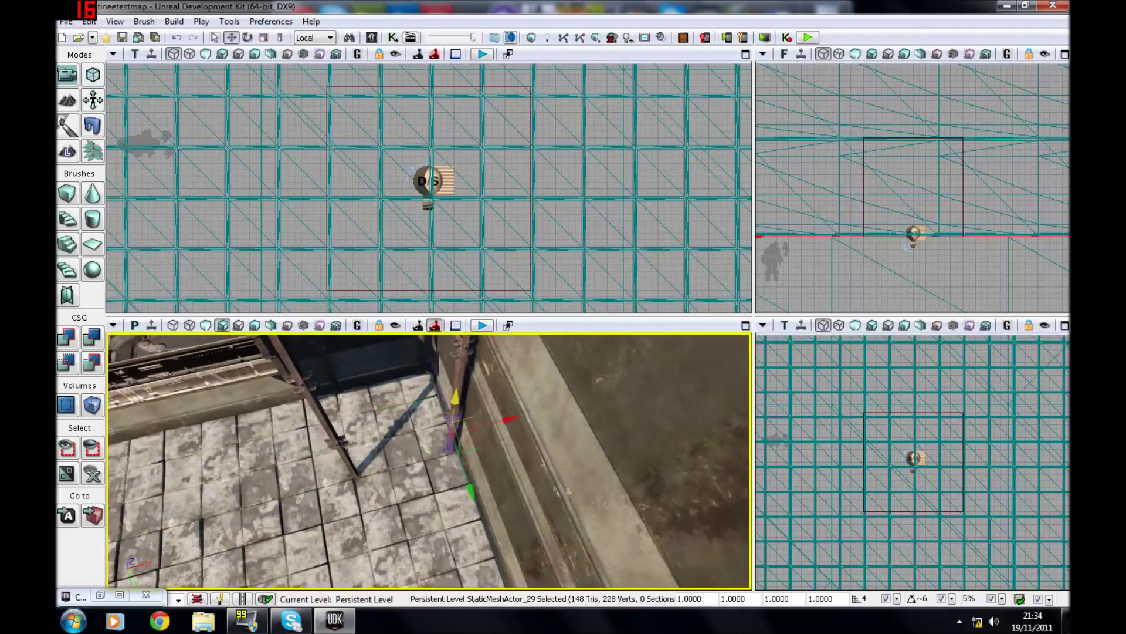
{"action": "right_click_drag", "start_coordinate": [455, 405], "coordinate": [437, 424]}
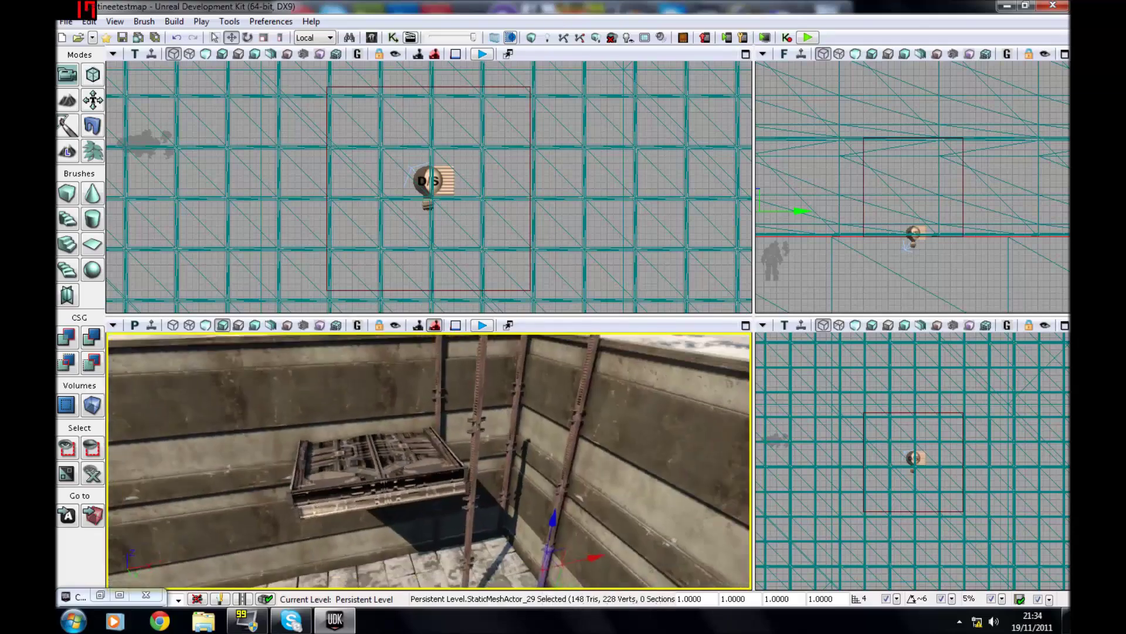
{"action": "left_click_drag", "start_coordinate": [418, 387], "coordinate": [411, 404]}
{"action": "left_click", "coordinate": [339, 474]}
{"action": "right_click", "coordinate": [339, 474]}
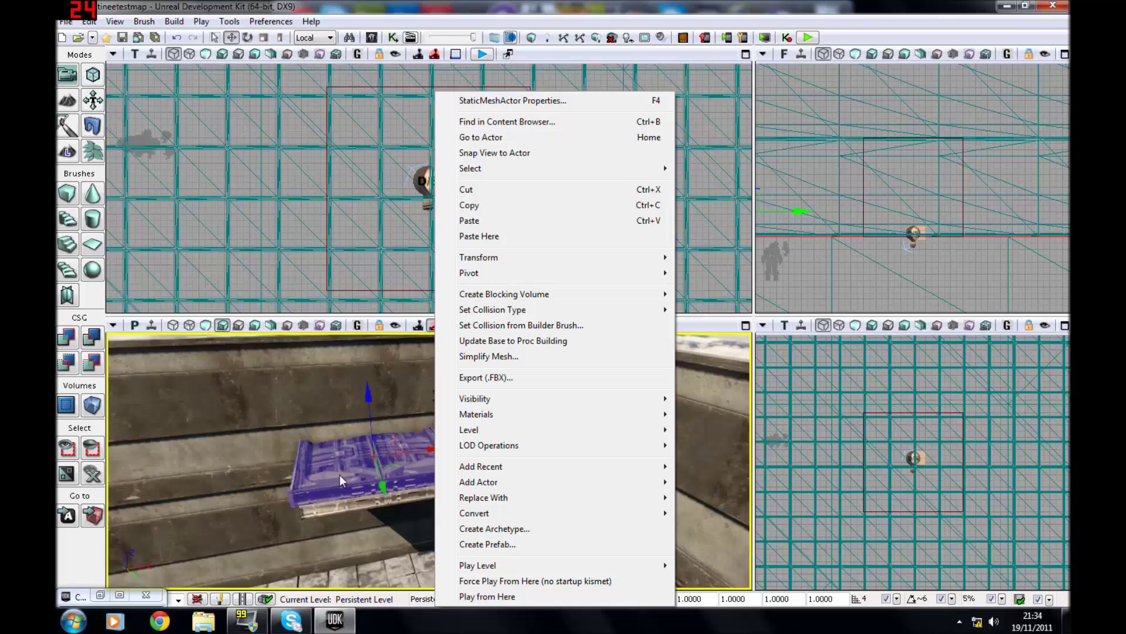
{"action": "left_click", "coordinate": [288, 518]}
{"action": "left_click", "coordinate": [352, 474]}
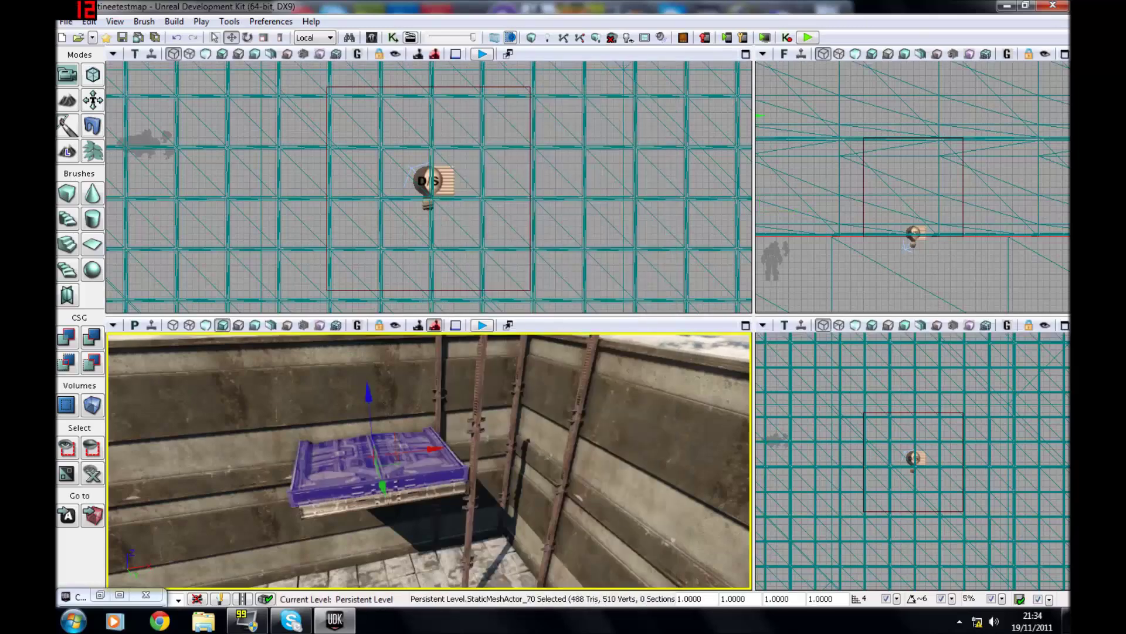
{"action": "left_click", "coordinate": [533, 506]}
Bring back the Content Browser beside the perspective view and search for "floor", limited to Static Meshes.
{"action": "left_click", "coordinate": [100, 595]}
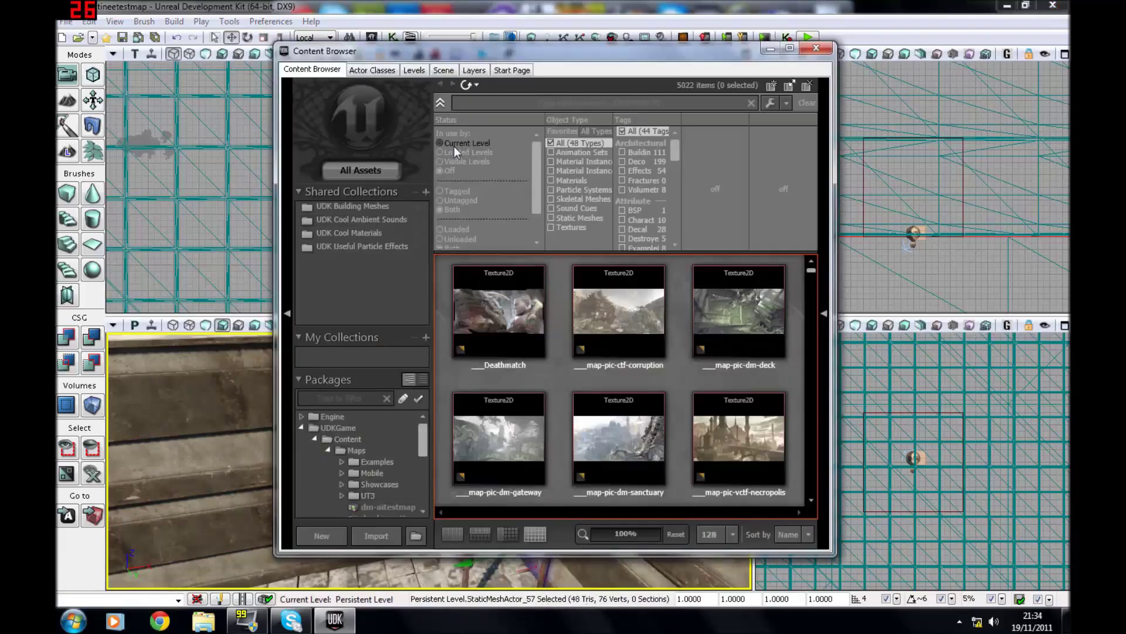
{"action": "left_click_drag", "start_coordinate": [421, 59], "coordinate": [740, 110]}
{"action": "right_click_drag", "start_coordinate": [375, 457], "coordinate": [469, 513]}
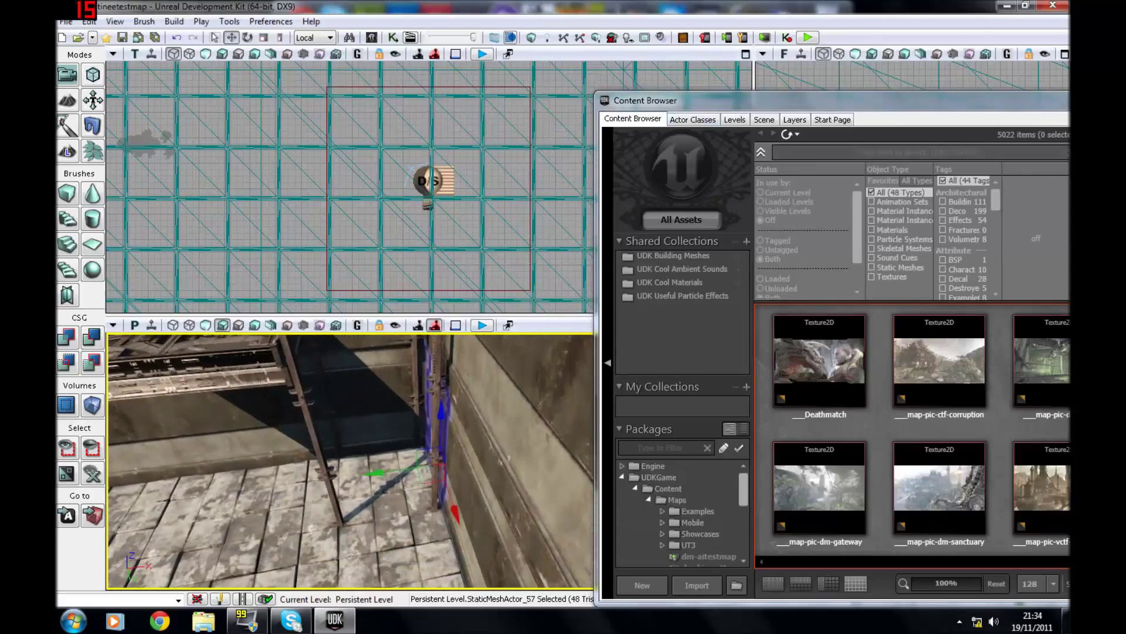
{"action": "left_click", "coordinate": [821, 153]}
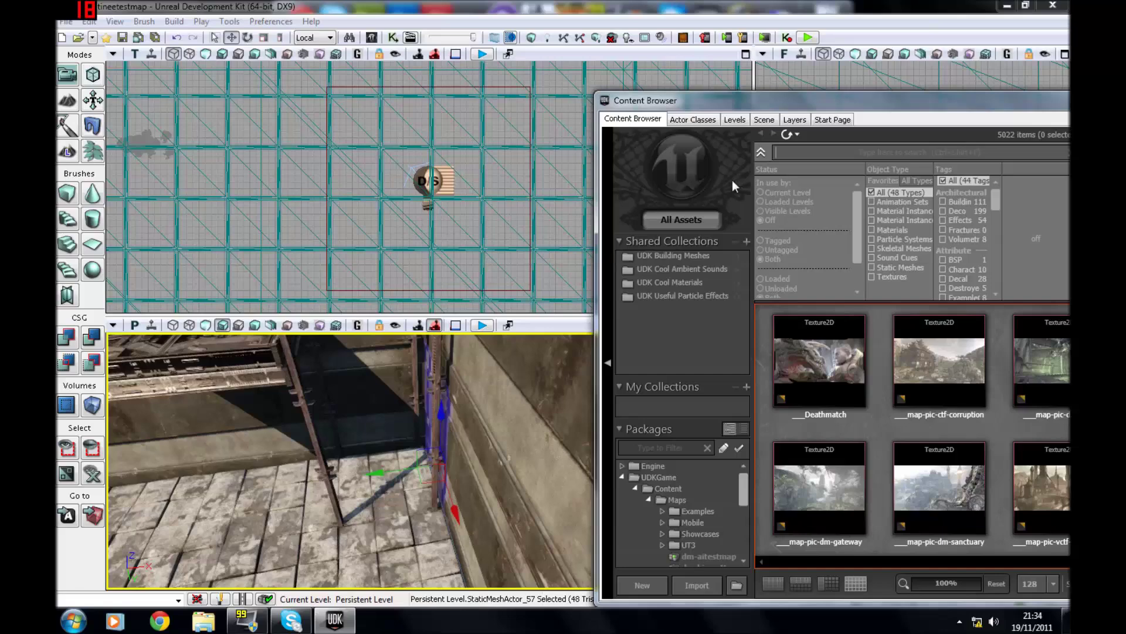
{"action": "key", "text": "ctrl+shift+f"}
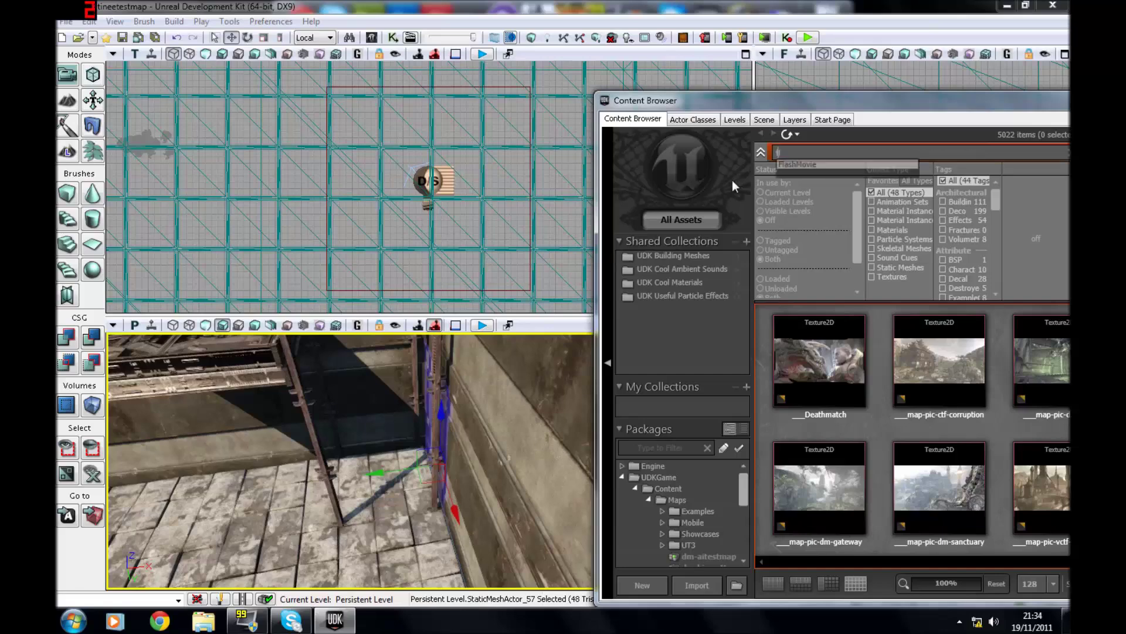
{"action": "type", "text": "floor"}
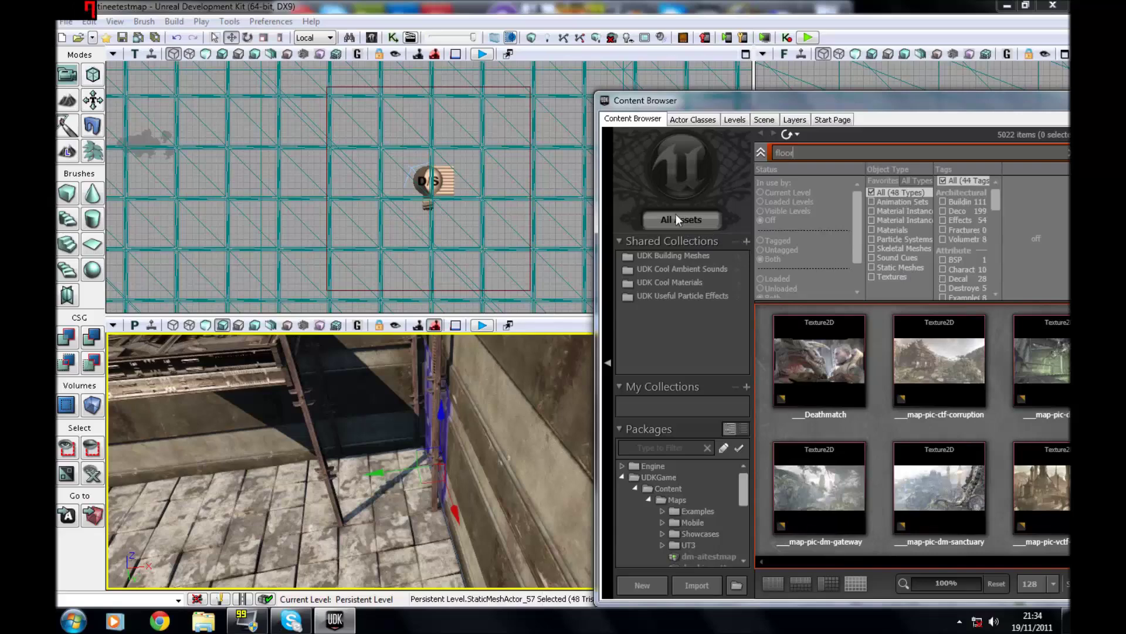
{"action": "left_click", "coordinate": [900, 267]}
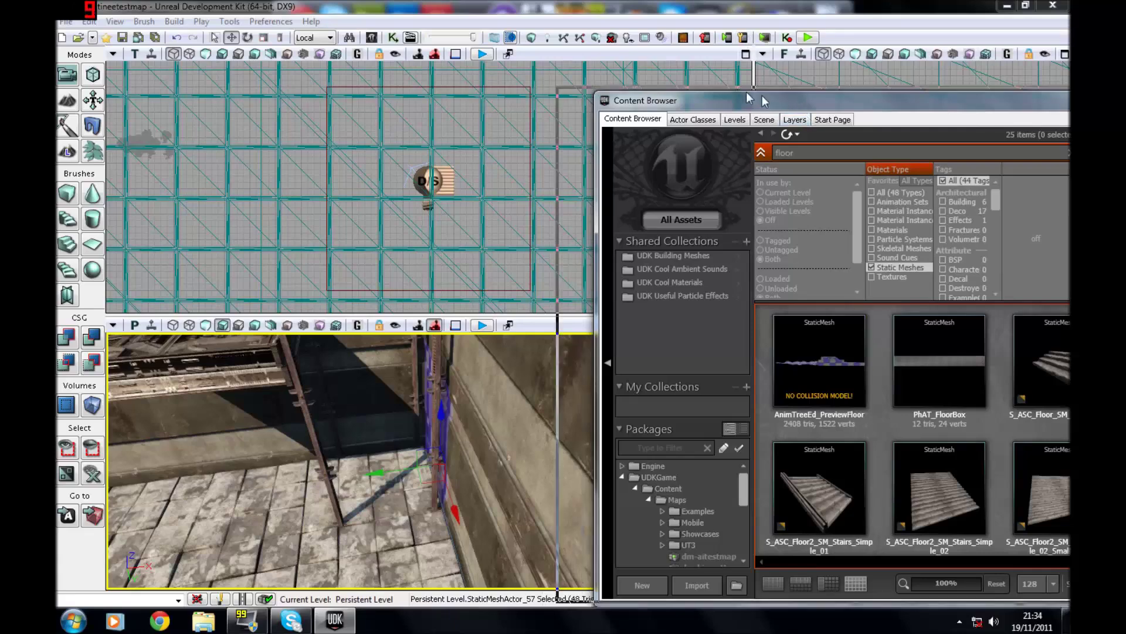
Look through the floor static meshes for a piece suited to the space beside the raised platform.
{"action": "left_click_drag", "start_coordinate": [797, 101], "coordinate": [744, 93]}
{"action": "left_click", "coordinate": [920, 388]}
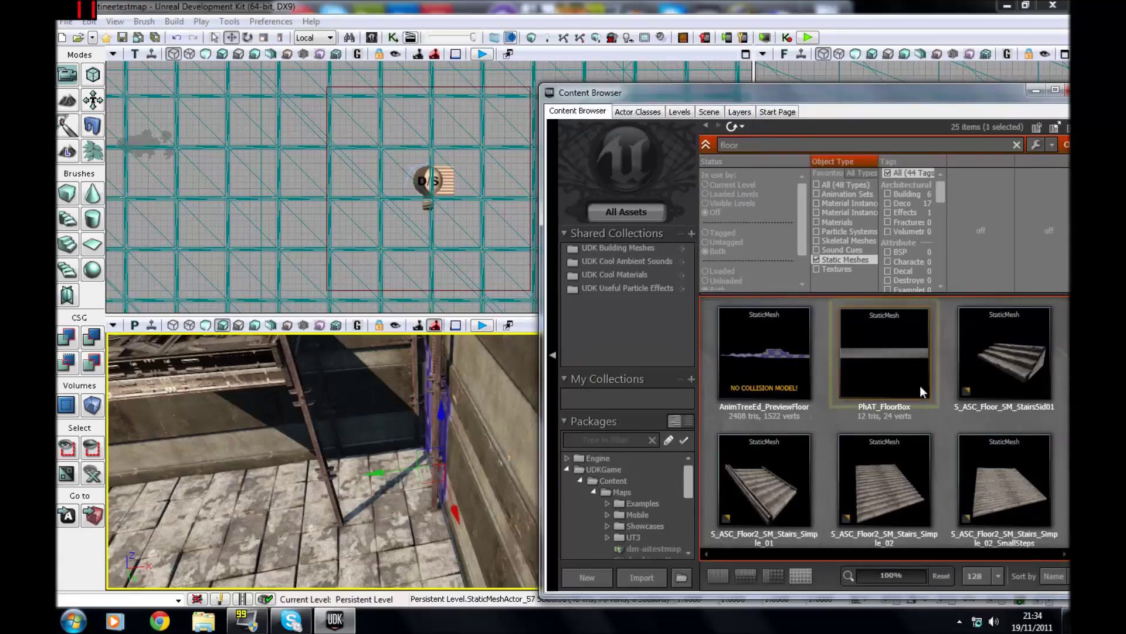
{"action": "scroll", "coordinate": [922, 376], "scroll_direction": "down", "scroll_amount": 1}
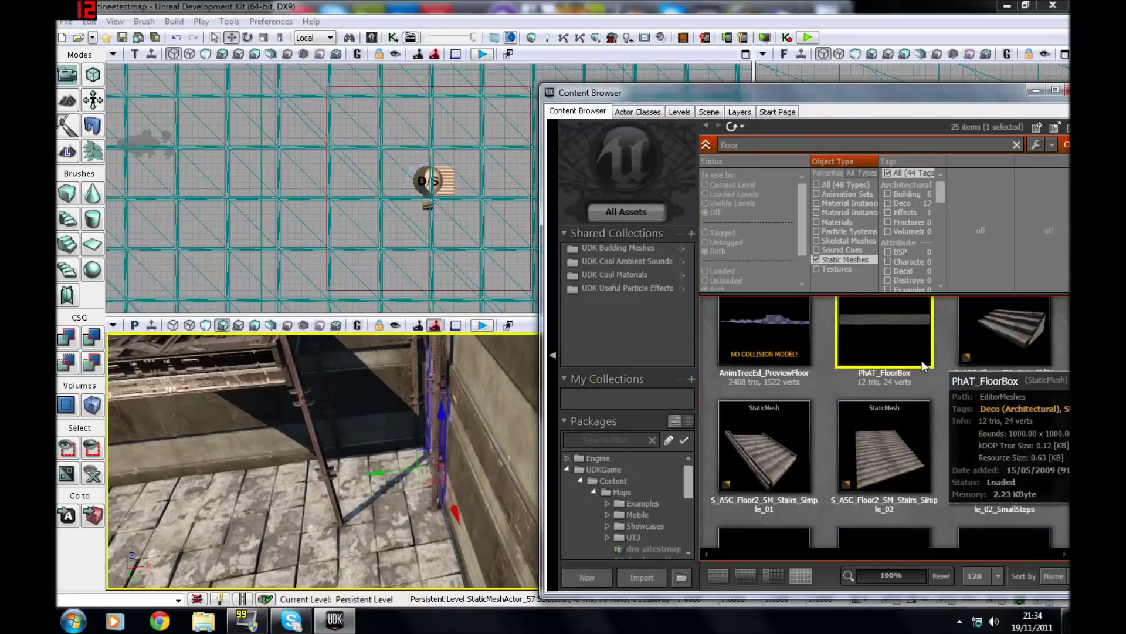
{"action": "left_click", "coordinate": [903, 455]}
{"action": "scroll", "coordinate": [903, 456], "scroll_direction": "down", "scroll_amount": 6}
{"action": "scroll", "coordinate": [903, 455], "scroll_direction": "down", "scroll_amount": 9}
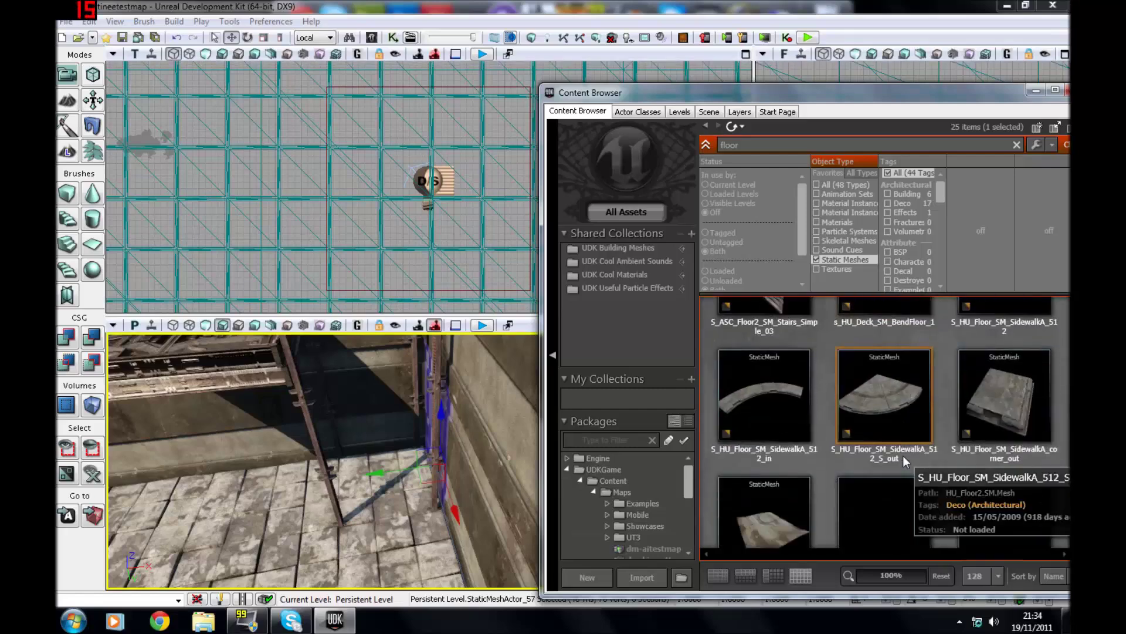
{"action": "scroll", "coordinate": [943, 454], "scroll_direction": "down", "scroll_amount": 3}
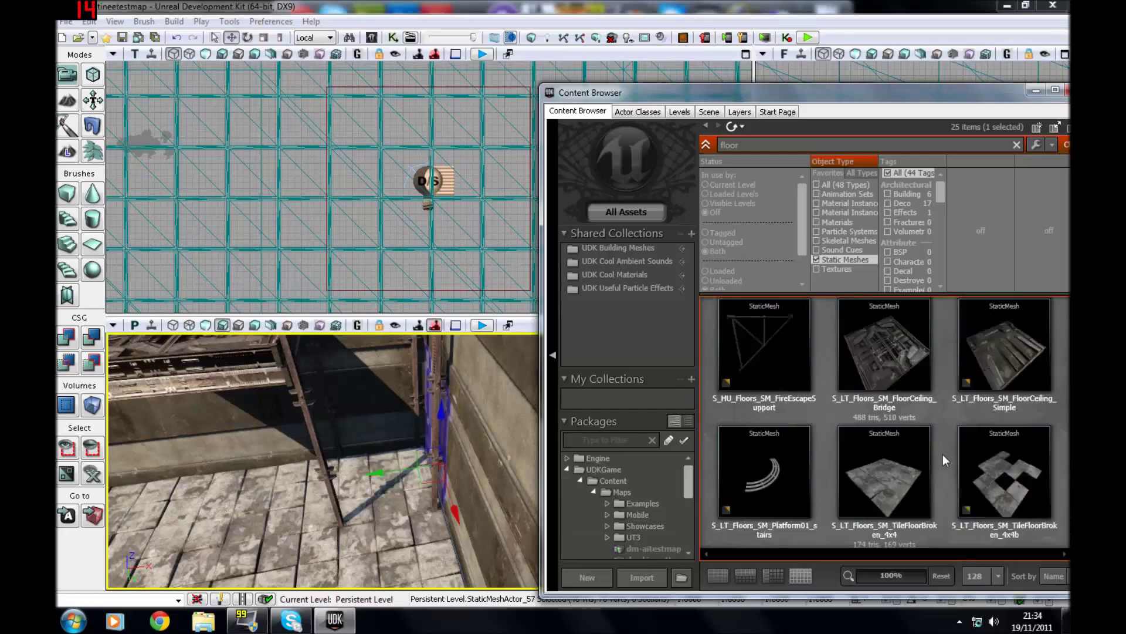
{"action": "scroll", "coordinate": [910, 330], "scroll_direction": "up", "scroll_amount": 2}
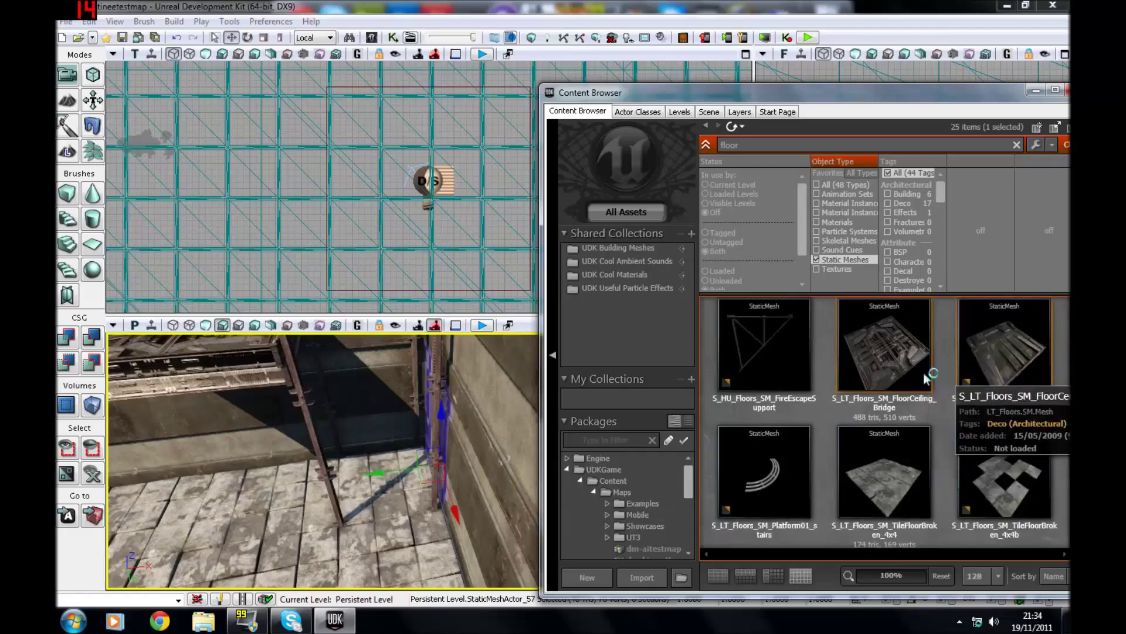
{"action": "scroll", "coordinate": [912, 390], "scroll_direction": "down", "scroll_amount": 5}
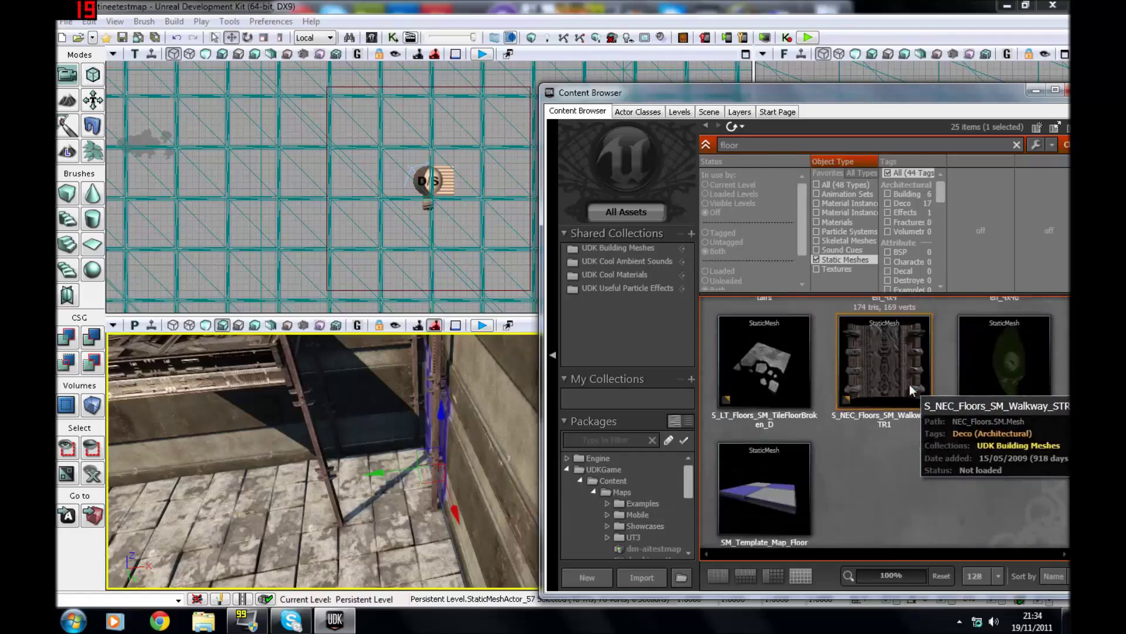
{"action": "scroll", "coordinate": [931, 389], "scroll_direction": "up", "scroll_amount": 4}
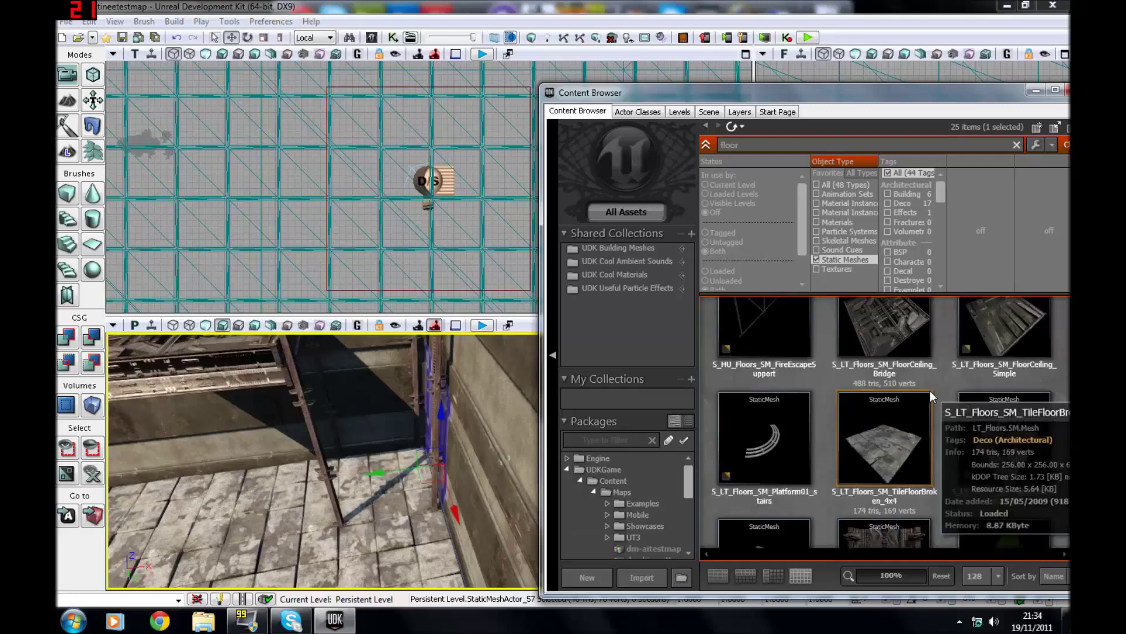
{"action": "scroll", "coordinate": [931, 389], "scroll_direction": "up", "scroll_amount": 10}
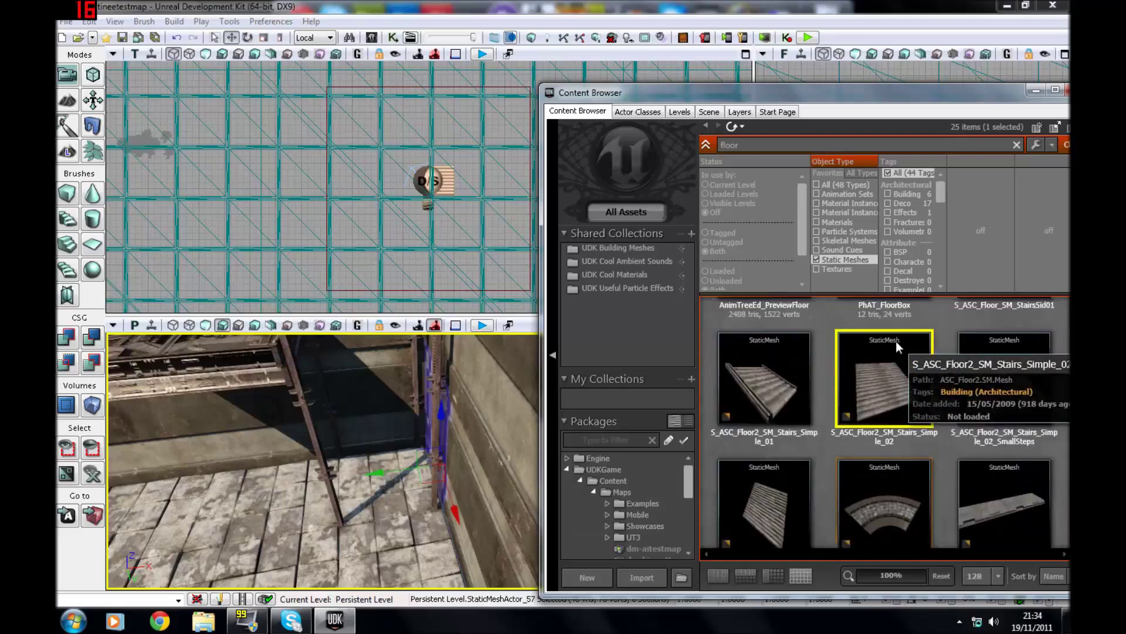
{"action": "scroll", "coordinate": [895, 340], "scroll_direction": "up", "scroll_amount": 3}
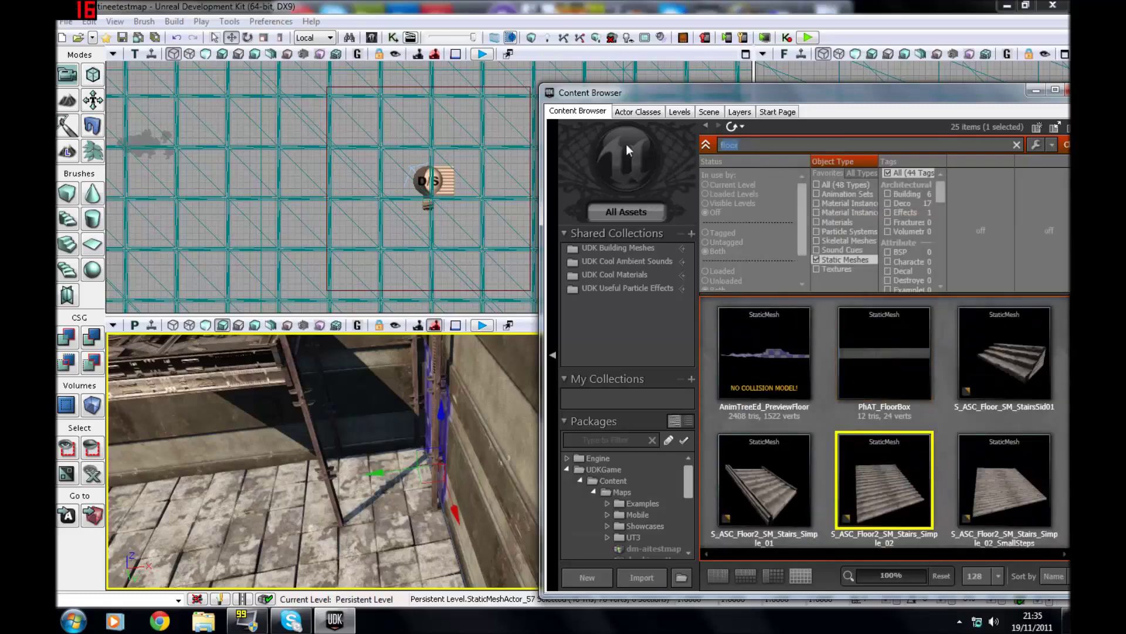
Search the static meshes for "chain" and load S_HU_Deco_SM_Chainlink02_B by viewing it in the Static Mesh Editor.
{"action": "type", "text": "chain"}
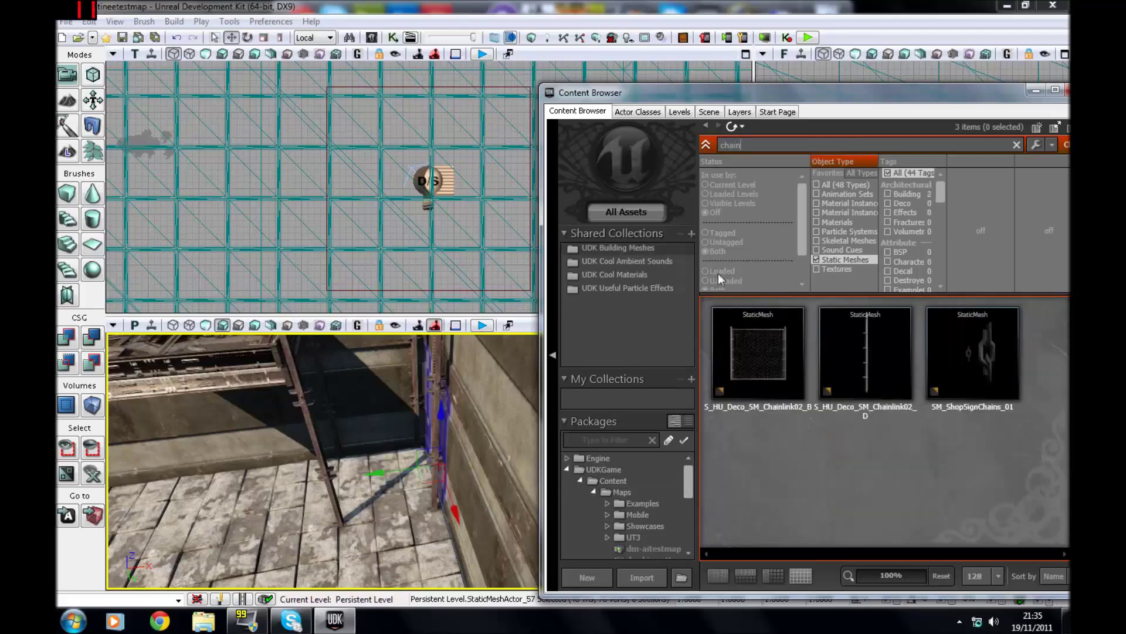
{"action": "left_click", "coordinate": [740, 342]}
{"action": "left_click_drag", "start_coordinate": [742, 348], "coordinate": [564, 448]}
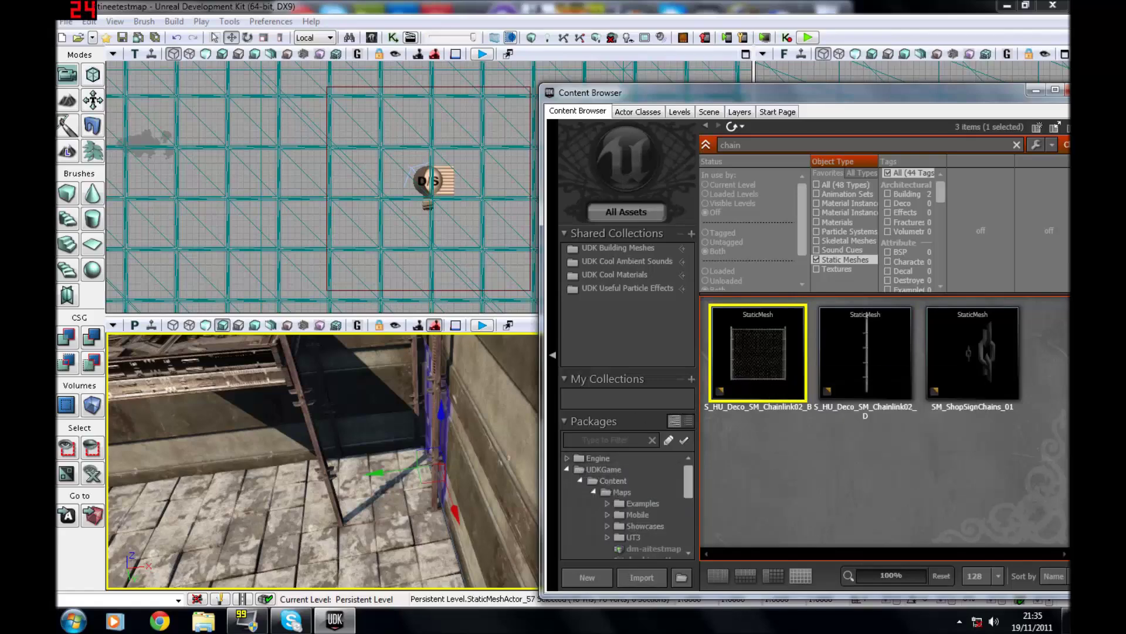
{"action": "right_click", "coordinate": [387, 484]}
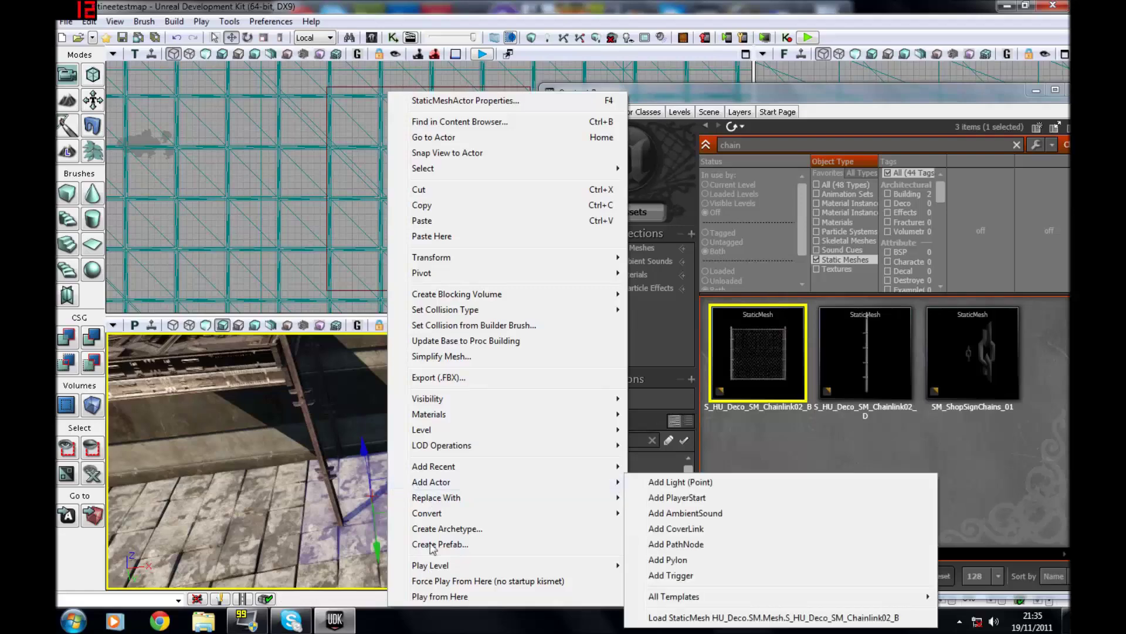
{"action": "double_click", "coordinate": [757, 328]}
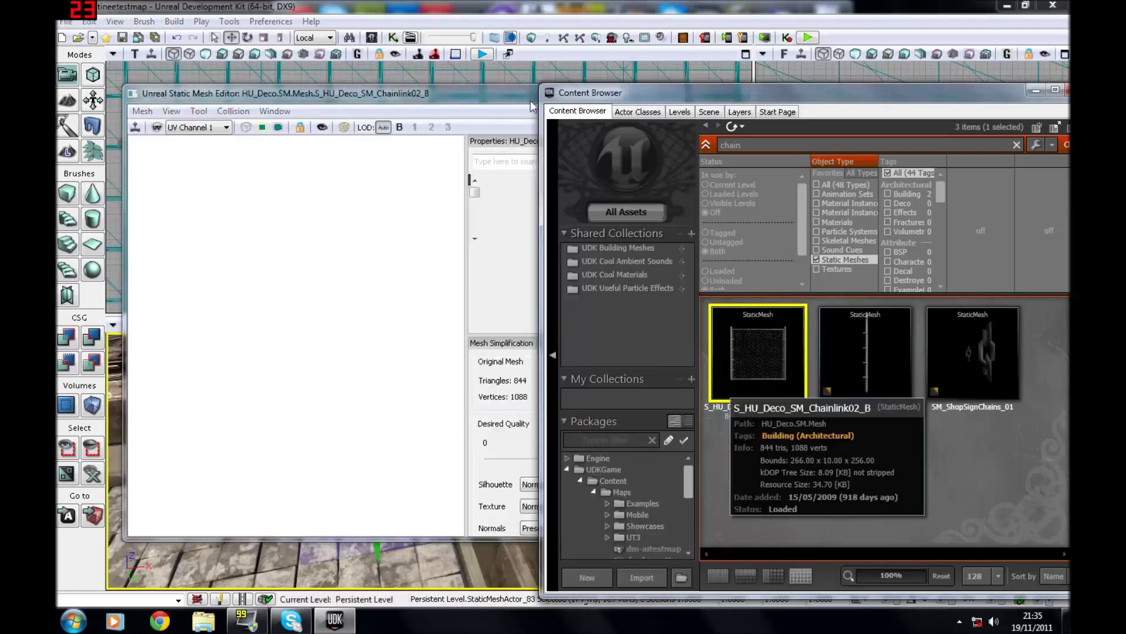
{"action": "left_click", "coordinate": [518, 97]}
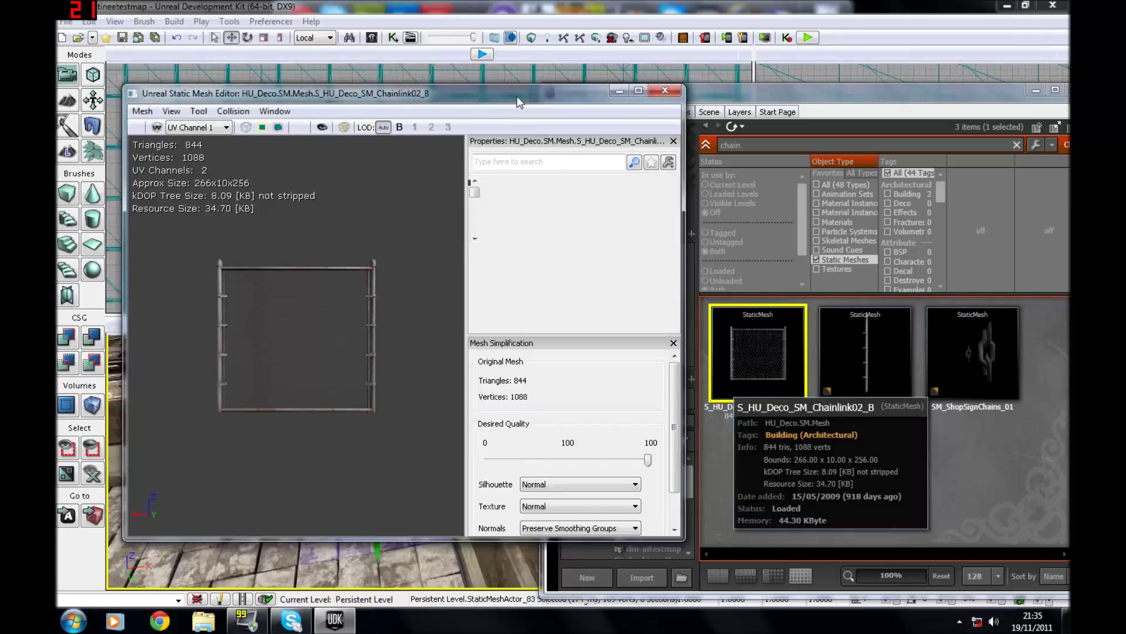
{"action": "left_click", "coordinate": [670, 88]}
Add S_HU_Deco_SM_Chainlink02_B as an InterpActor on the corner floor tile and raise it beside the platform.
{"action": "right_click", "coordinate": [388, 505]}
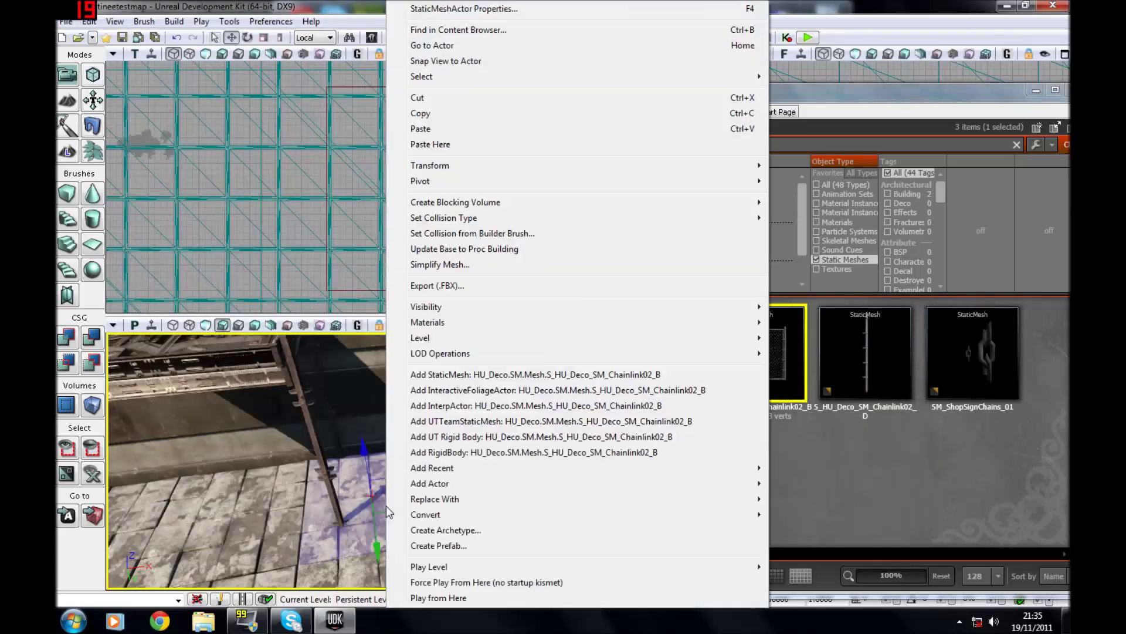
{"action": "left_click", "coordinate": [460, 406]}
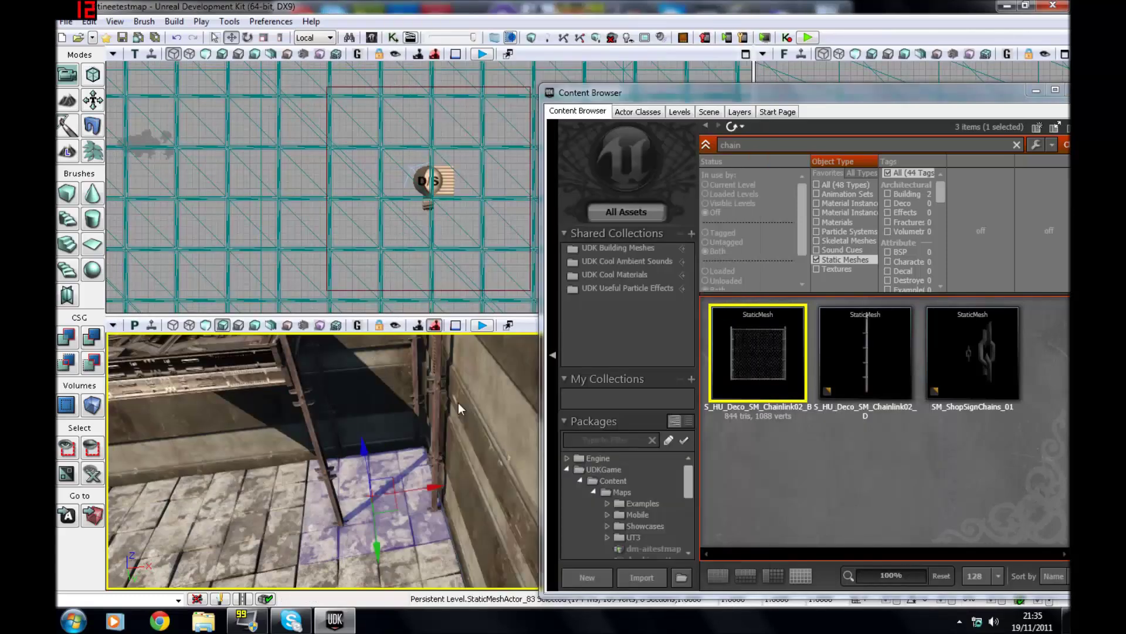
{"action": "mouse_move", "coordinate": [419, 448]}
{"action": "right_mouse_down"}
{"action": "mouse_move", "coordinate": [461, 448]}
{"action": "mouse_move", "coordinate": [418, 448]}
{"action": "right_mouse_up"}
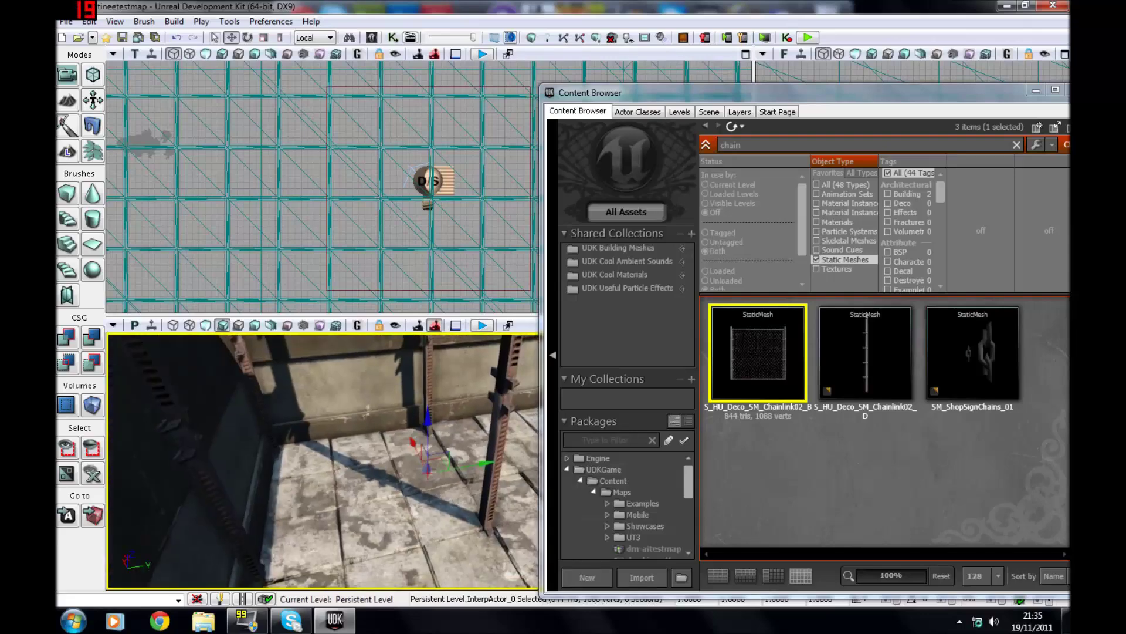
{"action": "left_click_drag", "start_coordinate": [428, 419], "coordinate": [428, 402]}
{"action": "right_click_drag", "start_coordinate": [428, 402], "coordinate": [301, 322]}
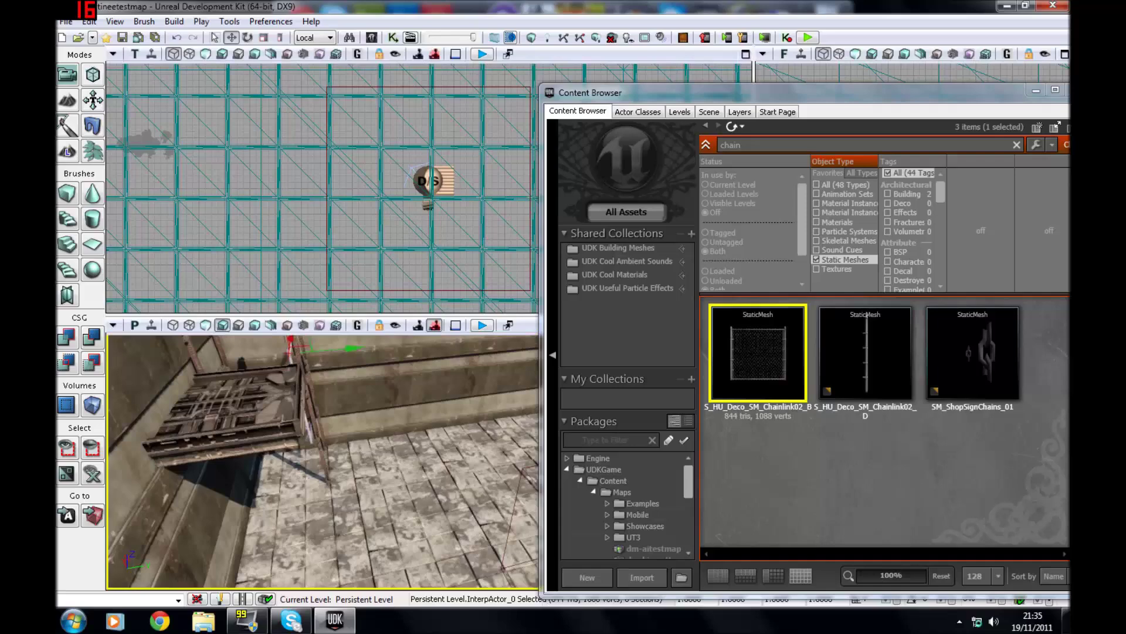
{"action": "right_click_drag", "start_coordinate": [302, 399], "coordinate": [194, 358]}
{"action": "left_click_drag", "start_coordinate": [516, 415], "coordinate": [403, 418]}
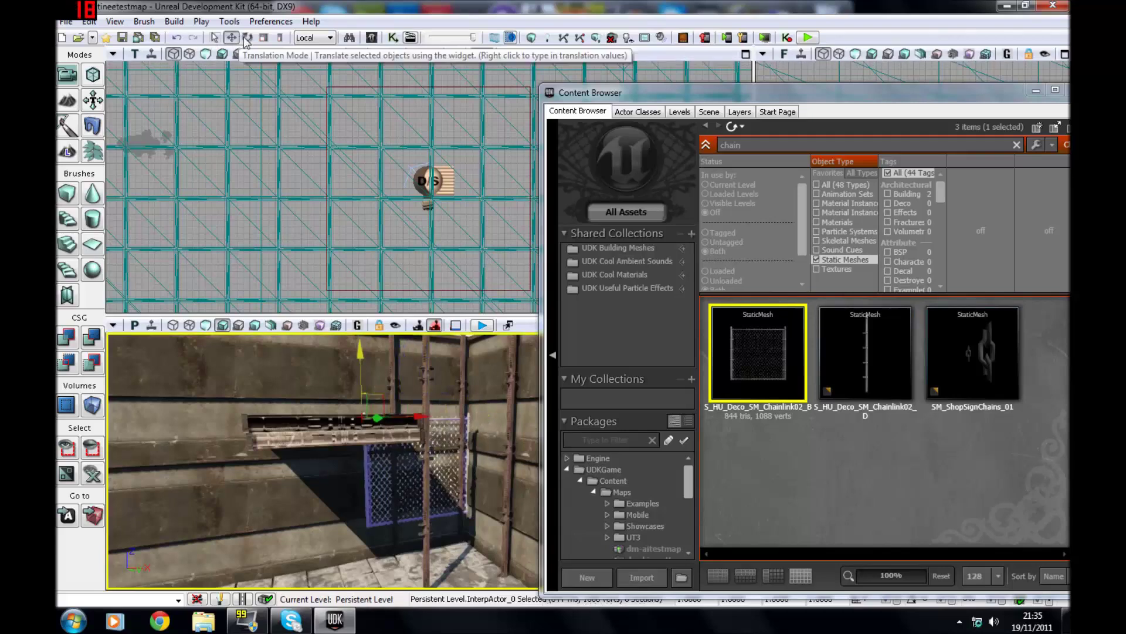
Rotate the chain-link InterpActor so it lies flat, level with the raised platform.
{"action": "left_click", "coordinate": [248, 37]}
{"action": "left_click_drag", "start_coordinate": [376, 370], "coordinate": [382, 423]}
{"action": "left_click", "coordinate": [232, 39]}
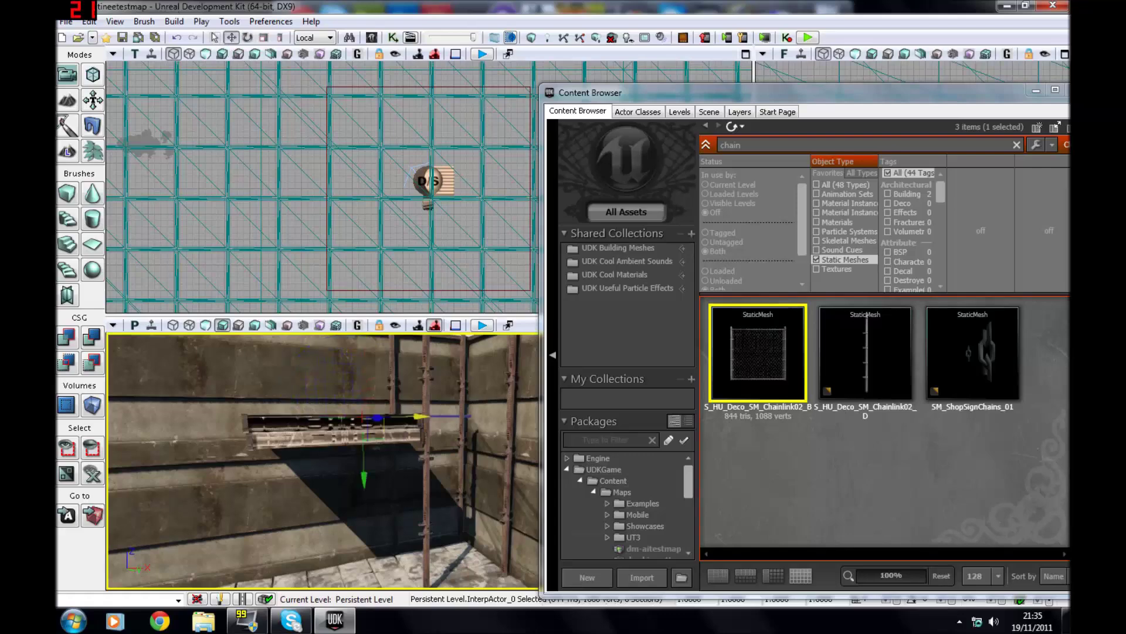
Slide the chain-link InterpActor away from the raised platform into the space between the corner posts.
{"action": "right_click_drag", "start_coordinate": [382, 463], "coordinate": [258, 472]}
{"action": "right_click_drag", "start_coordinate": [445, 490], "coordinate": [455, 495]}
{"action": "left_click_drag", "start_coordinate": [456, 496], "coordinate": [494, 510]}
{"action": "right_click_drag", "start_coordinate": [481, 509], "coordinate": [352, 463]}
{"action": "right_click_drag", "start_coordinate": [437, 484], "coordinate": [434, 482]}
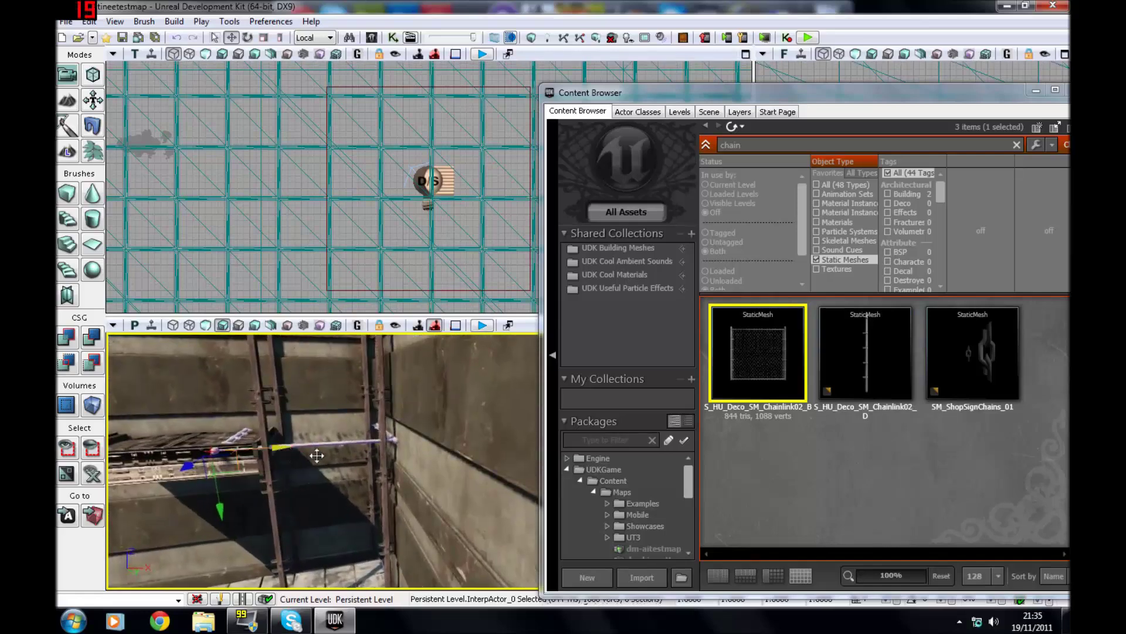
{"action": "left_click_drag", "start_coordinate": [317, 455], "coordinate": [329, 460]}
Lower the chain-link InterpActor onto the floor tiles between the posts.
{"action": "left_click_drag", "start_coordinate": [273, 509], "coordinate": [324, 633]}
{"action": "right_click_drag", "start_coordinate": [329, 469], "coordinate": [399, 519]}
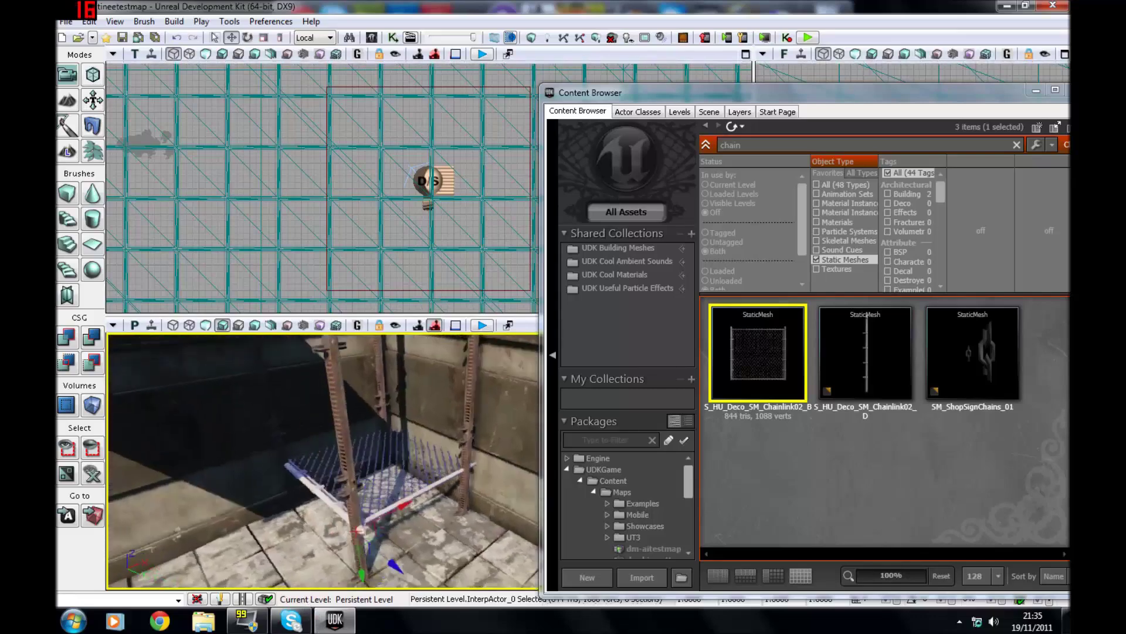
{"action": "right_click_drag", "start_coordinate": [346, 610], "coordinate": [387, 515]}
{"action": "left_click_drag", "start_coordinate": [396, 534], "coordinate": [403, 556]}
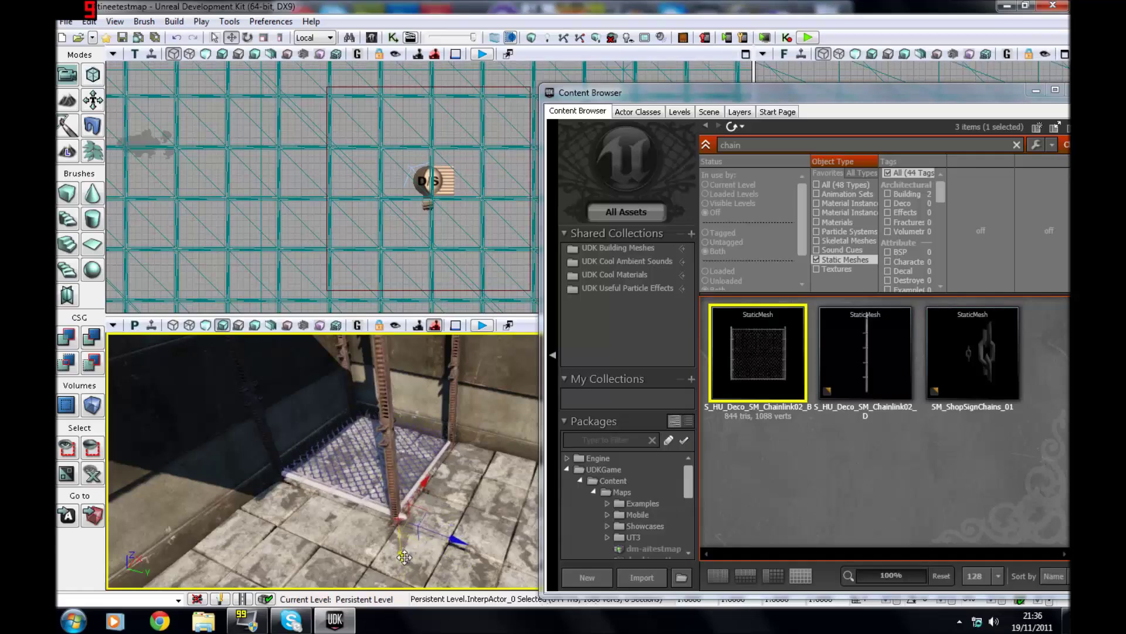
Put the Content Browser away and create a new Matinee in the Kismet main sequence.
{"action": "left_click_drag", "start_coordinate": [986, 95], "coordinate": [891, 112]}
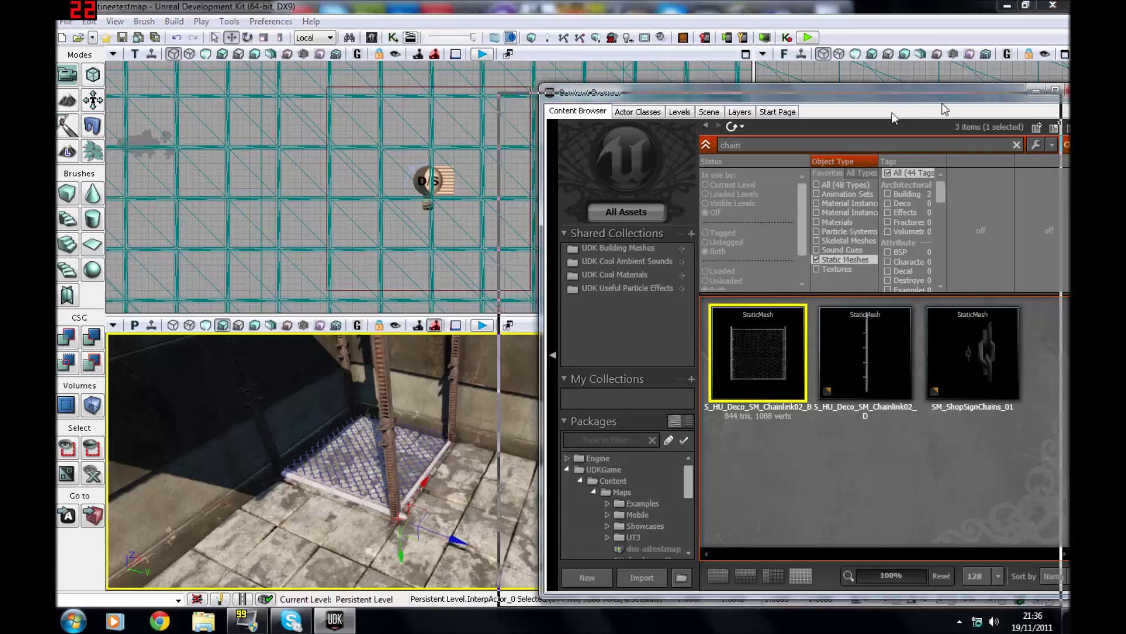
{"action": "left_click", "coordinate": [988, 108]}
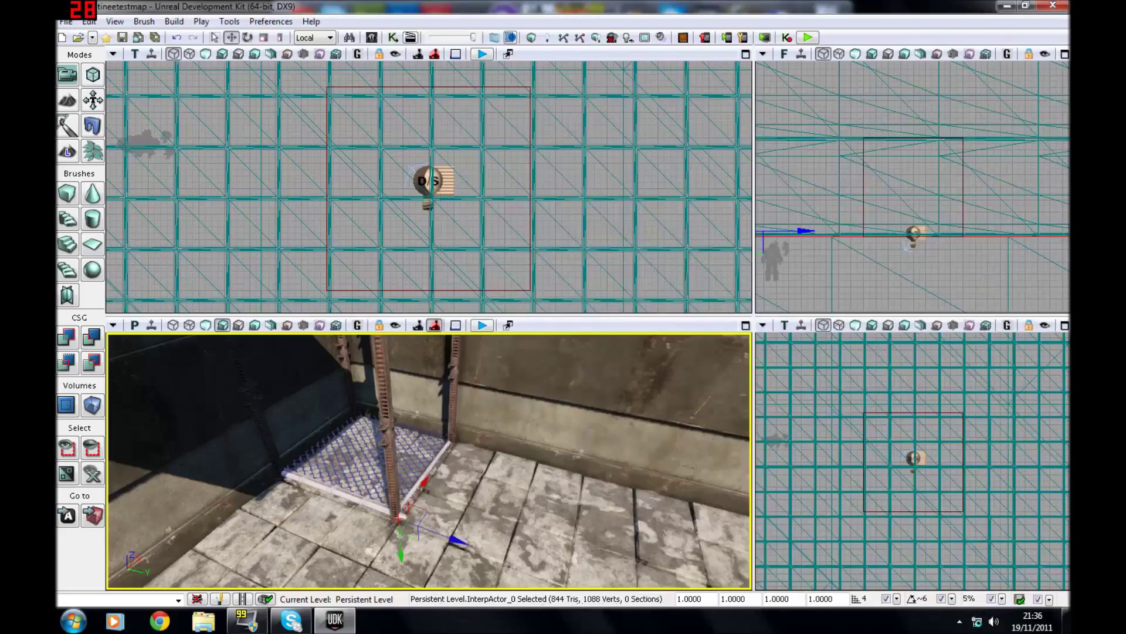
{"action": "left_click", "coordinate": [393, 38]}
{"action": "right_click", "coordinate": [530, 351]}
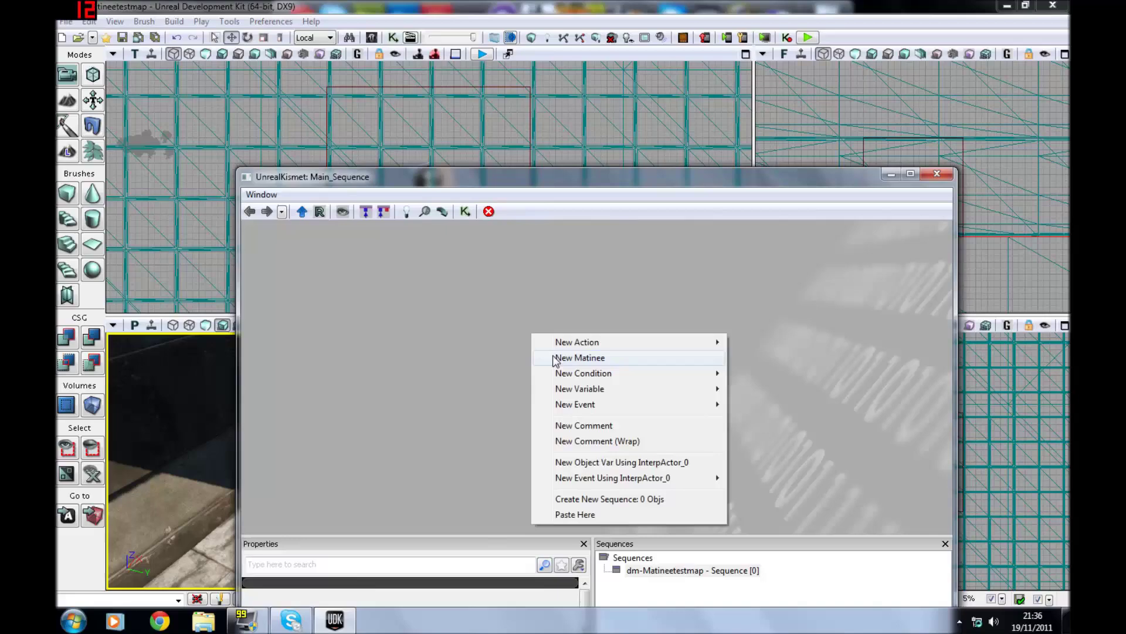
{"action": "left_click", "coordinate": [579, 358]}
Move the Kismet window off the perspective view and place the Matinee Data node just below the Matinee node.
{"action": "left_click_drag", "start_coordinate": [434, 188], "coordinate": [728, 151]}
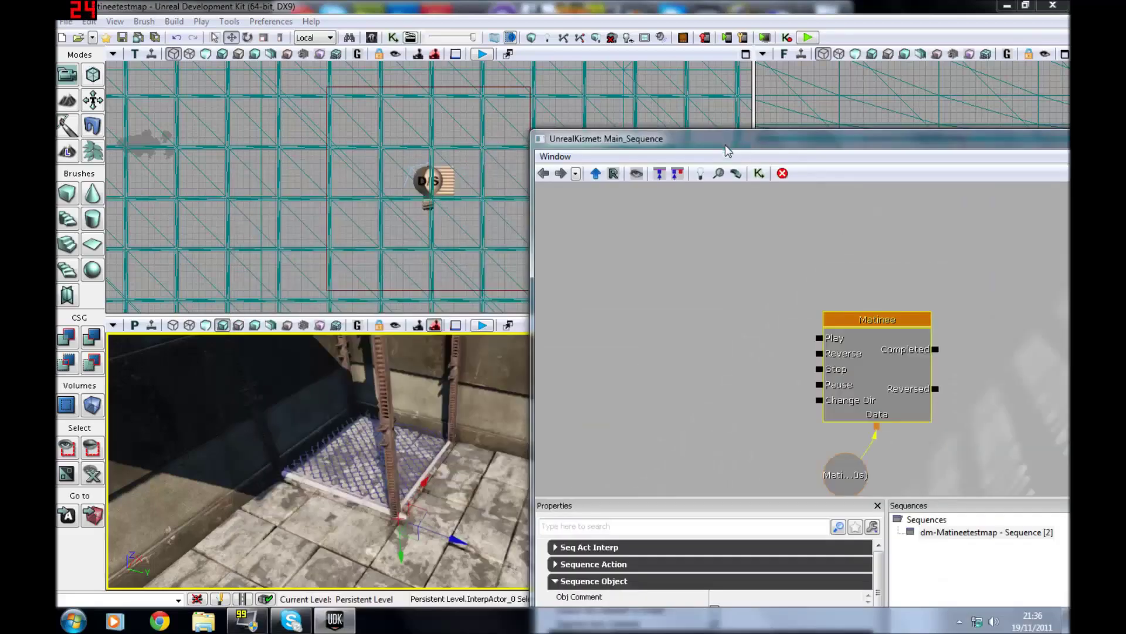
{"action": "left_click_drag", "start_coordinate": [877, 323], "coordinate": [641, 213]}
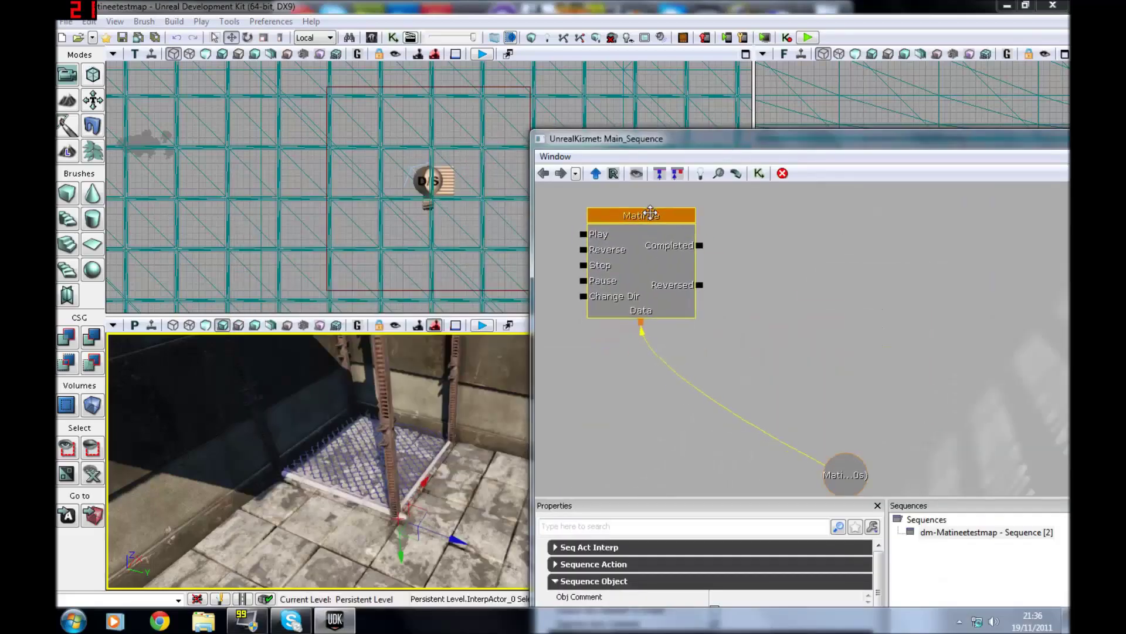
{"action": "left_click", "coordinate": [866, 468]}
{"action": "left_click_drag", "start_coordinate": [866, 468], "coordinate": [600, 354]}
{"action": "left_click", "coordinate": [625, 212]}
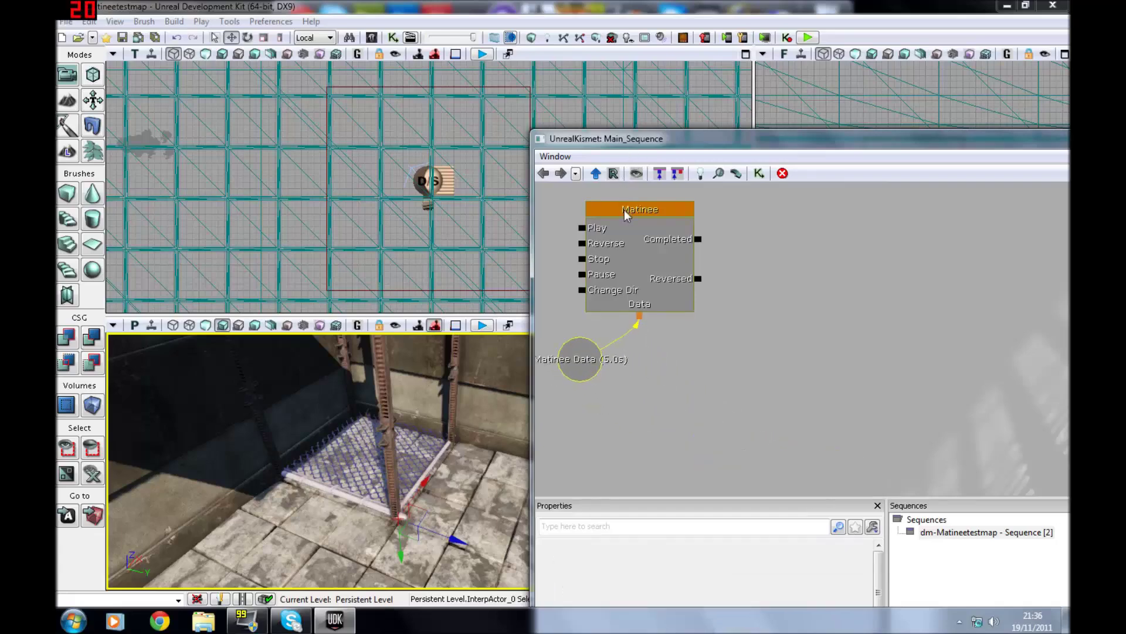
Open the Matinee node for editing, keeping the chain-link platform in view beside the editor.
{"action": "double_click", "coordinate": [624, 209]}
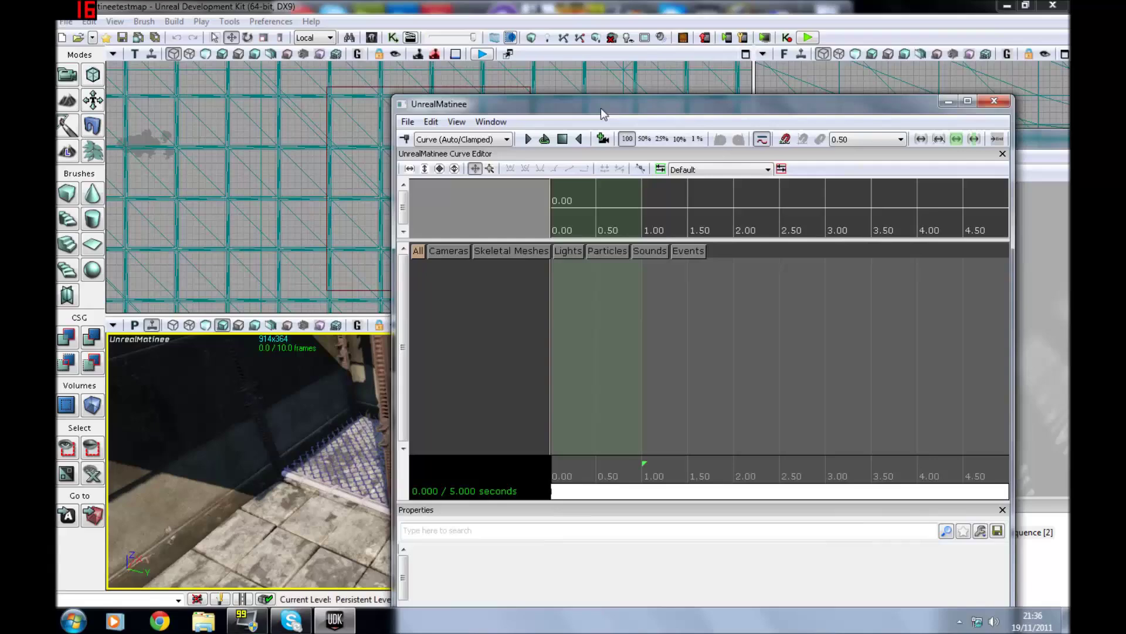
{"action": "left_click_drag", "start_coordinate": [601, 109], "coordinate": [728, 97]}
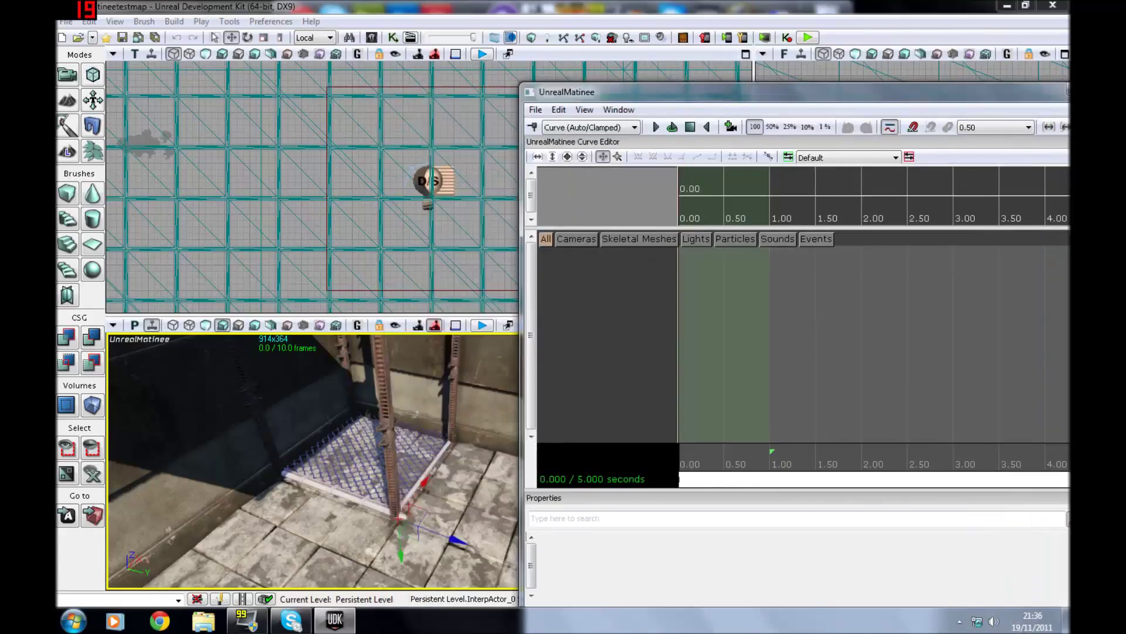
{"action": "mouse_move", "coordinate": [317, 457]}
{"action": "right_mouse_down"}
{"action": "mouse_move", "coordinate": [308, 467]}
{"action": "mouse_move", "coordinate": [329, 499]}
{"action": "mouse_move", "coordinate": [288, 469]}
{"action": "mouse_move", "coordinate": [250, 481]}
{"action": "mouse_move", "coordinate": [311, 445]}
{"action": "right_mouse_up"}
{"action": "scroll", "coordinate": [639, 300], "scroll_direction": "down", "scroll_amount": 3}
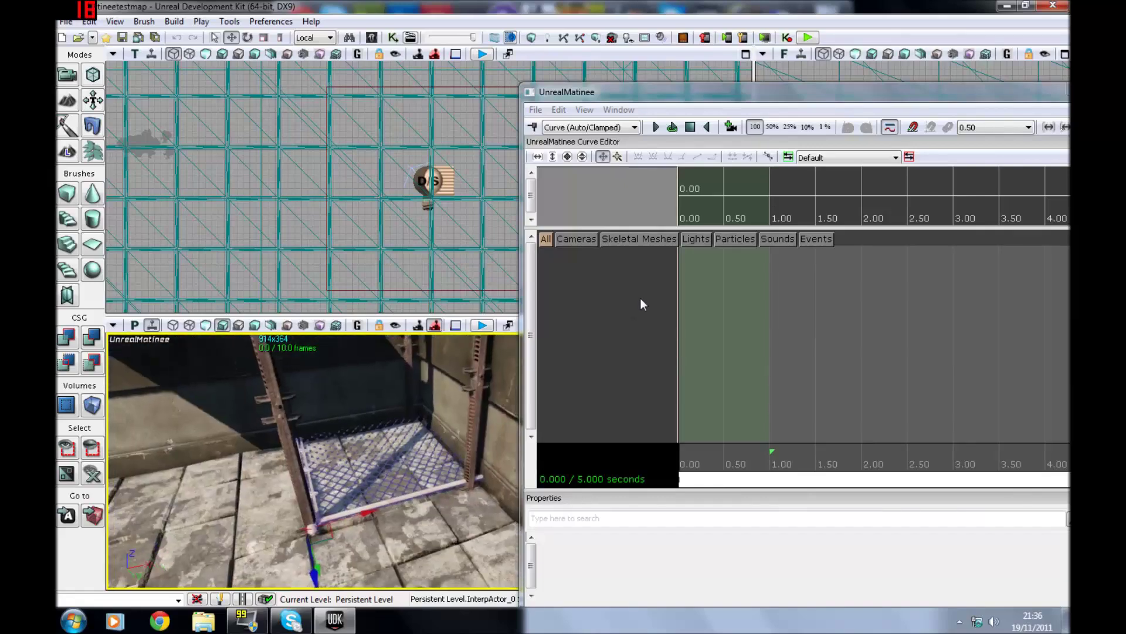
Add a new empty group named platform1 for the selected chain-link InterpActor.
{"action": "right_click", "coordinate": [597, 302]}
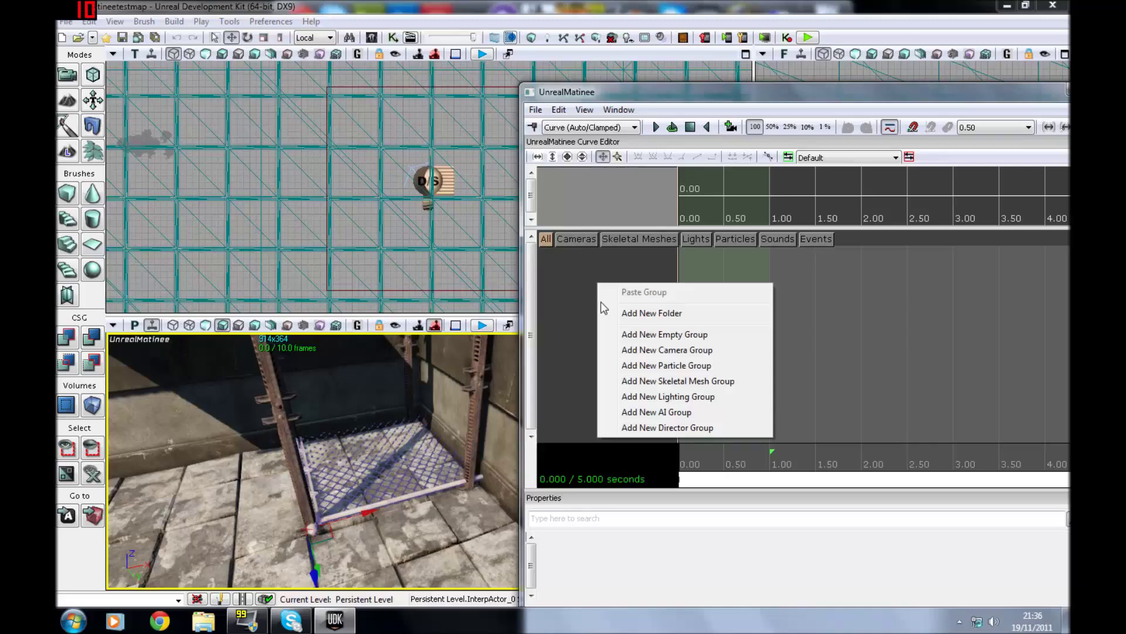
{"action": "right_click_drag", "start_coordinate": [376, 488], "coordinate": [378, 404]}
{"action": "right_click_drag", "start_coordinate": [379, 452], "coordinate": [404, 472]}
{"action": "right_click_drag", "start_coordinate": [324, 474], "coordinate": [324, 480]}
{"action": "right_click", "coordinate": [587, 287]}
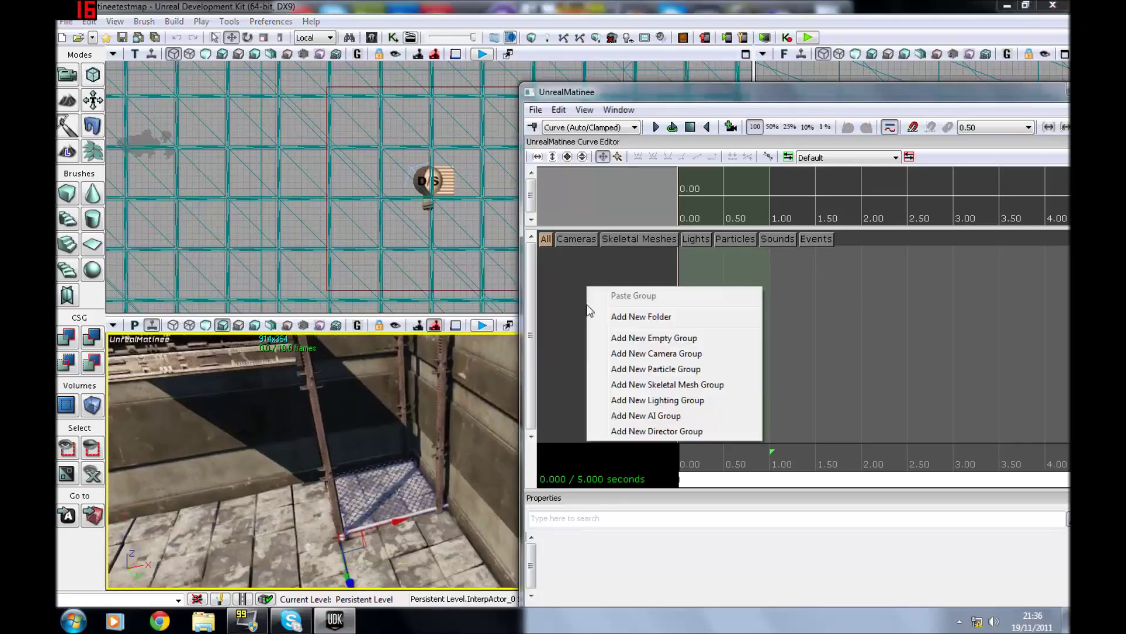
{"action": "left_click", "coordinate": [636, 338]}
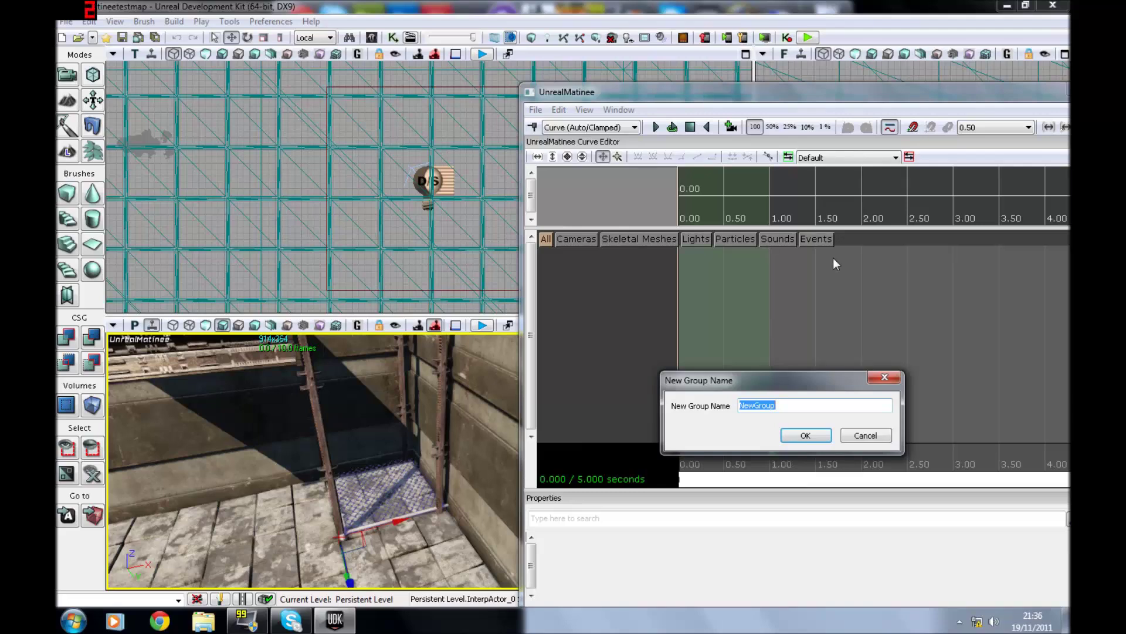
{"action": "type", "text": "platform1"}
{"action": "key", "text": "Return"}
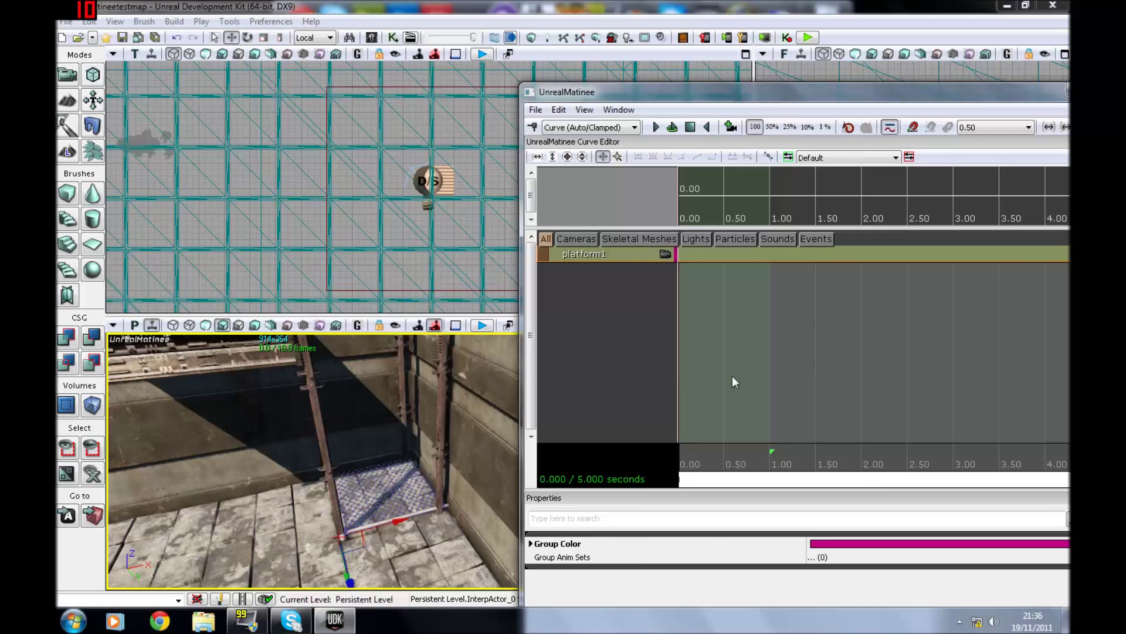
Add a Movement track to the platform1 group and select its key at 0 seconds.
{"action": "right_click", "coordinate": [611, 252]}
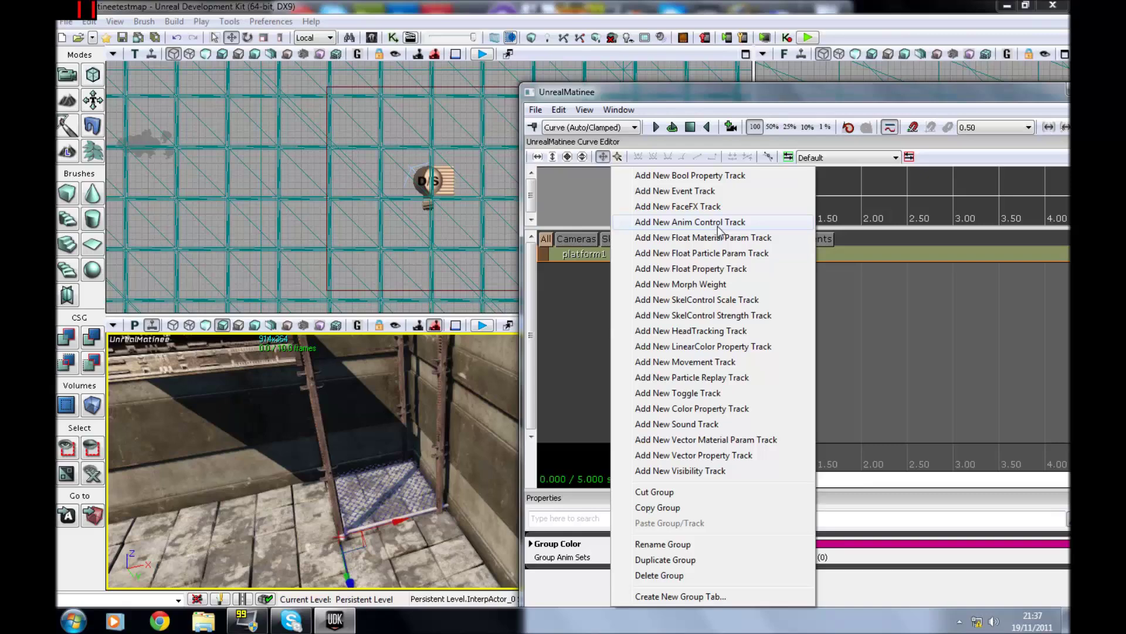
{"action": "left_click", "coordinate": [699, 366]}
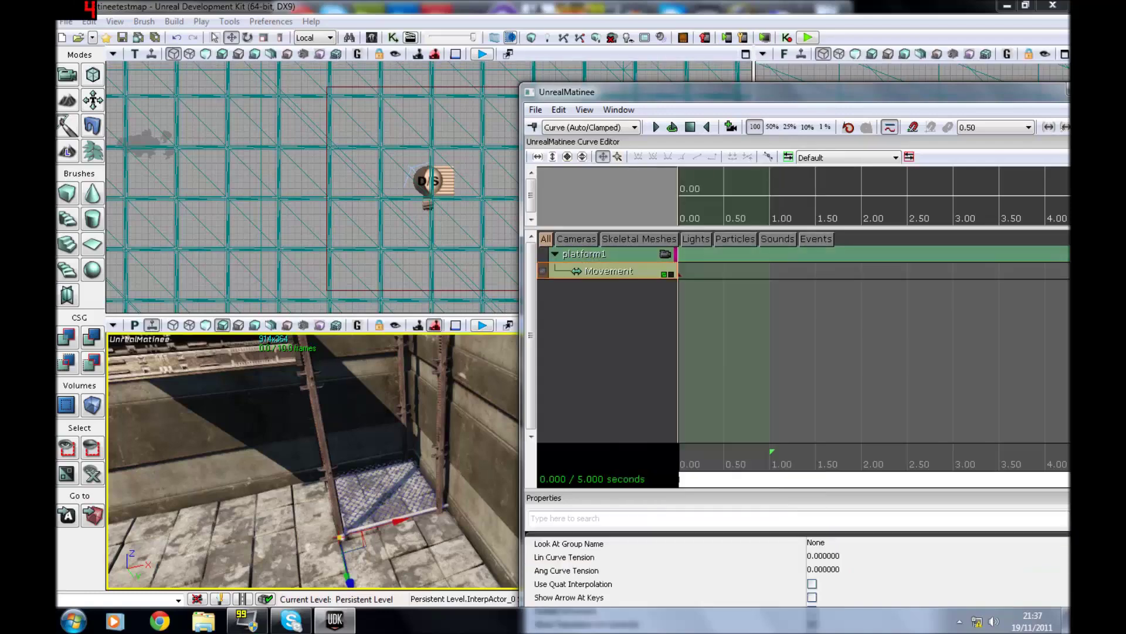
{"action": "left_click", "coordinate": [680, 274]}
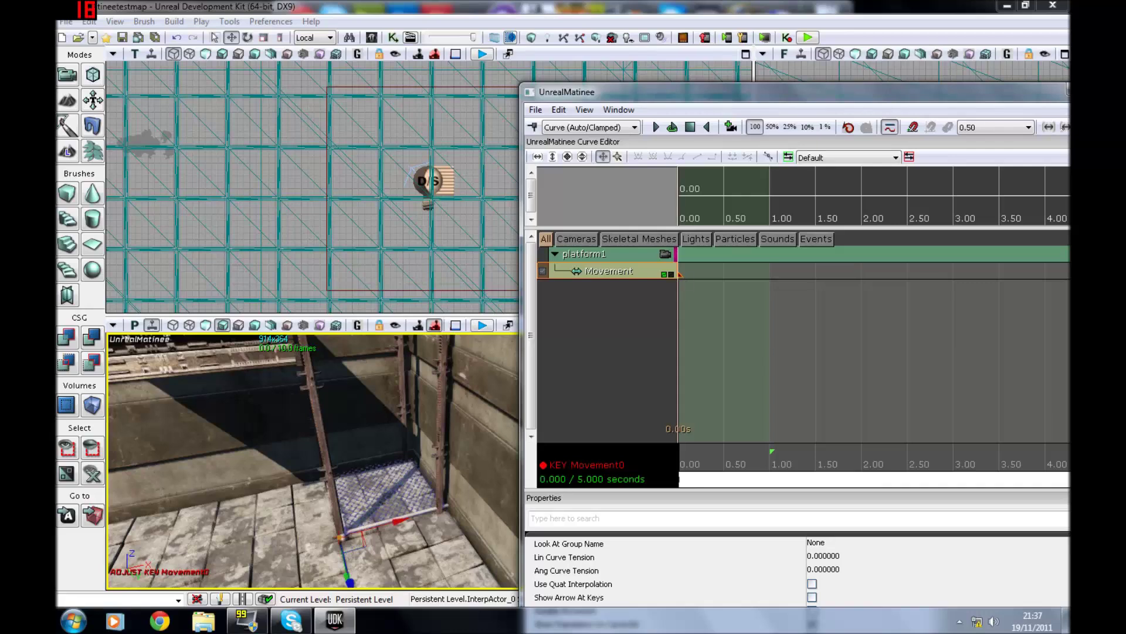
Shift the Movement track's initial key to about 1 second.
{"action": "left_click_drag", "start_coordinate": [680, 275], "coordinate": [769, 275], "text": "ctrl"}
{"action": "left_click_drag", "start_coordinate": [770, 469], "coordinate": [771, 470]}
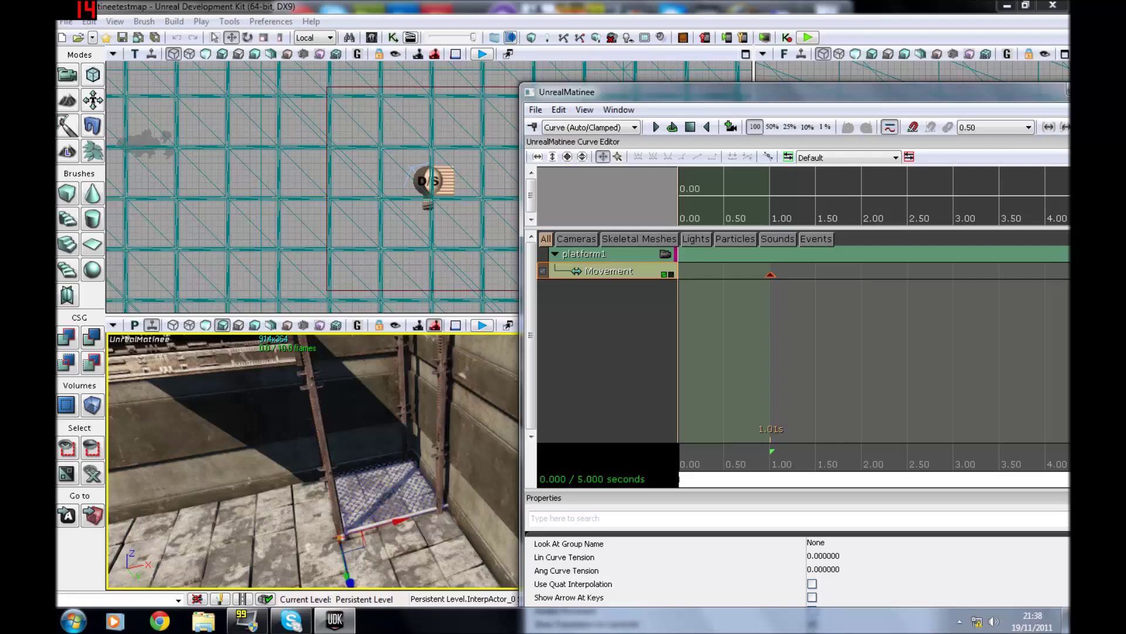
{"action": "left_click_drag", "start_coordinate": [771, 469], "coordinate": [771, 470]}
{"action": "left_click_drag", "start_coordinate": [771, 274], "coordinate": [769, 274], "text": "ctrl"}
Add another movement key at 0 seconds and shift it to 4 seconds.
{"action": "key", "text": "Return"}
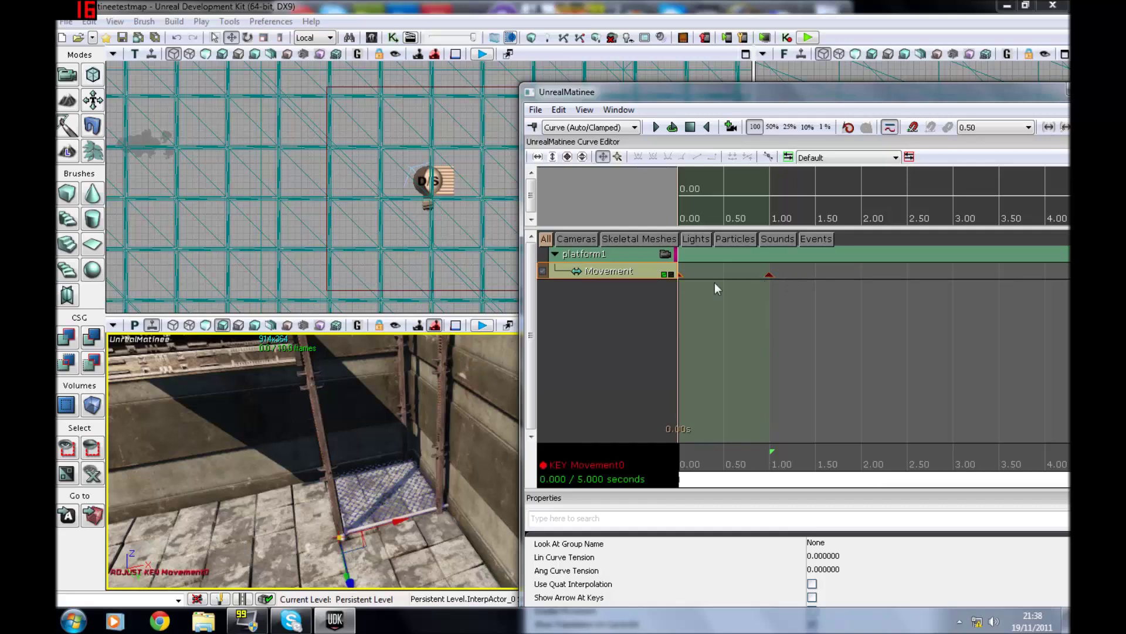
{"action": "left_click_drag", "start_coordinate": [681, 275], "coordinate": [1045, 274], "text": "ctrl"}
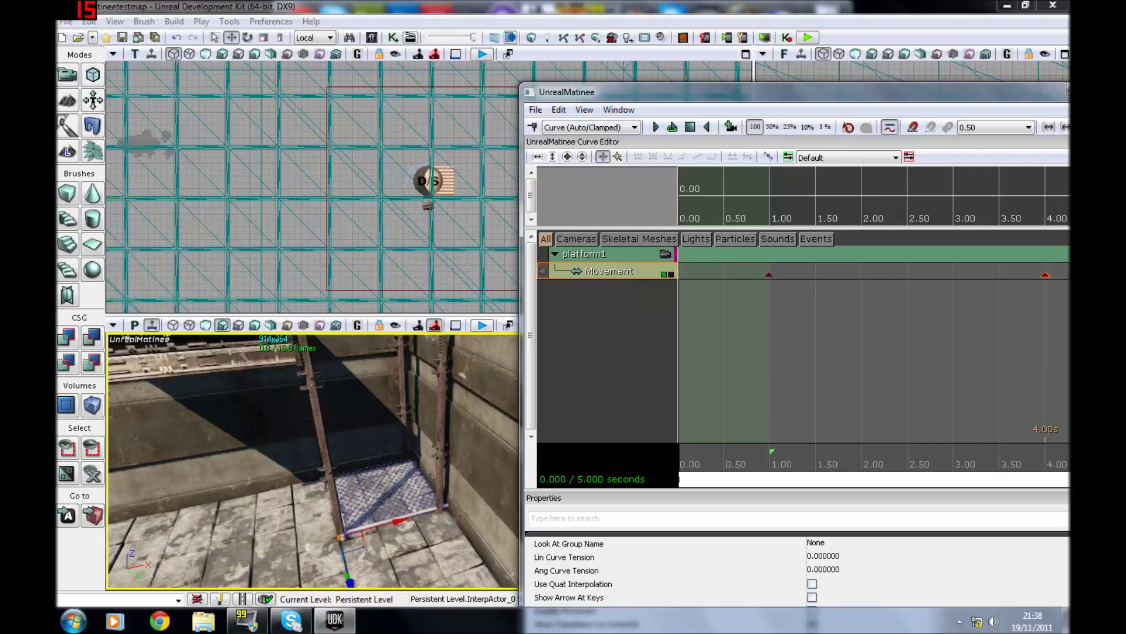
{"action": "left_click", "coordinate": [880, 352]}
{"action": "scroll", "coordinate": [881, 352], "scroll_direction": "down", "scroll_amount": 3}
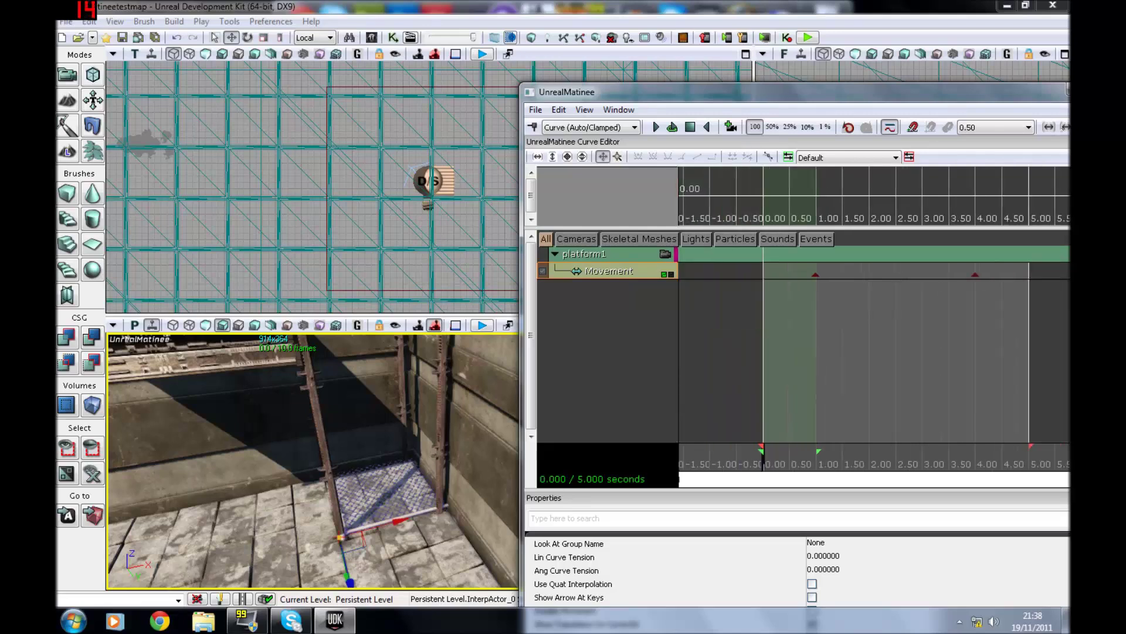
At the 4-second movement key, raise the chain-link mesh level with the raised platform.
{"action": "left_click", "coordinate": [364, 533]}
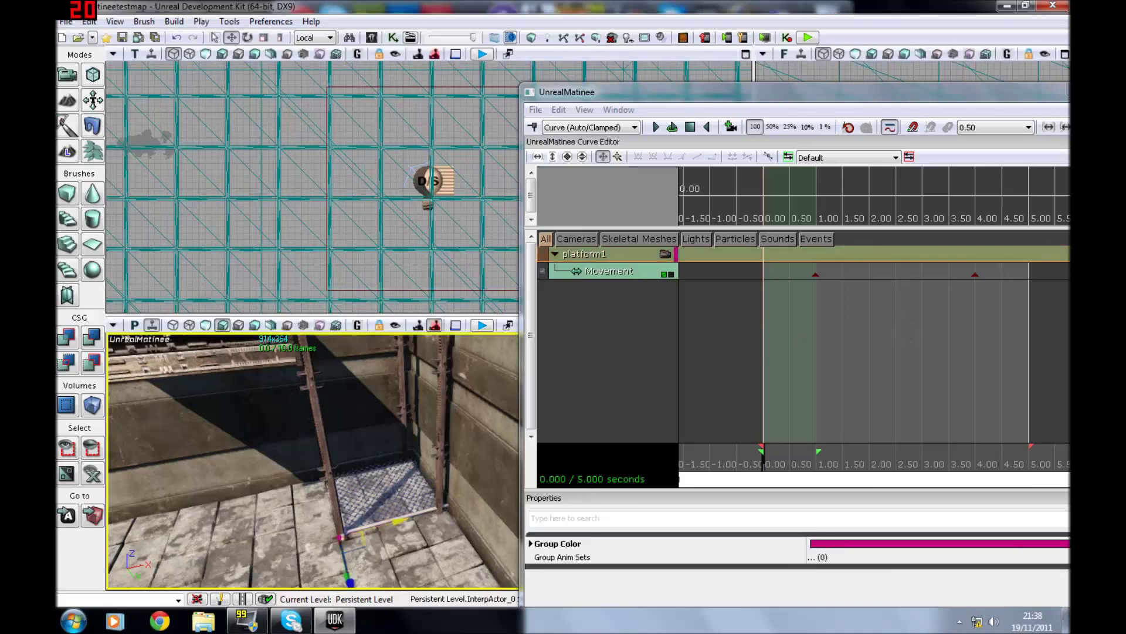
{"action": "left_click", "coordinate": [975, 275]}
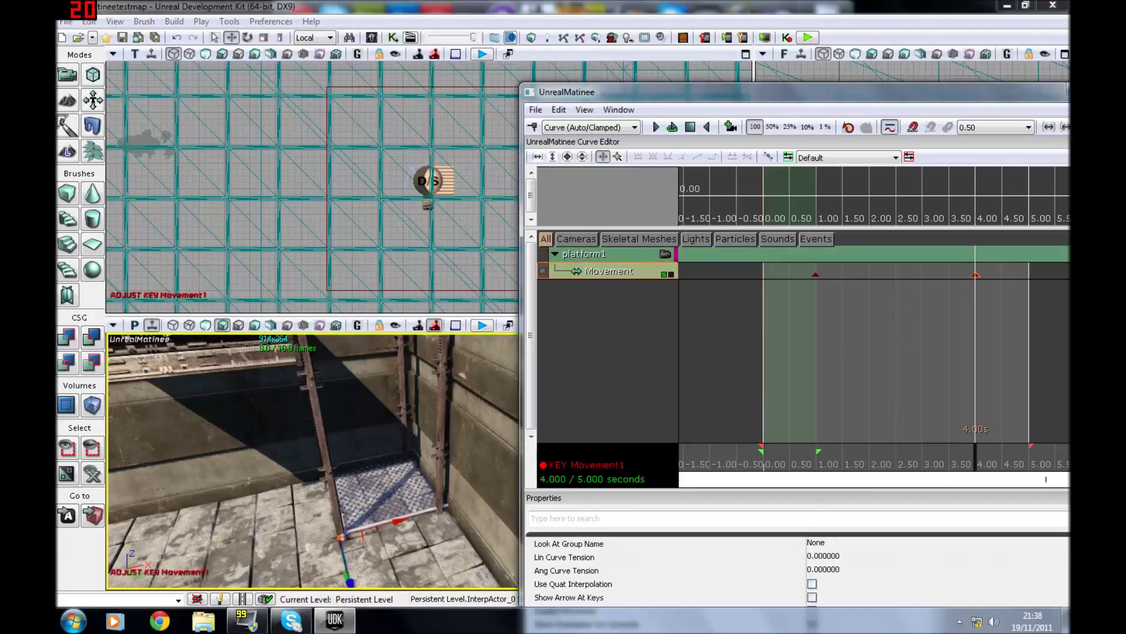
{"action": "right_click_drag", "start_coordinate": [305, 458], "coordinate": [261, 458]}
{"action": "left_click_drag", "start_coordinate": [376, 575], "coordinate": [378, 441]}
{"action": "left_click", "coordinate": [733, 340]}
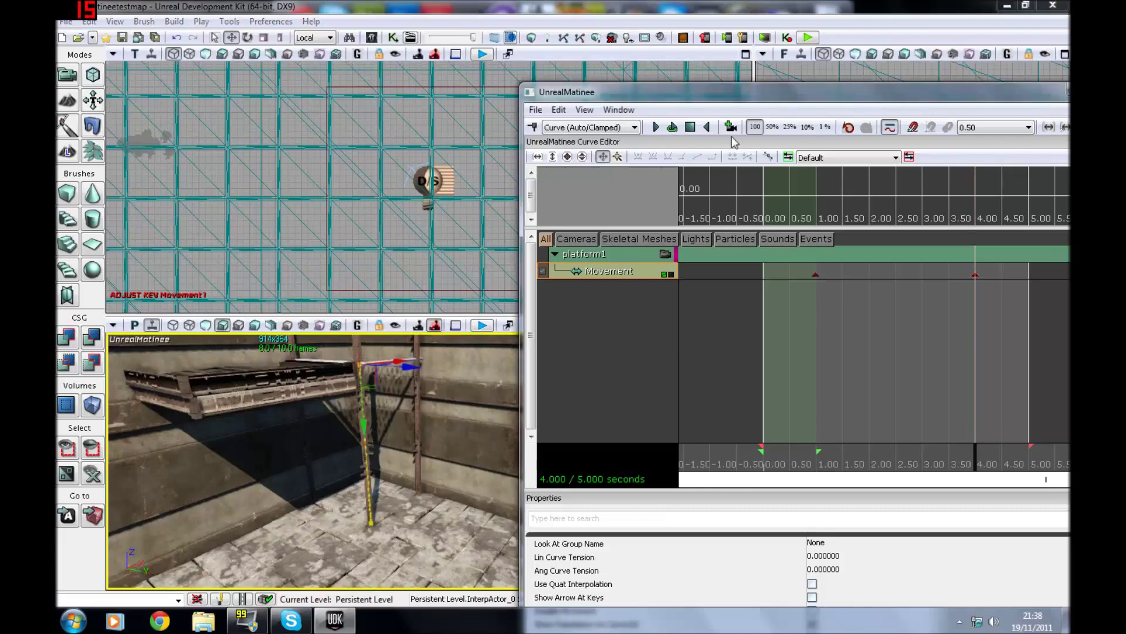
Rewind the Matinee to the start, play the platform's movement and stop the playback.
{"action": "left_click", "coordinate": [693, 131]}
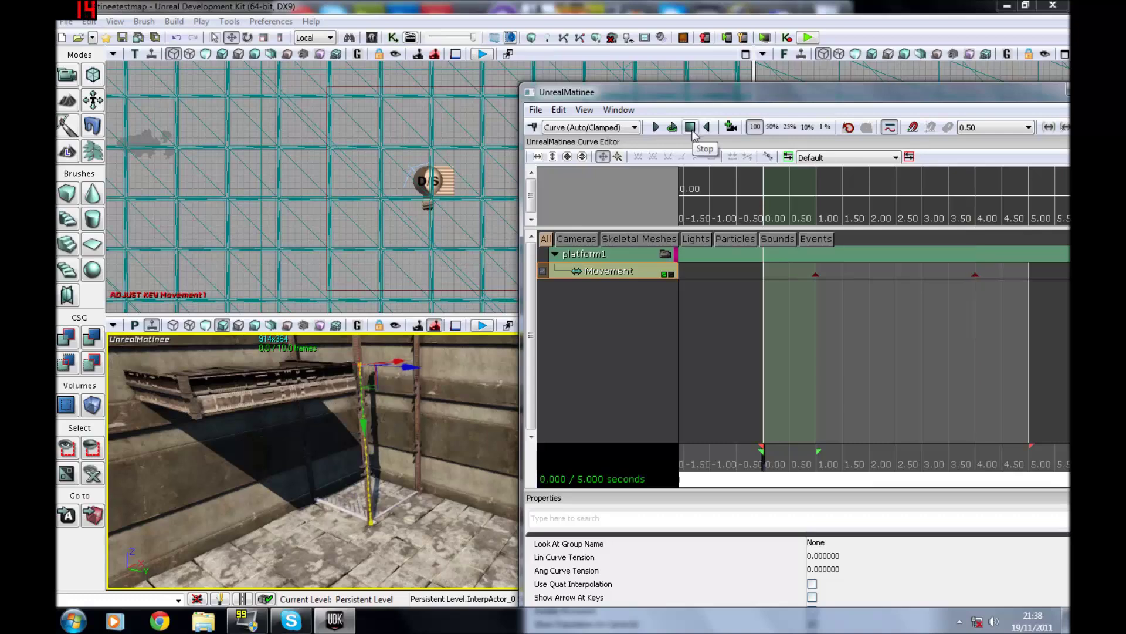
{"action": "left_click", "coordinate": [656, 128]}
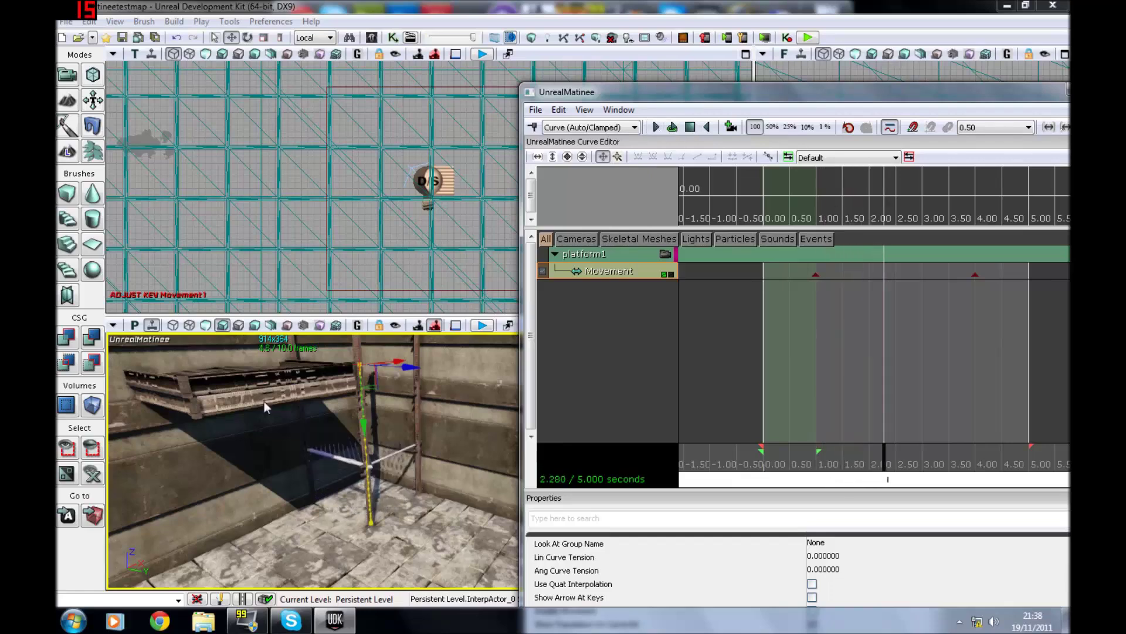
{"action": "left_click", "coordinate": [690, 128]}
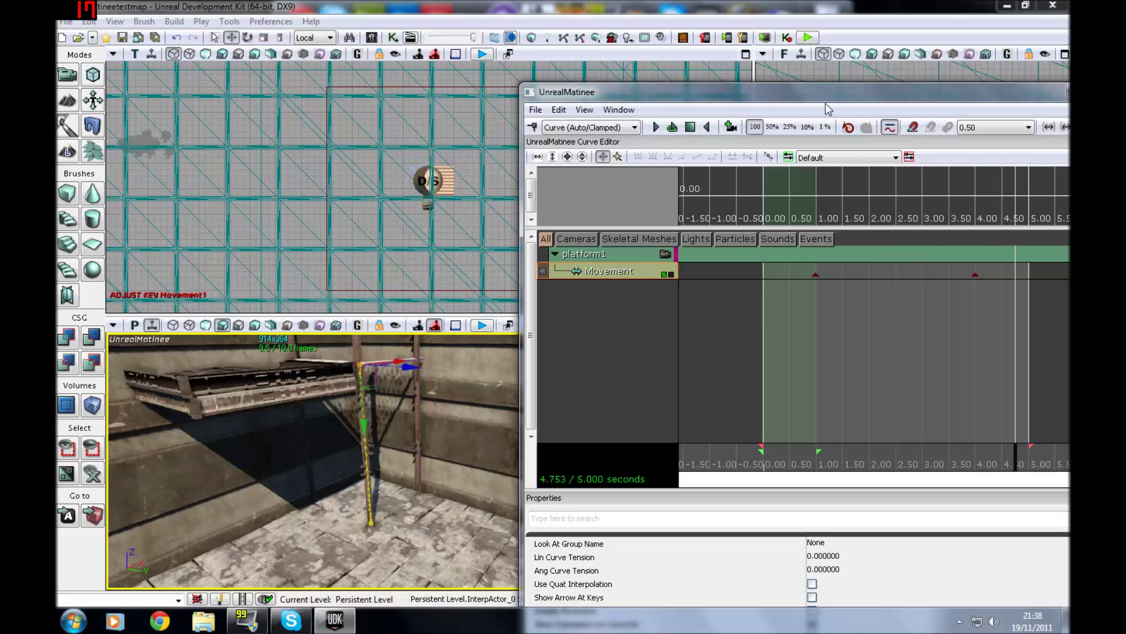
Maximize the Matinee editor and extend the end of the sequence to about 6.08 seconds.
{"action": "left_click_drag", "start_coordinate": [837, 96], "coordinate": [731, 97]}
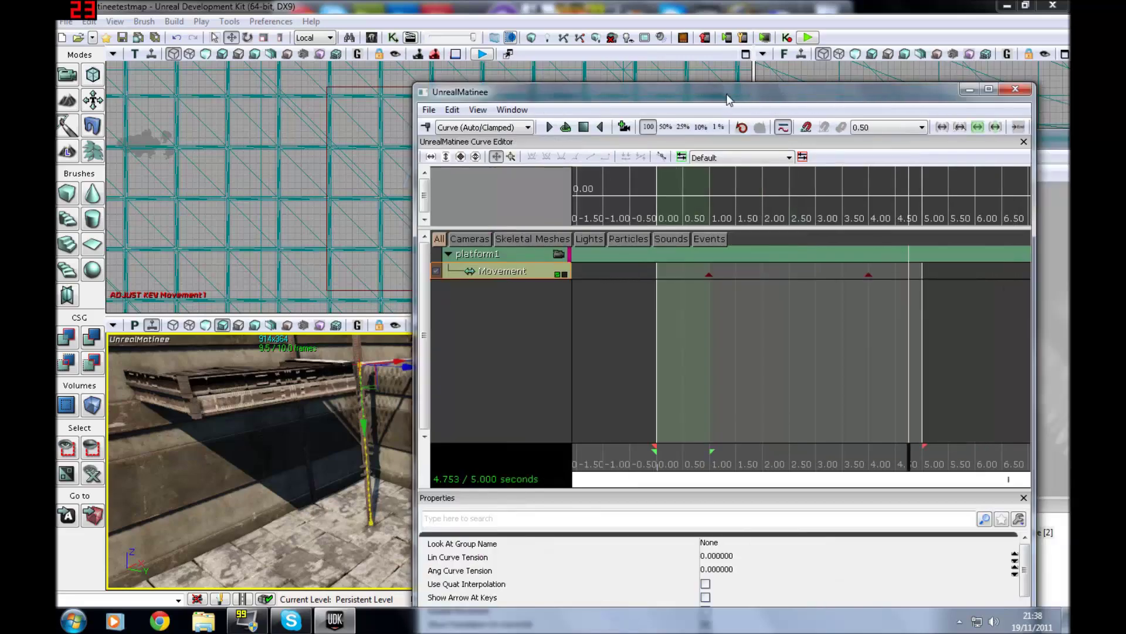
{"action": "left_click", "coordinate": [988, 89]}
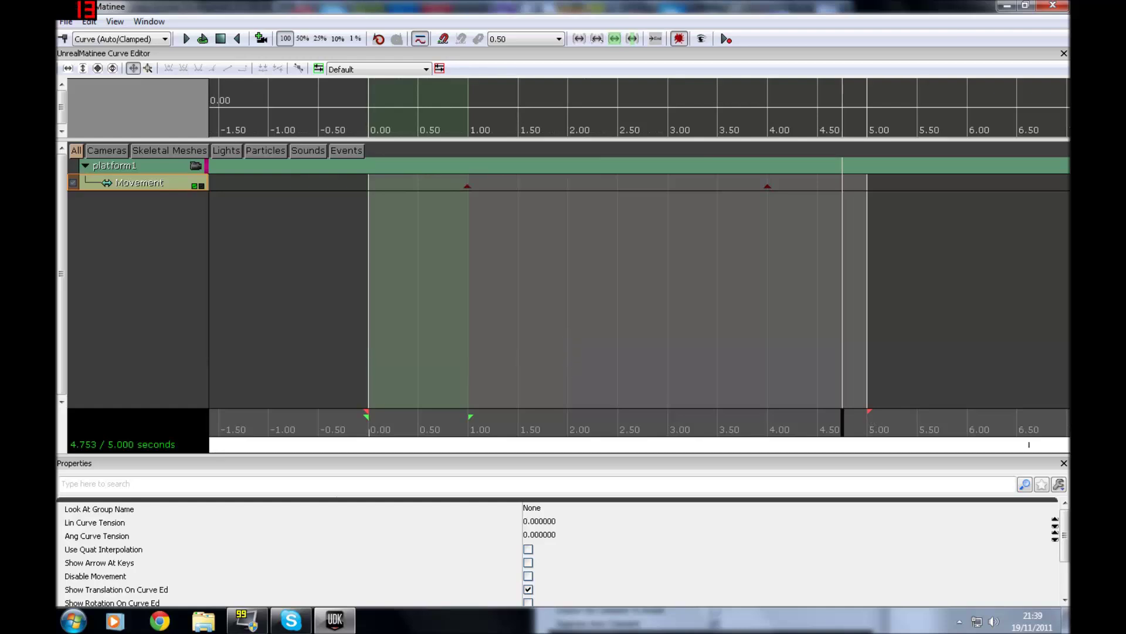
{"action": "left_click", "coordinate": [866, 413]}
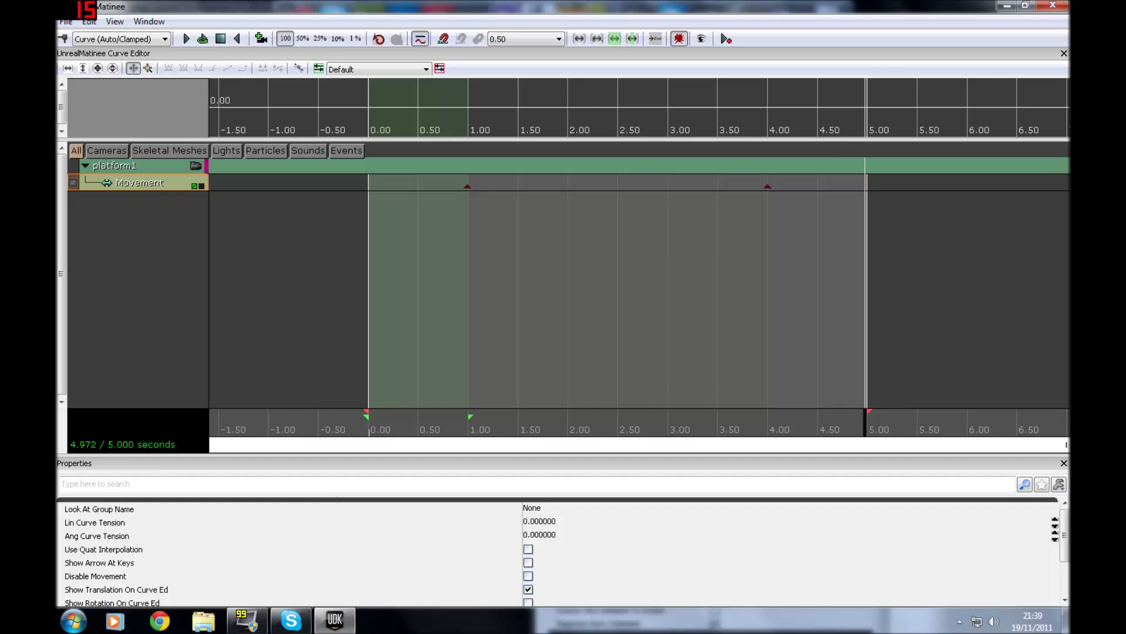
{"action": "mouse_move", "coordinate": [868, 412]}
{"action": "left_mouse_down"}
{"action": "mouse_move", "coordinate": [1067, 413]}
{"action": "mouse_move", "coordinate": [1016, 412]}
{"action": "left_mouse_up"}
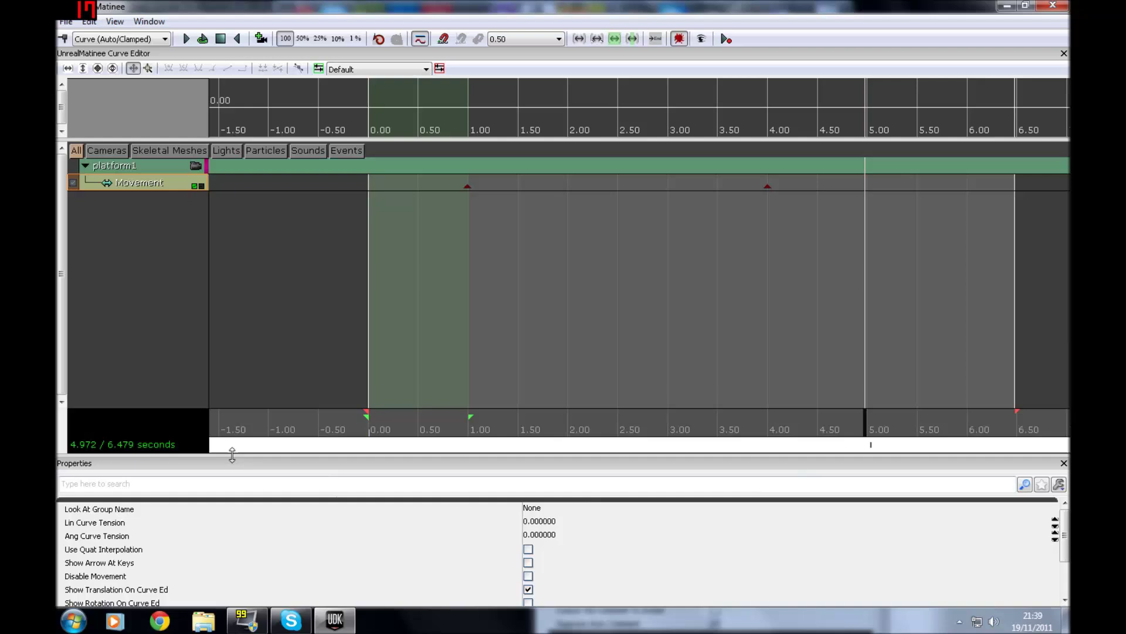
{"action": "key", "text": "ctrl+z"}
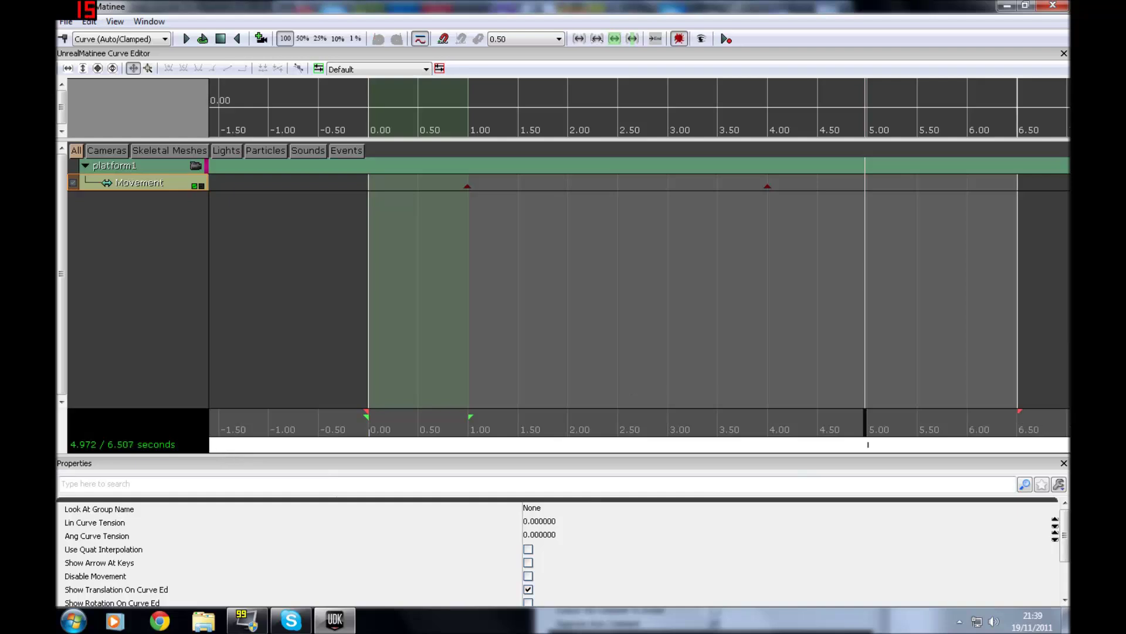
{"action": "mouse_move", "coordinate": [1068, 411]}
{"action": "left_mouse_down"}
{"action": "mouse_move", "coordinate": [786, 409]}
{"action": "mouse_move", "coordinate": [969, 414]}
{"action": "left_mouse_up"}
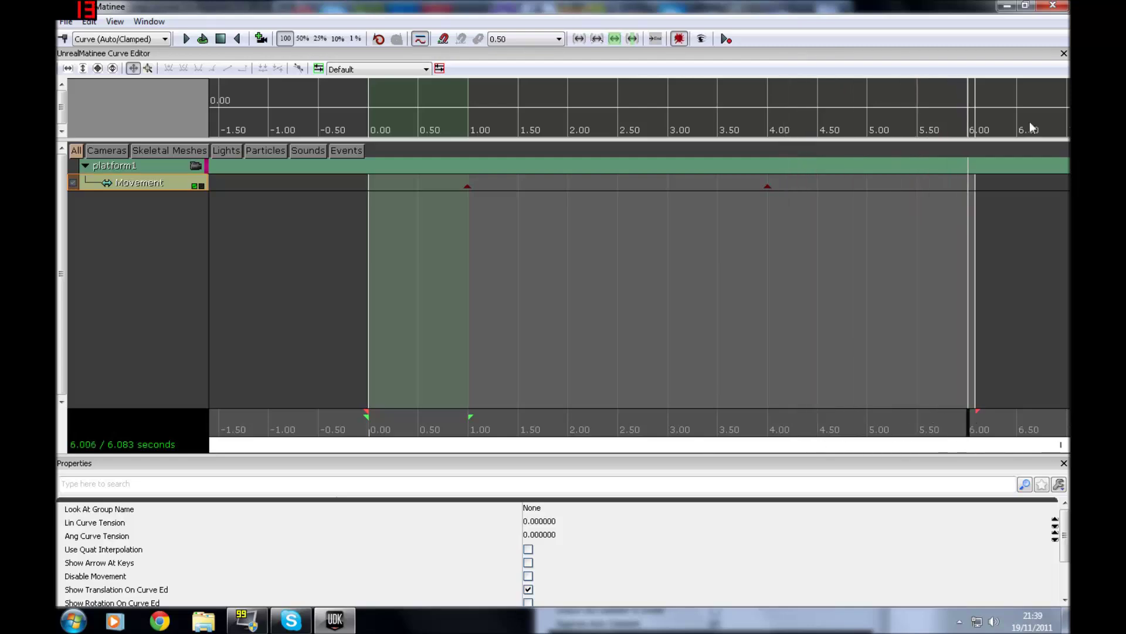
Close the Matinee editor and make room beside the Matinee node in the Kismet sequence.
{"action": "left_click", "coordinate": [1026, 6]}
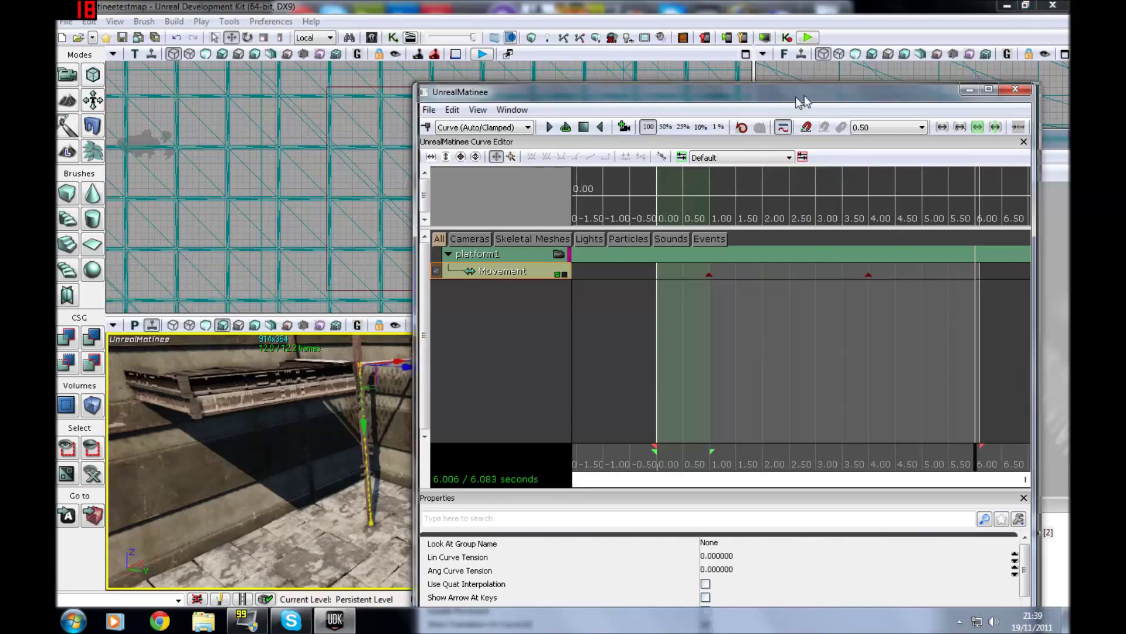
{"action": "left_click_drag", "start_coordinate": [797, 96], "coordinate": [826, 129]}
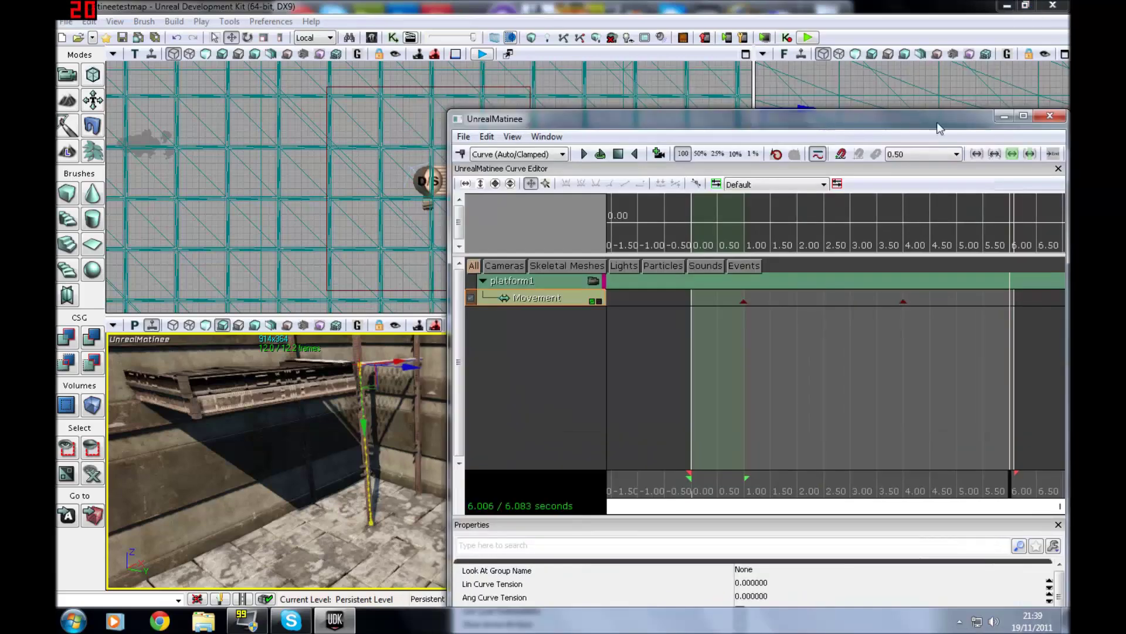
{"action": "left_click", "coordinate": [1053, 118]}
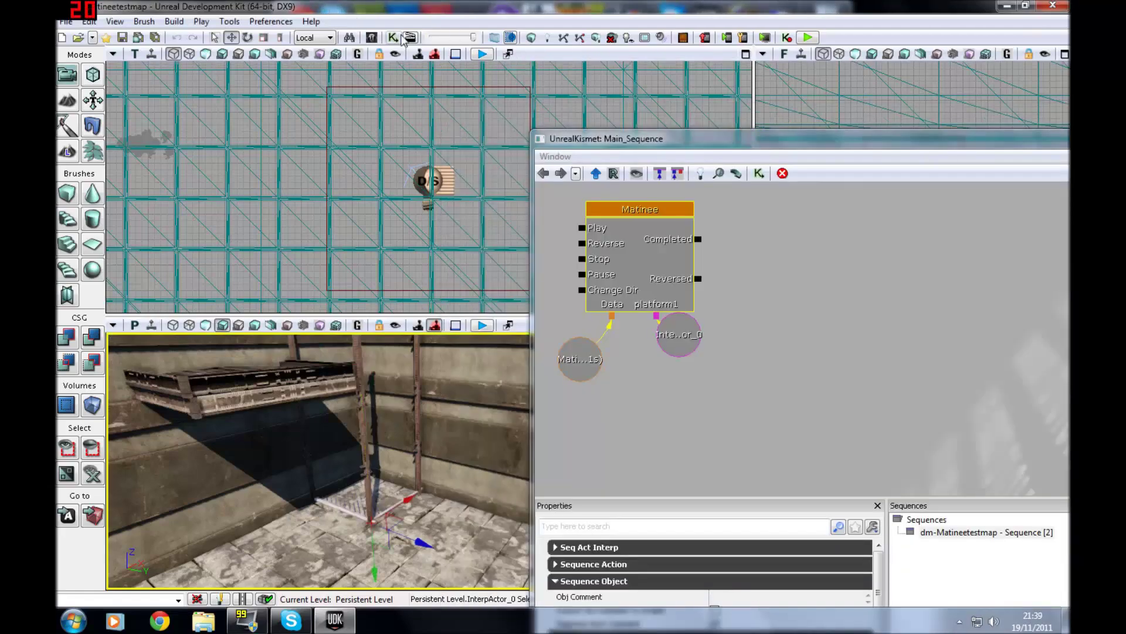
{"action": "left_click_drag", "start_coordinate": [731, 293], "coordinate": [924, 340]}
{"action": "right_click", "coordinate": [600, 300]}
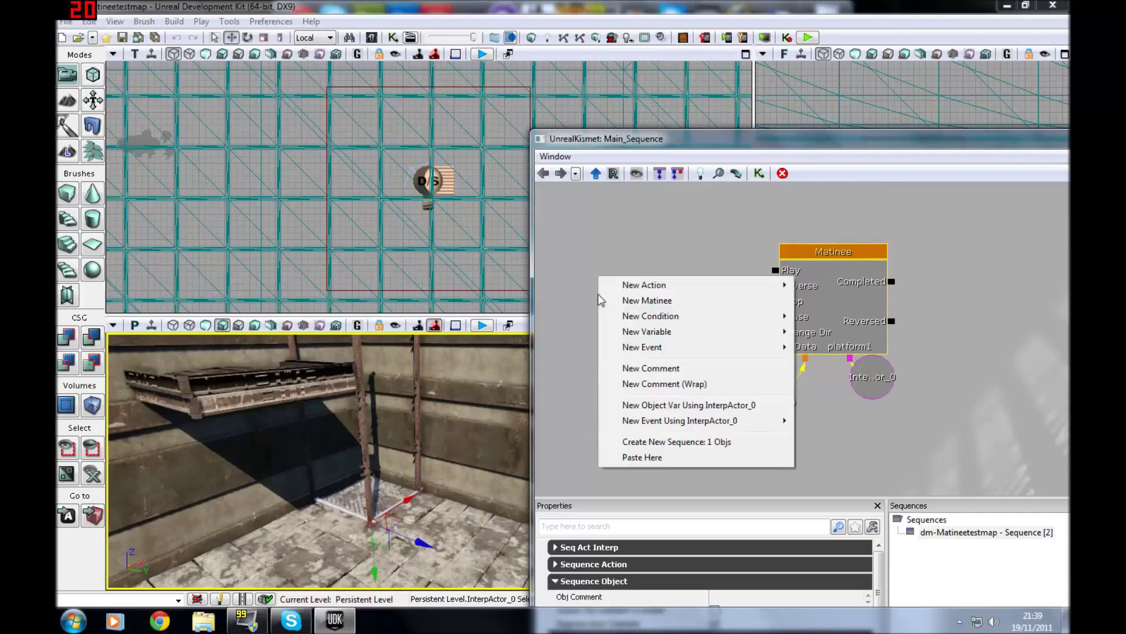
{"action": "key", "text": "Escape"}
Add a Trigger actor to the level beside the chain-link lift platform.
{"action": "right_click", "coordinate": [417, 505]}
{"action": "left_click", "coordinate": [393, 449]}
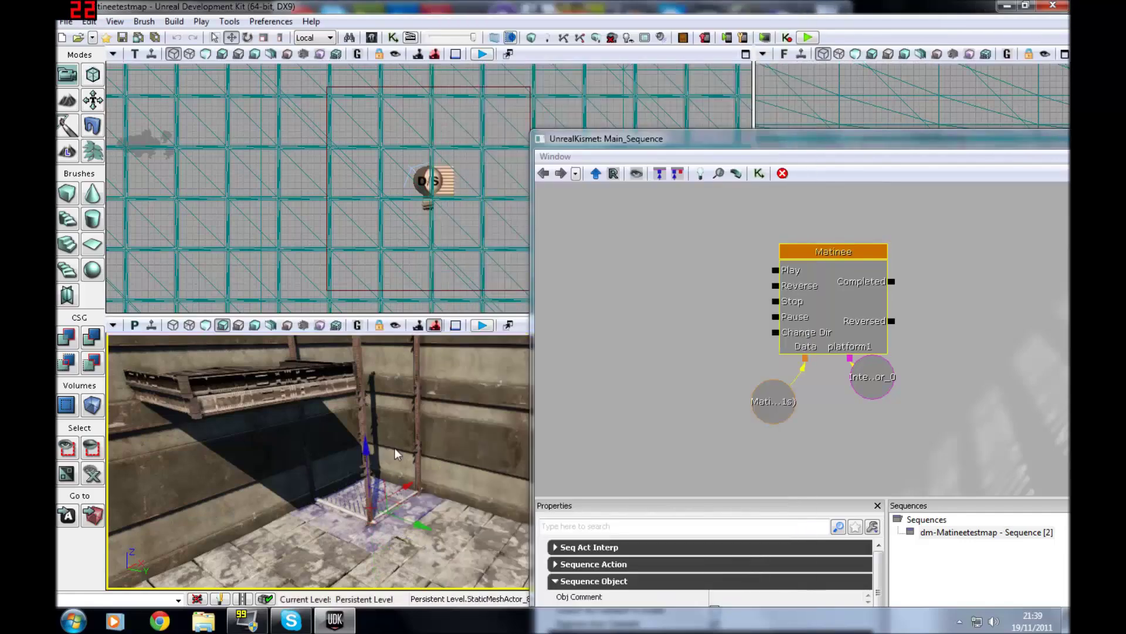
{"action": "right_click_drag", "start_coordinate": [394, 451], "coordinate": [418, 464]}
{"action": "right_click", "coordinate": [412, 425]}
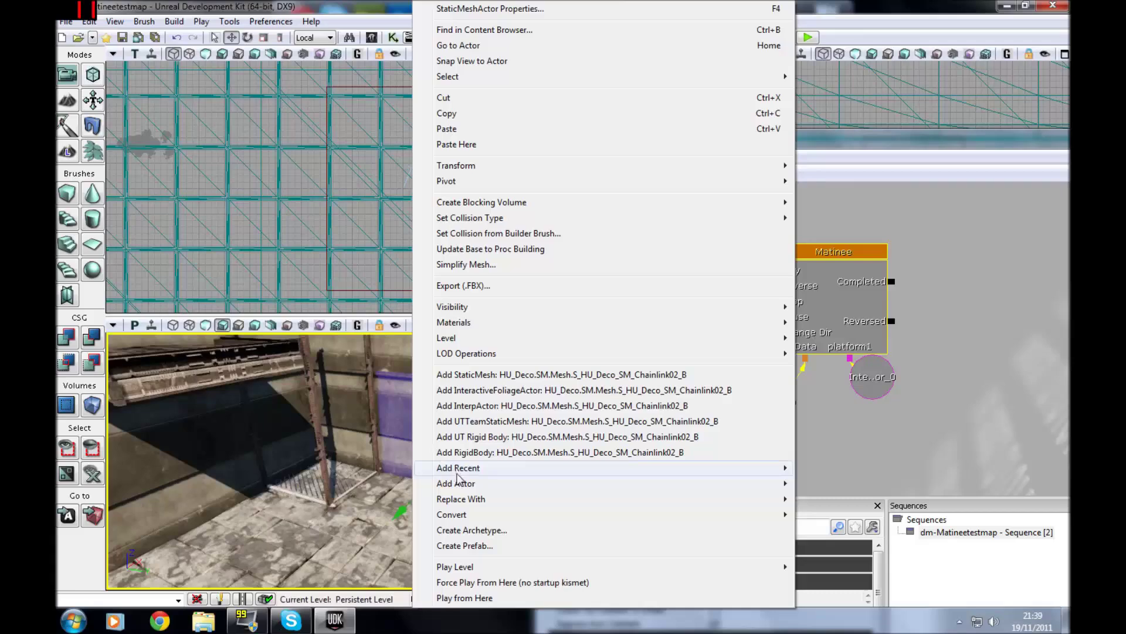
{"action": "mouse_move", "coordinate": [734, 483]}
{"action": "left_click", "coordinate": [839, 576]}
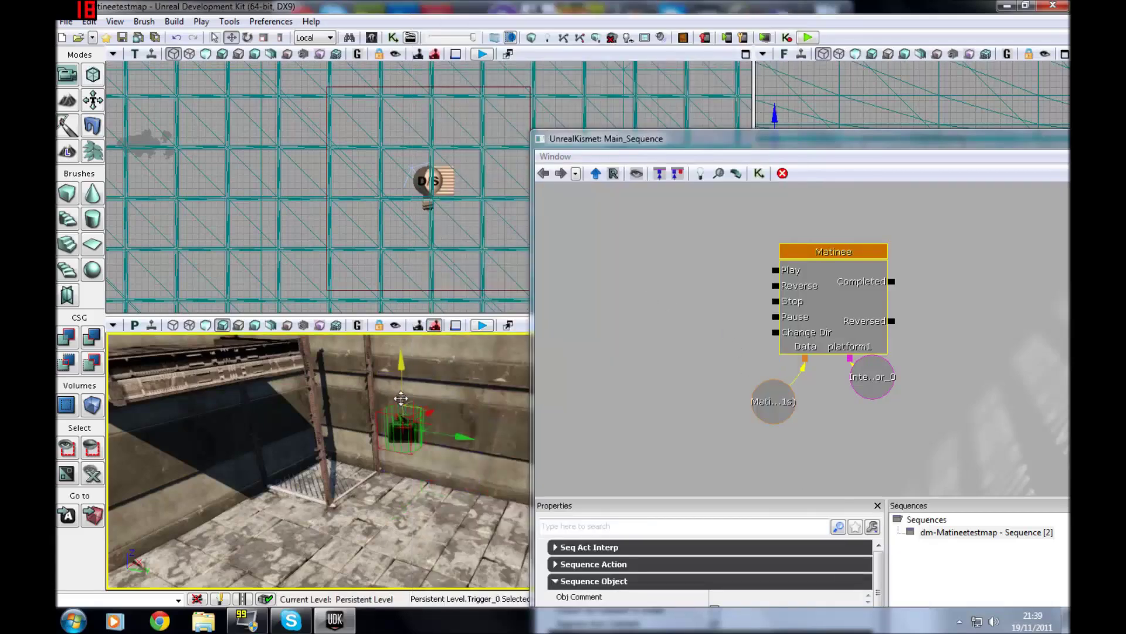
Select the new trigger in the level and create a Used event from it in the Kismet sequence.
{"action": "left_click", "coordinate": [401, 365]}
{"action": "right_click", "coordinate": [624, 342]}
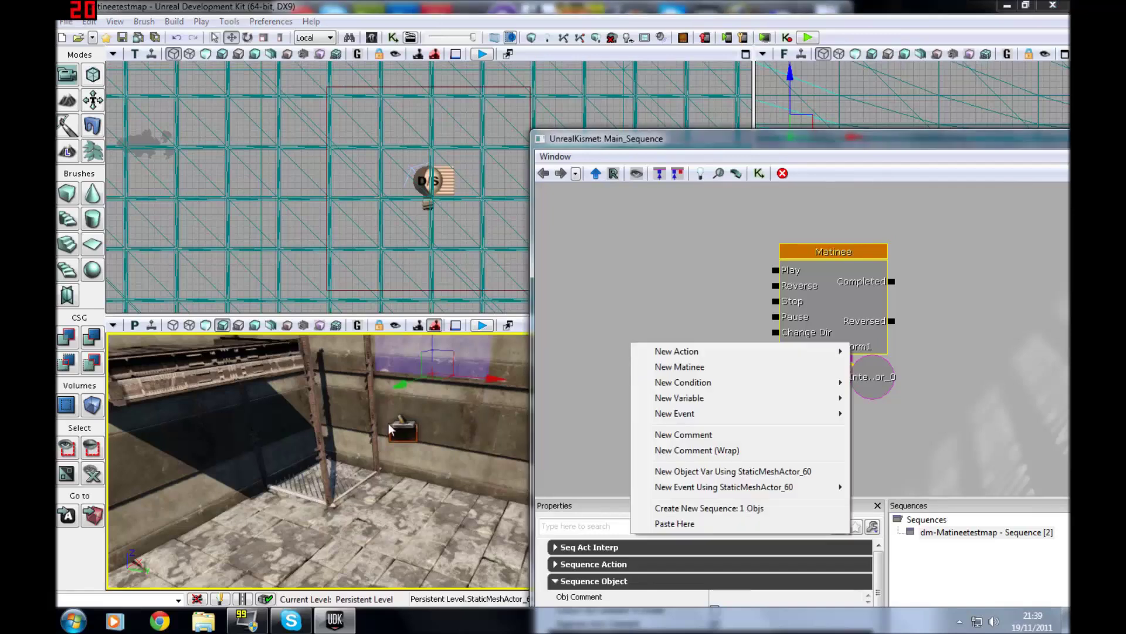
{"action": "key", "text": "Escape"}
{"action": "left_click", "coordinate": [404, 432]}
{"action": "right_click", "coordinate": [657, 391]}
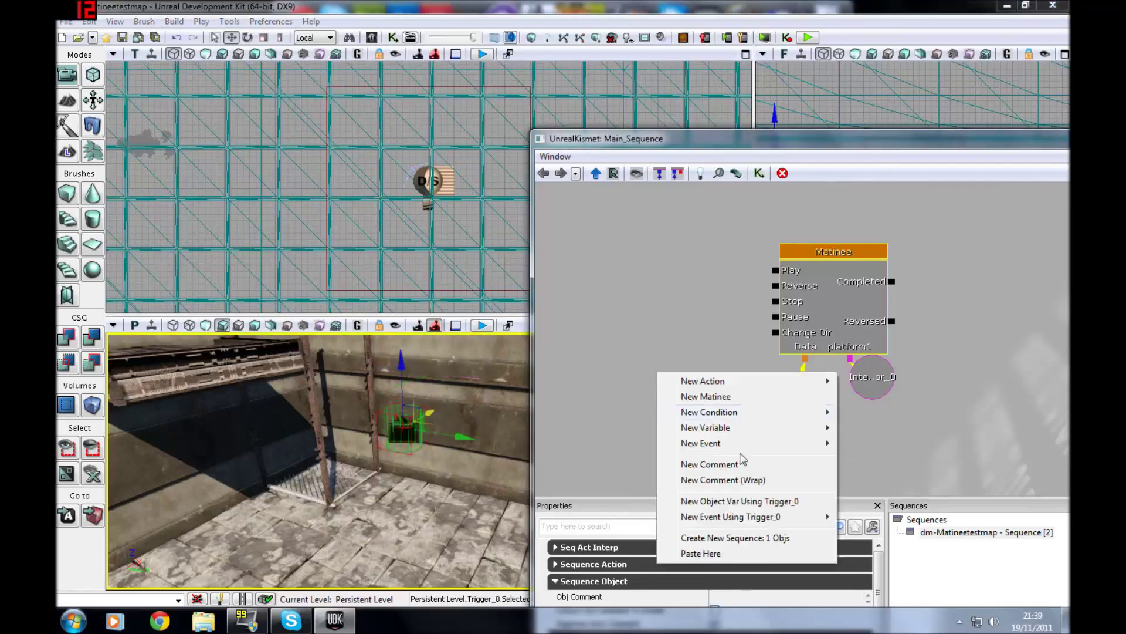
{"action": "mouse_move", "coordinate": [748, 522]}
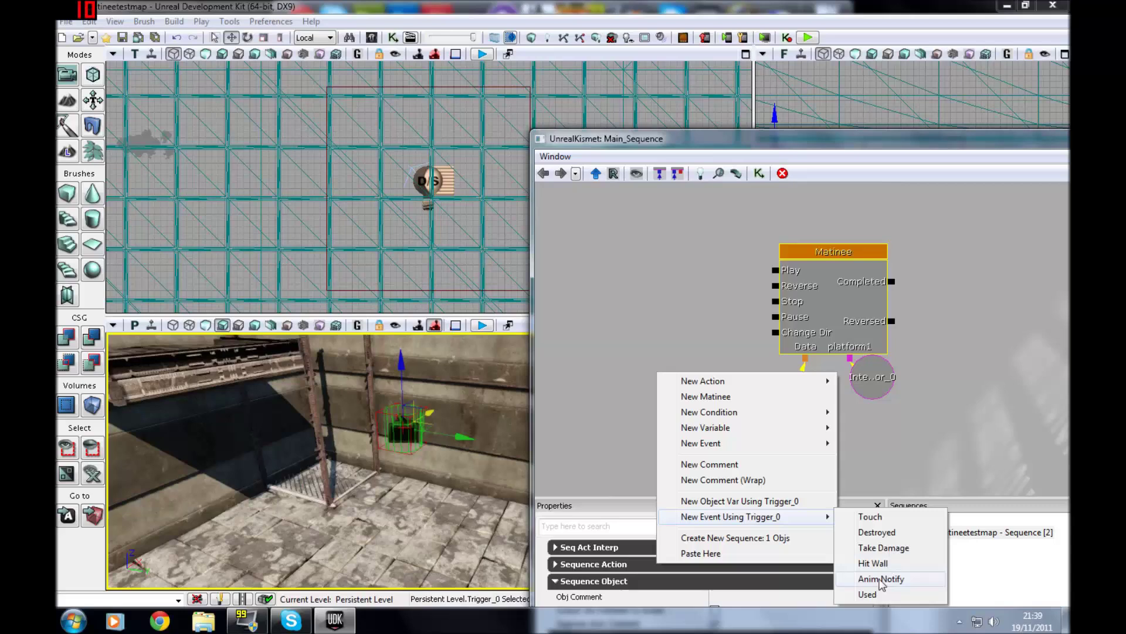
{"action": "left_click", "coordinate": [867, 594]}
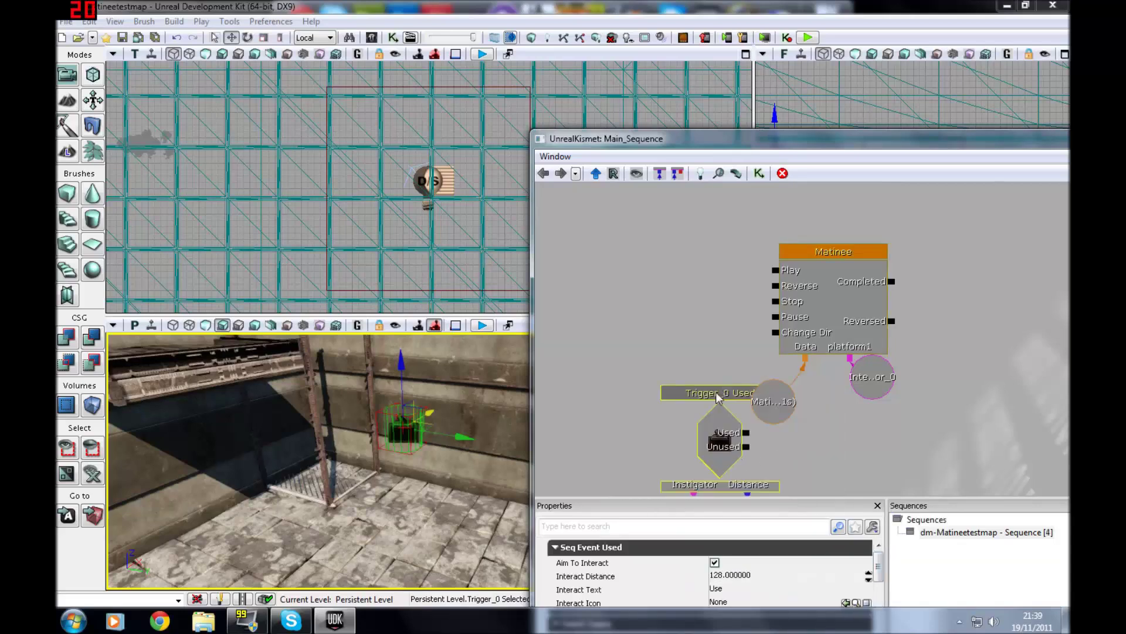
Arrange the trigger event, Matinee and its variable nodes side by side, and connect the trigger's Used output to the Matinee's Play input.
{"action": "left_click_drag", "start_coordinate": [718, 397], "coordinate": [599, 229], "text": "ctrl"}
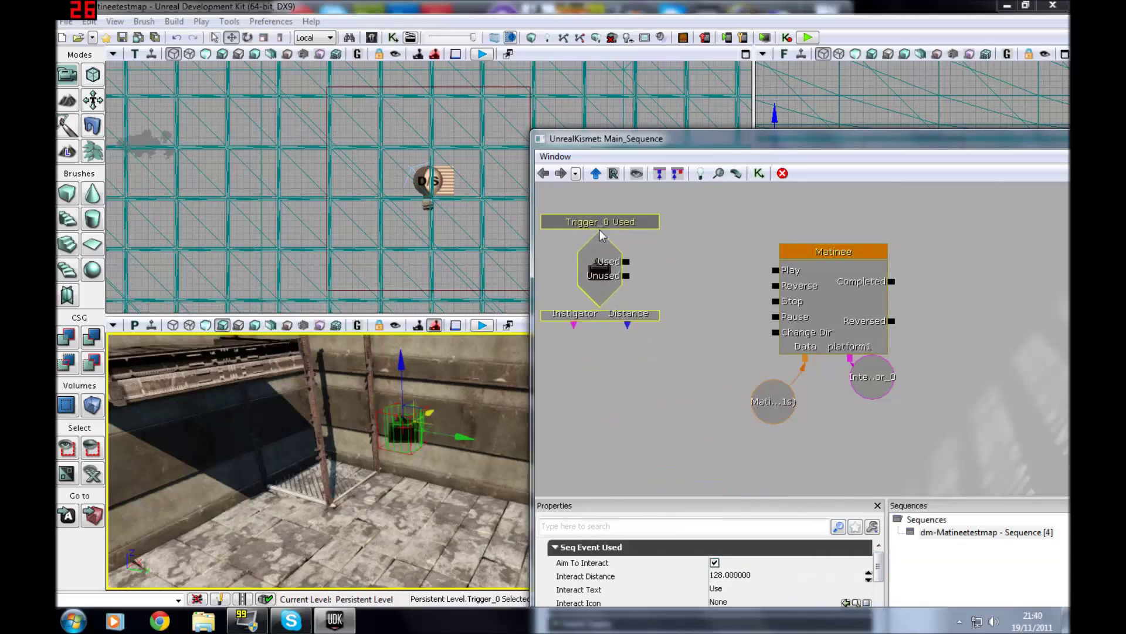
{"action": "left_click", "coordinate": [802, 247]}
{"action": "left_click_drag", "start_coordinate": [802, 248], "coordinate": [758, 220], "text": "ctrl"}
{"action": "left_click_drag", "start_coordinate": [874, 376], "coordinate": [791, 361], "text": "ctrl"}
{"action": "left_click", "coordinate": [793, 415]}
{"action": "left_click_drag", "start_coordinate": [793, 415], "coordinate": [730, 387], "text": "ctrl"}
{"action": "left_click", "coordinate": [628, 269]}
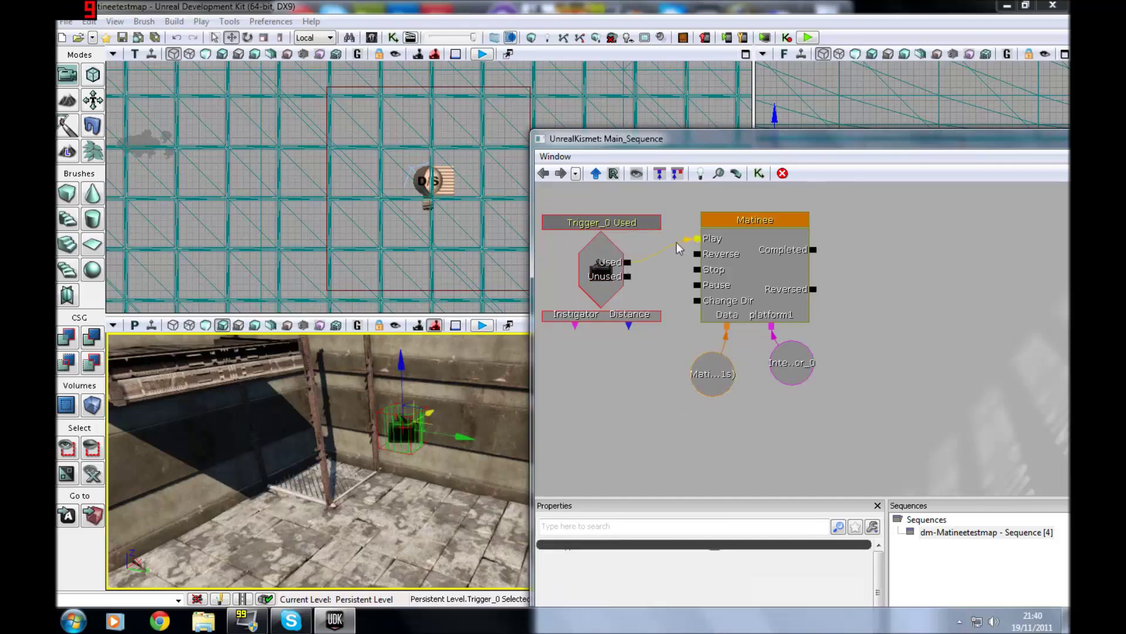
Lower the trigger to floor level next to the lift's corner post.
{"action": "mouse_move", "coordinate": [376, 464]}
{"action": "right_mouse_down"}
{"action": "mouse_move", "coordinate": [358, 469]}
{"action": "mouse_move", "coordinate": [378, 448]}
{"action": "mouse_move", "coordinate": [375, 460]}
{"action": "right_mouse_up"}
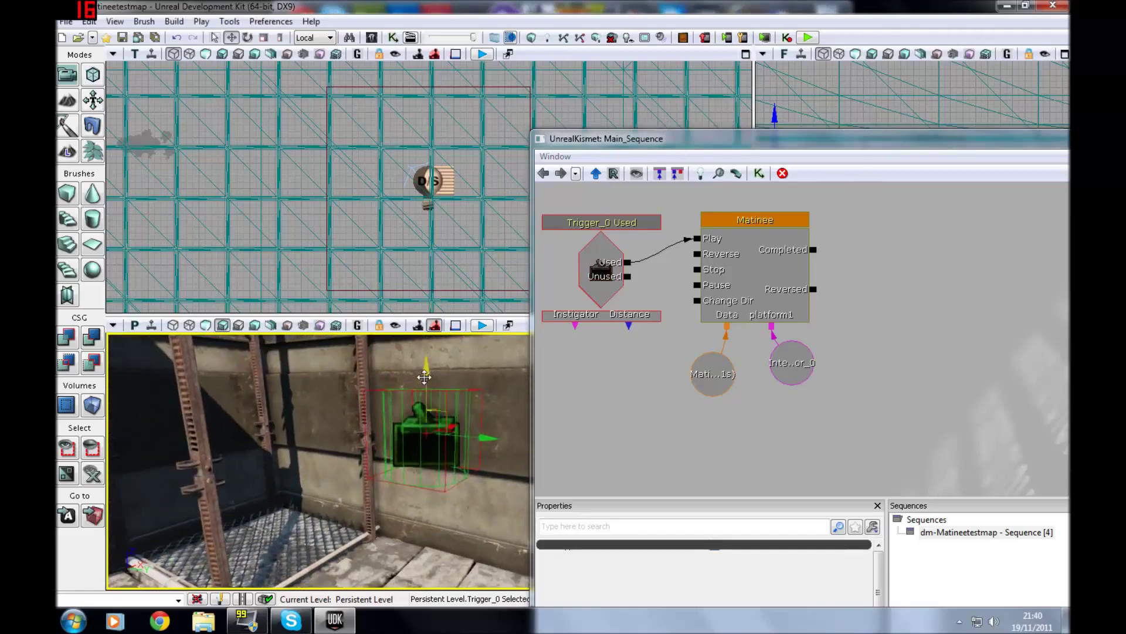
{"action": "left_click_drag", "start_coordinate": [424, 376], "coordinate": [441, 506]}
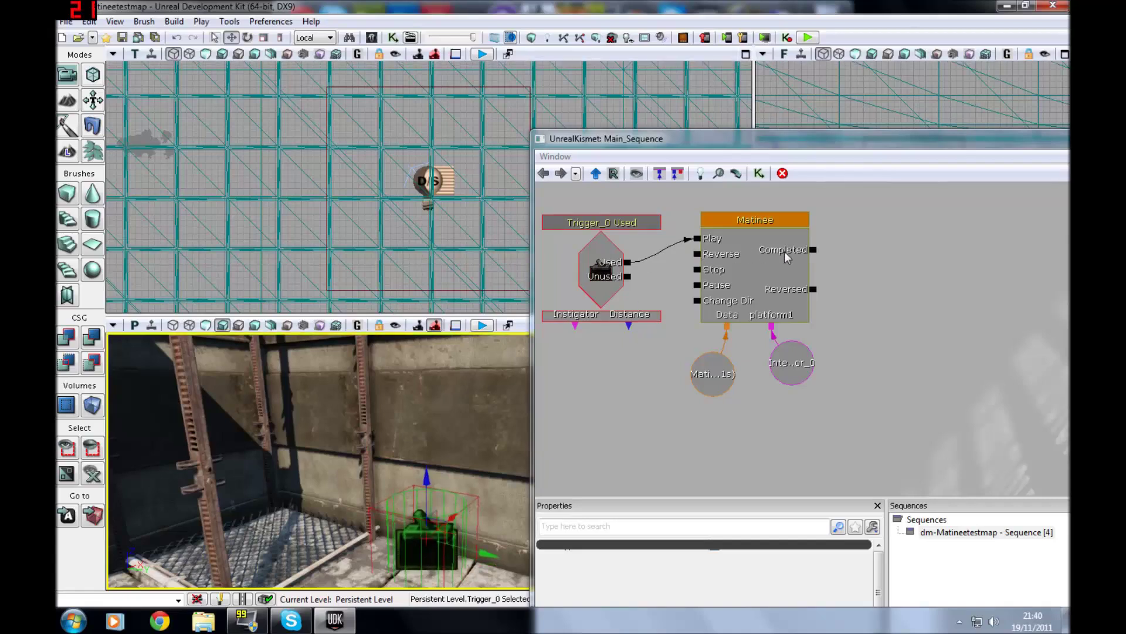
Connect the Matinee's Completed output to its own Reverse input.
{"action": "left_click_drag", "start_coordinate": [811, 252], "coordinate": [811, 252]}
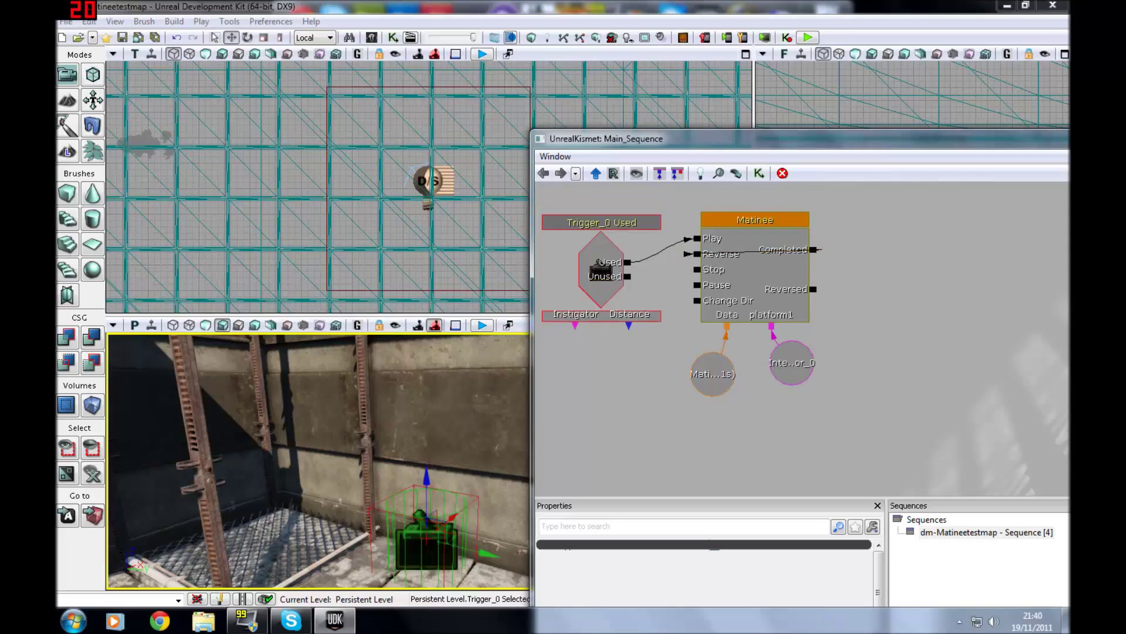
{"action": "left_click_drag", "start_coordinate": [317, 446], "coordinate": [317, 487]}
{"action": "right_click_drag", "start_coordinate": [317, 487], "coordinate": [276, 434]}
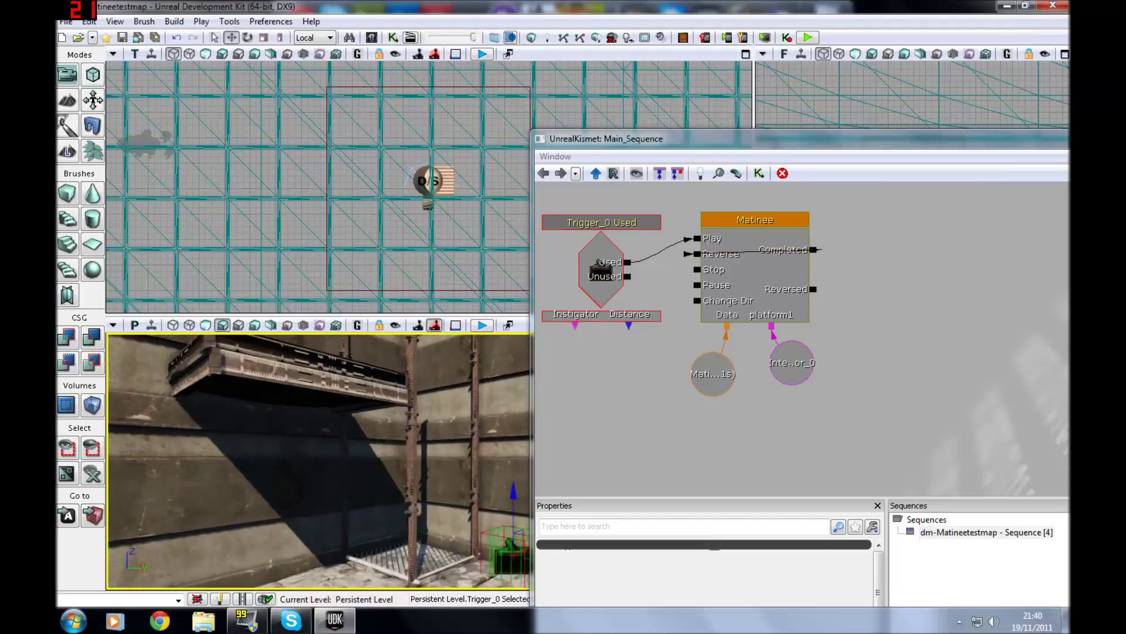
{"action": "left_click_drag", "start_coordinate": [550, 388], "coordinate": [553, 385]}
{"action": "right_click_drag", "start_coordinate": [317, 458], "coordinate": [352, 482]}
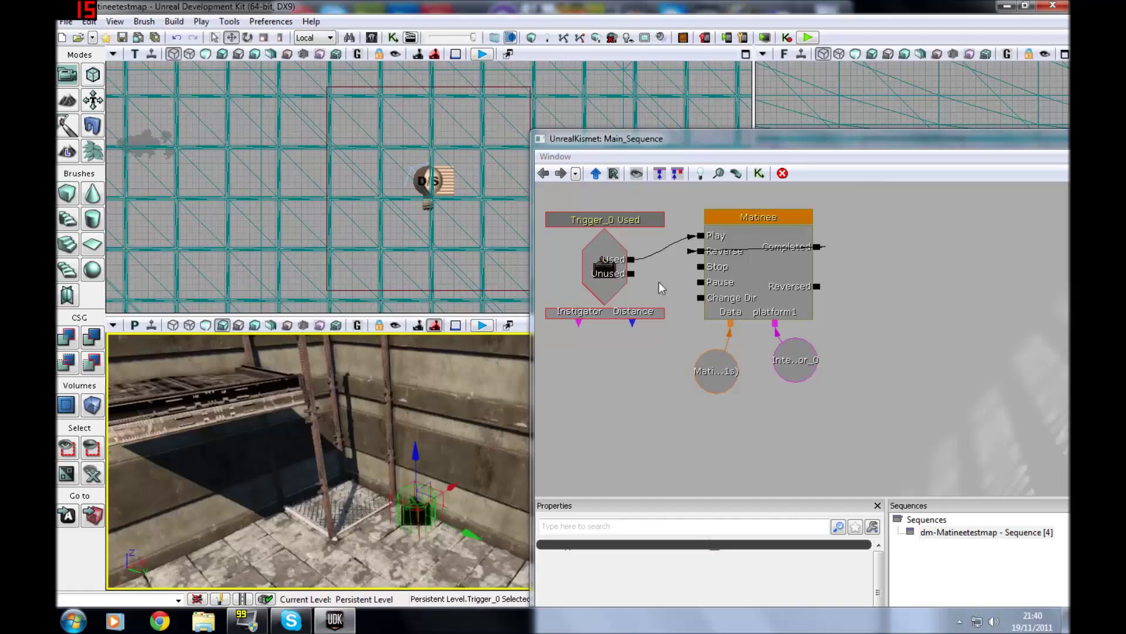
Select the trigger's Used event and examine its Interact Distance property.
{"action": "left_click", "coordinate": [264, 37]}
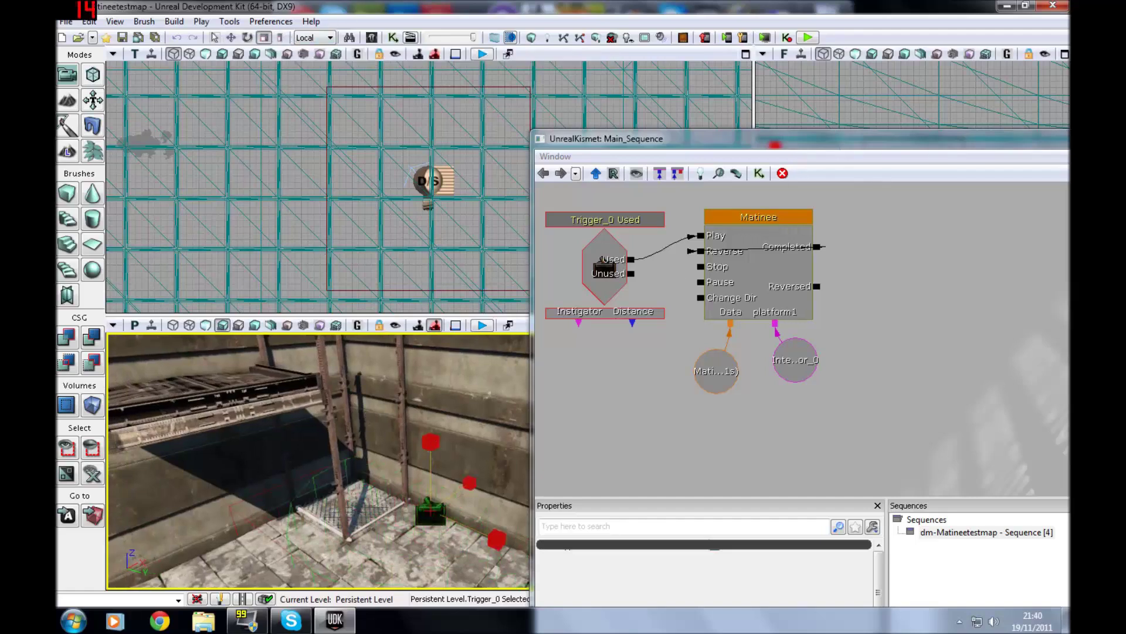
{"action": "left_click", "coordinate": [614, 224]}
{"action": "left_click_drag", "start_coordinate": [880, 578], "coordinate": [882, 585]}
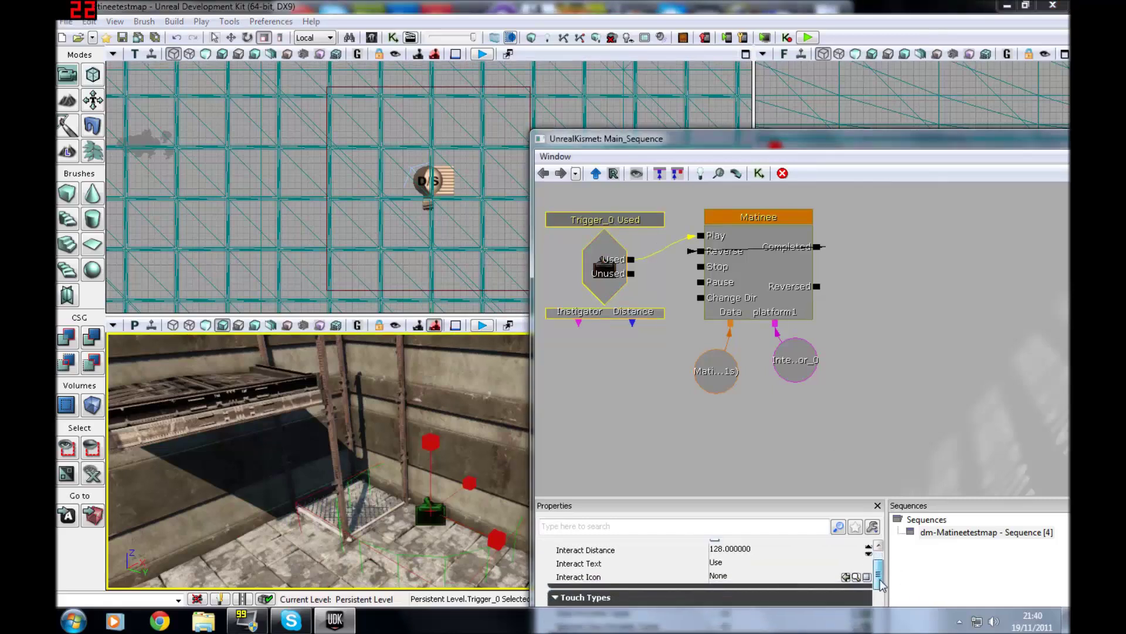
{"action": "left_click", "coordinate": [742, 550]}
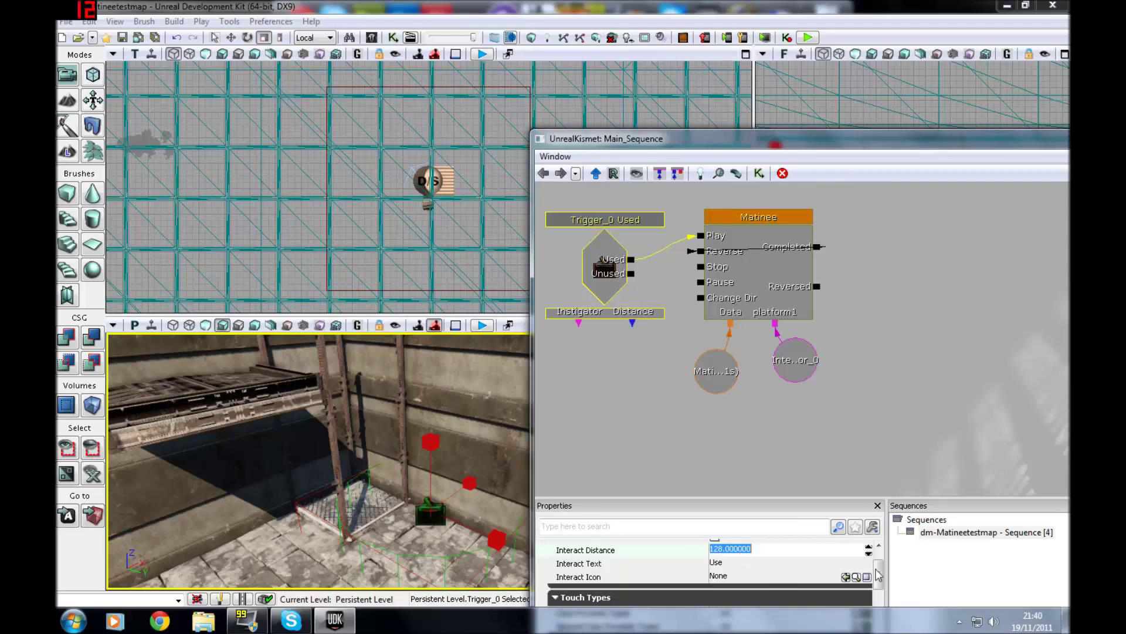
Minimize the Kismet window and raise the trigger above the floor beside the lift.
{"action": "left_click_drag", "start_coordinate": [980, 152], "coordinate": [733, 362]}
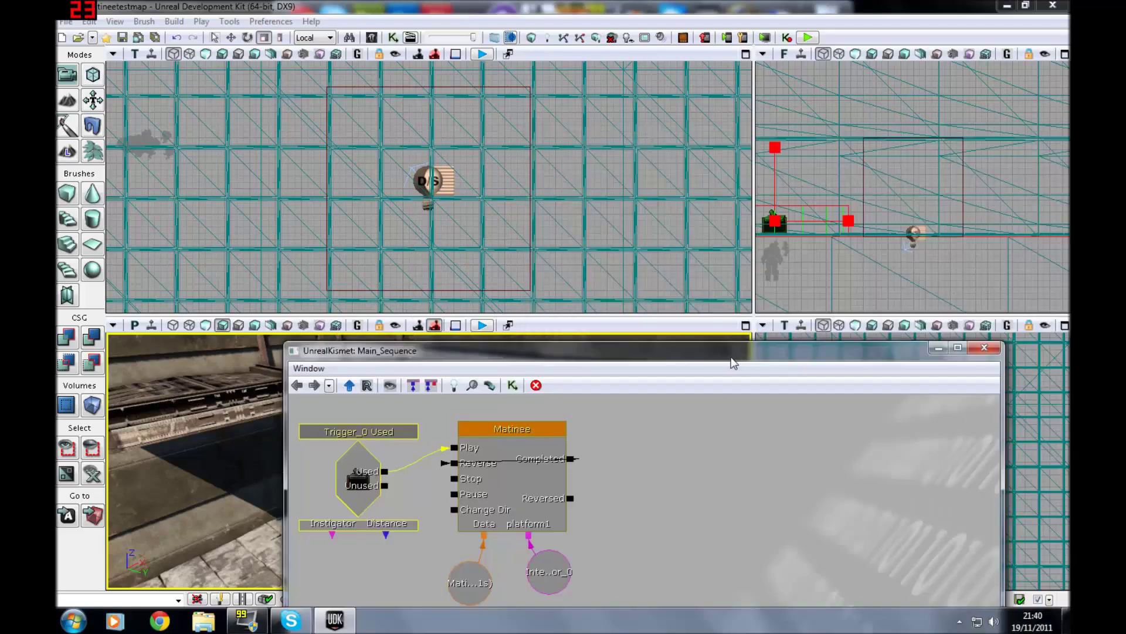
{"action": "left_click", "coordinate": [936, 348]}
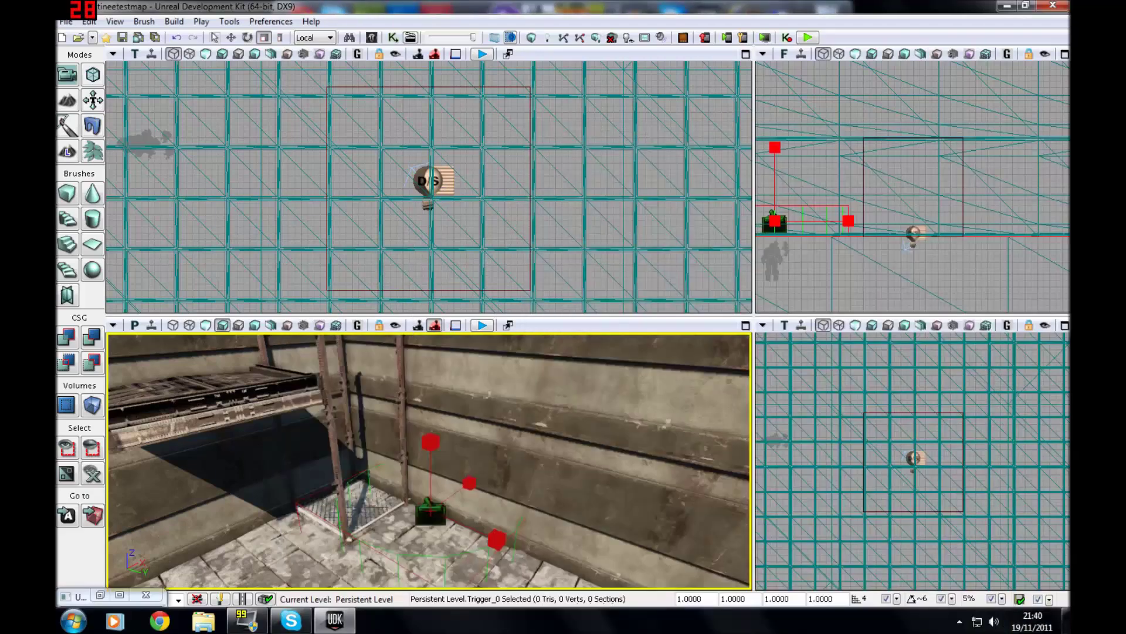
{"action": "left_click", "coordinate": [233, 38]}
{"action": "left_click_drag", "start_coordinate": [431, 447], "coordinate": [430, 379]}
Play-test the level in the perspective viewport, walk over to the lift and its trigger, and end the test.
{"action": "left_click", "coordinate": [481, 326]}
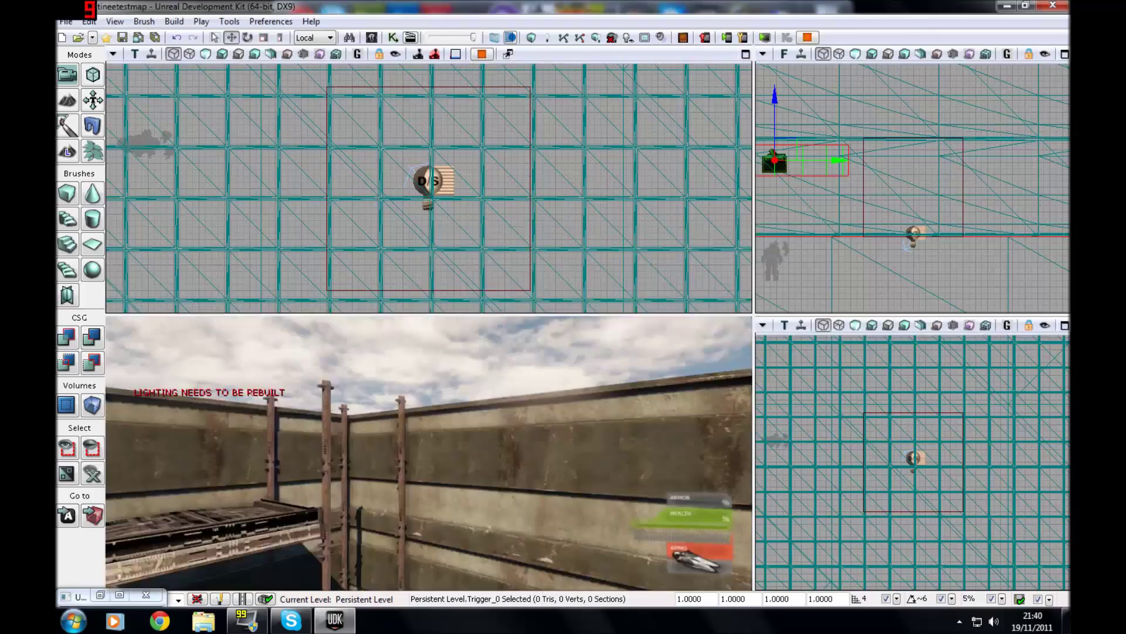
{"action": "key", "text": "w"}
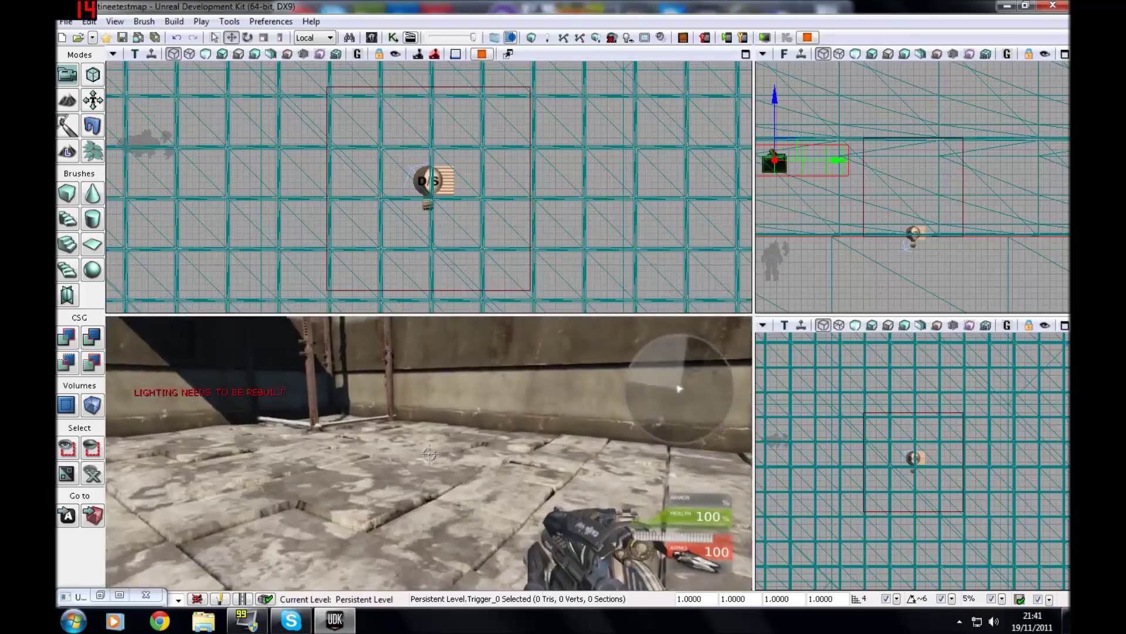
{"action": "key", "text": "w"}
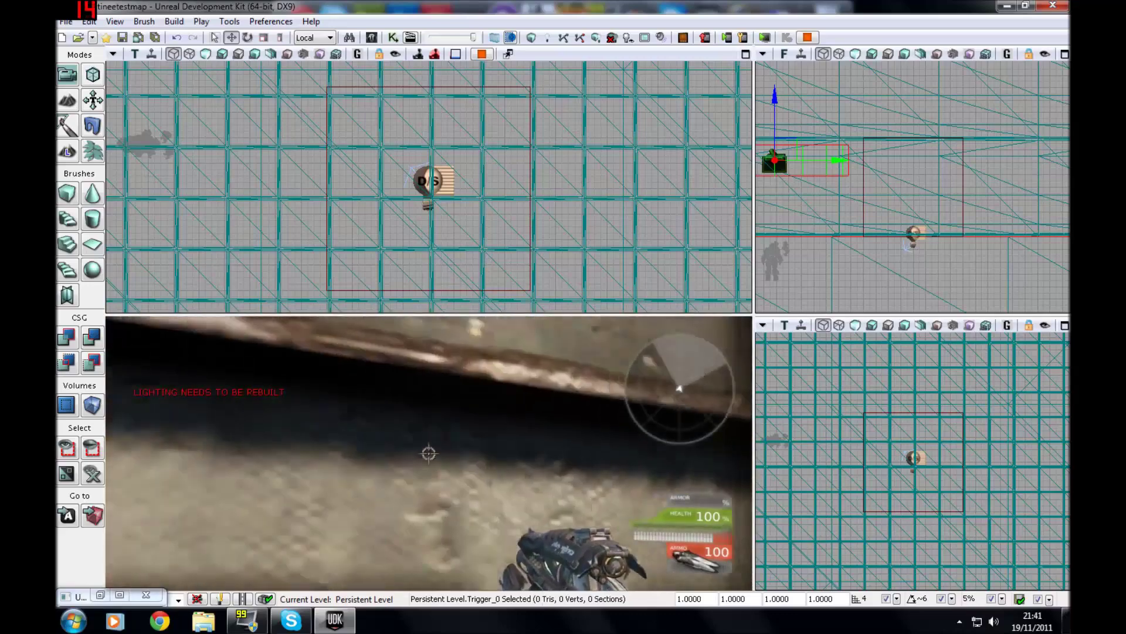
{"action": "key", "text": "w"}
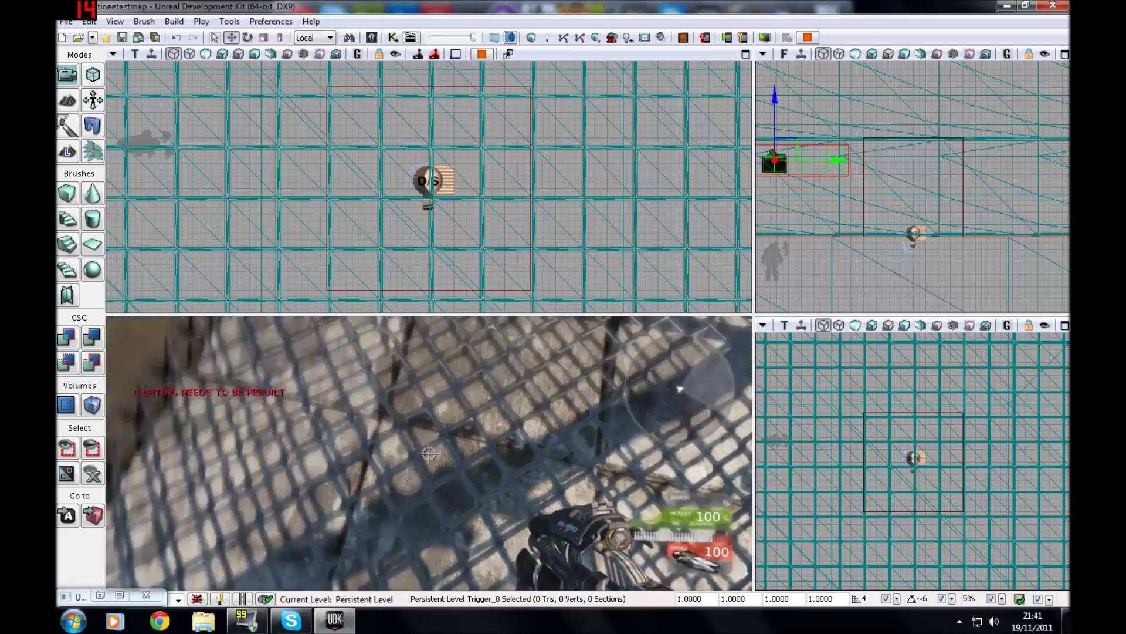
{"action": "key", "text": "w"}
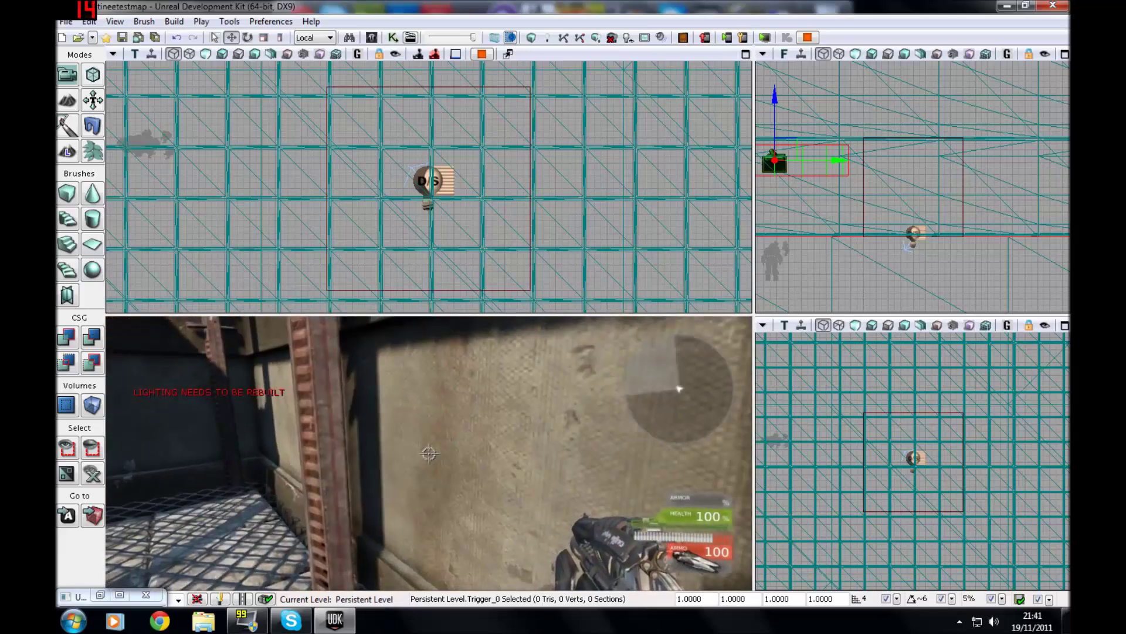
{"action": "key", "text": "Escape"}
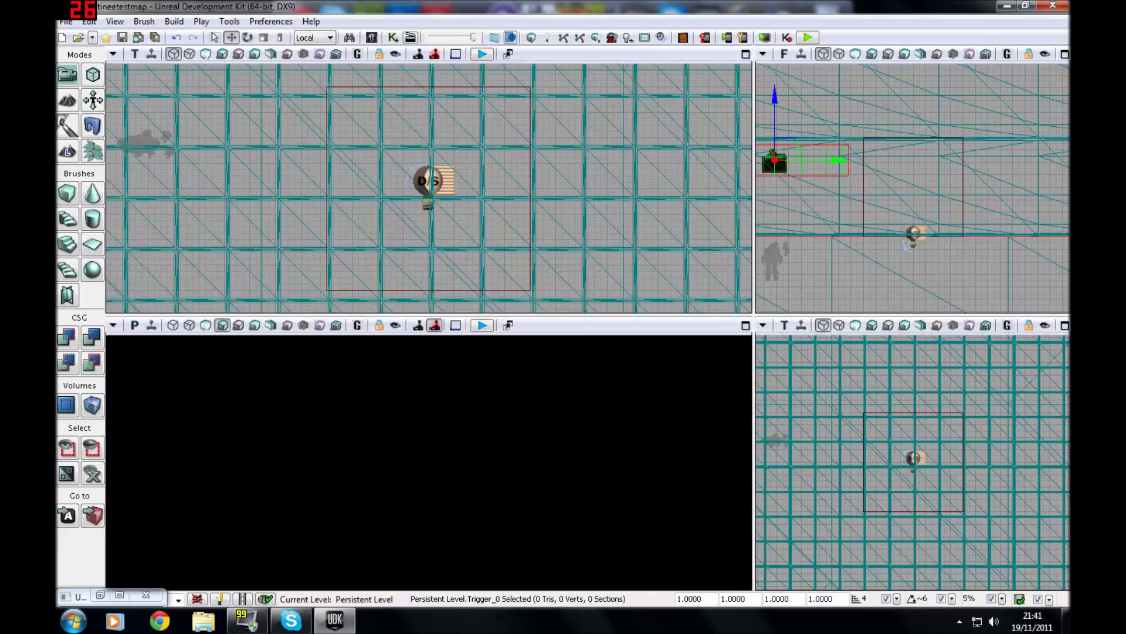
Lower the trigger back to floor level beside the lift and restore the Kismet window.
{"action": "left_click_drag", "start_coordinate": [520, 346], "coordinate": [527, 507]}
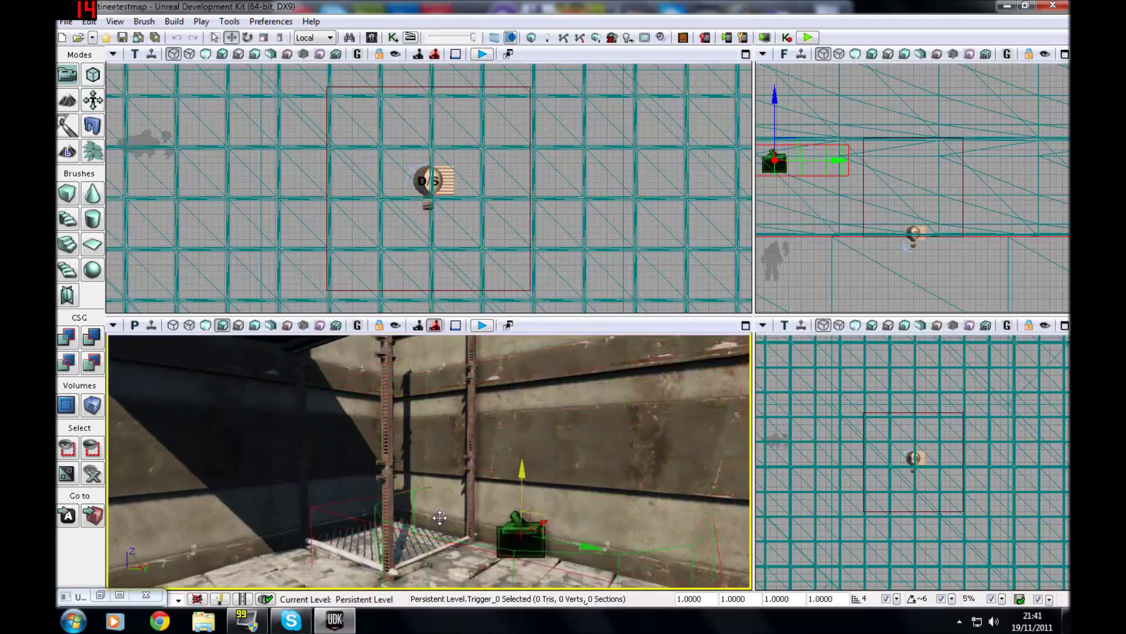
{"action": "left_click", "coordinate": [100, 595]}
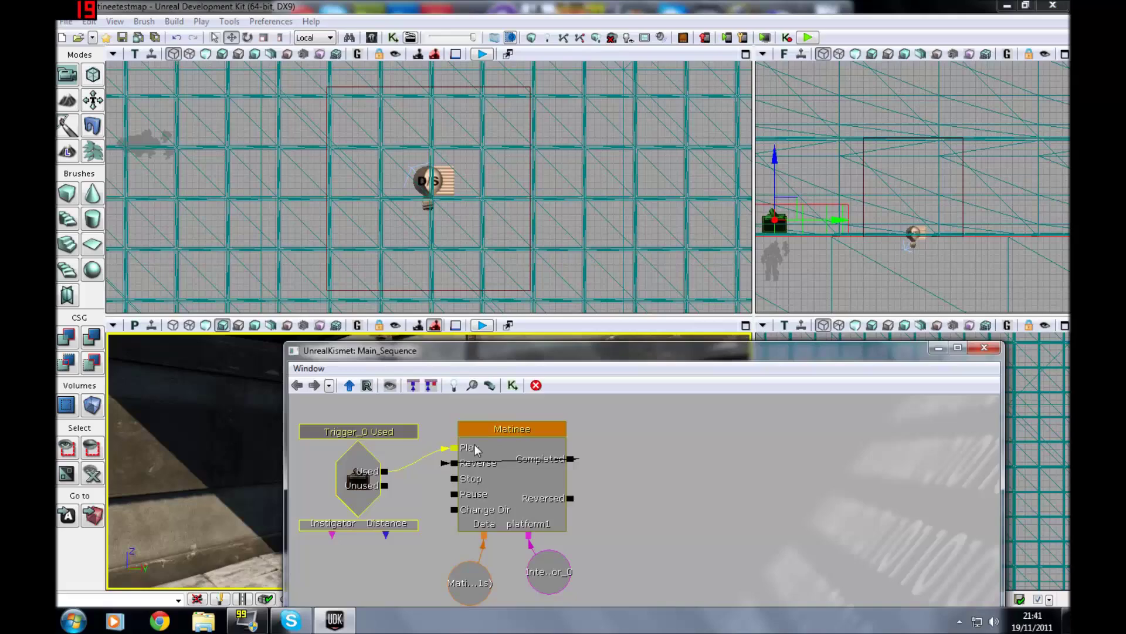
{"action": "left_click_drag", "start_coordinate": [538, 356], "coordinate": [684, 172]}
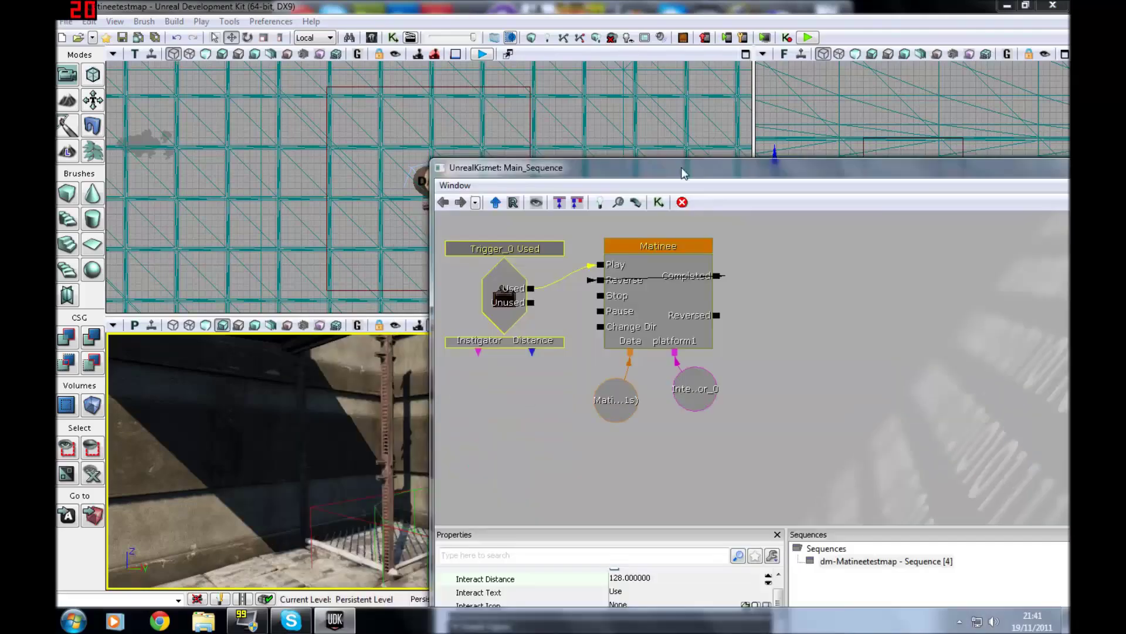
Turn off Aim To Interact for the trigger's Used event and look through its remaining properties.
{"action": "left_click_drag", "start_coordinate": [778, 597], "coordinate": [780, 592]}
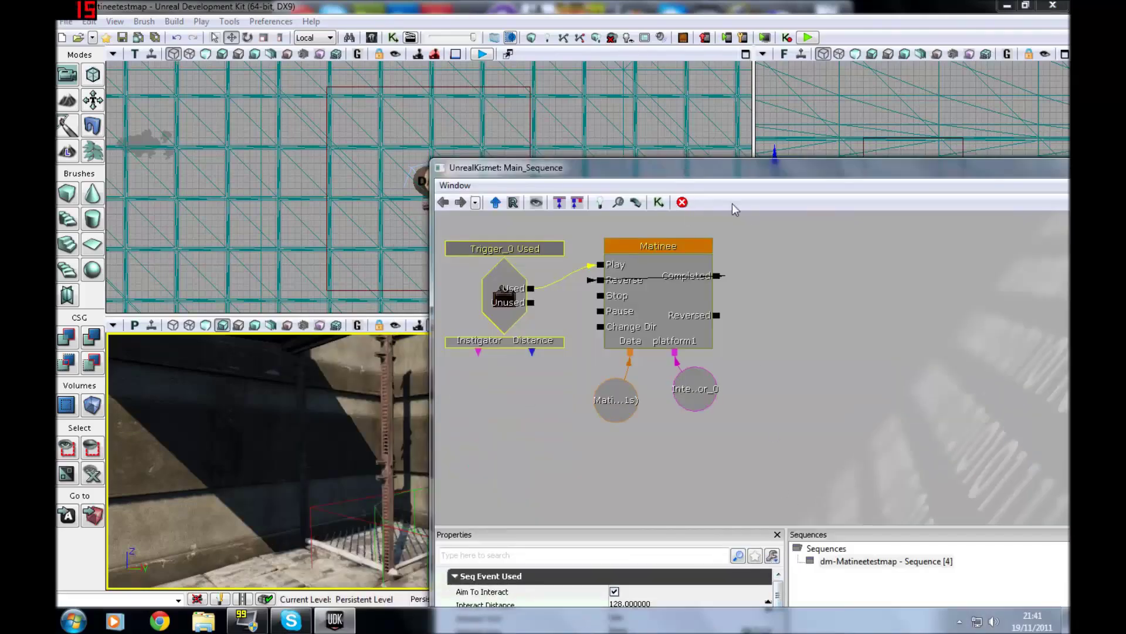
{"action": "left_click_drag", "start_coordinate": [744, 177], "coordinate": [806, 109]}
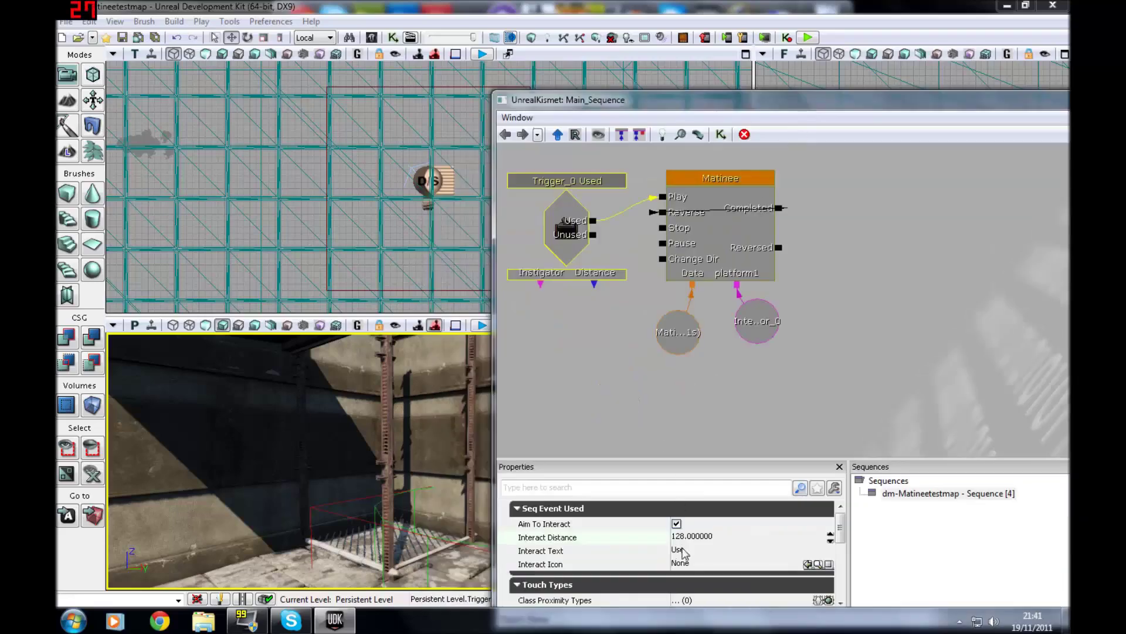
{"action": "left_click", "coordinate": [676, 523]}
{"action": "mouse_move", "coordinate": [446, 451]}
{"action": "right_mouse_down"}
{"action": "mouse_move", "coordinate": [498, 456]}
{"action": "mouse_move", "coordinate": [449, 455]}
{"action": "right_mouse_up"}
{"action": "left_click_drag", "start_coordinate": [839, 528], "coordinate": [846, 619]}
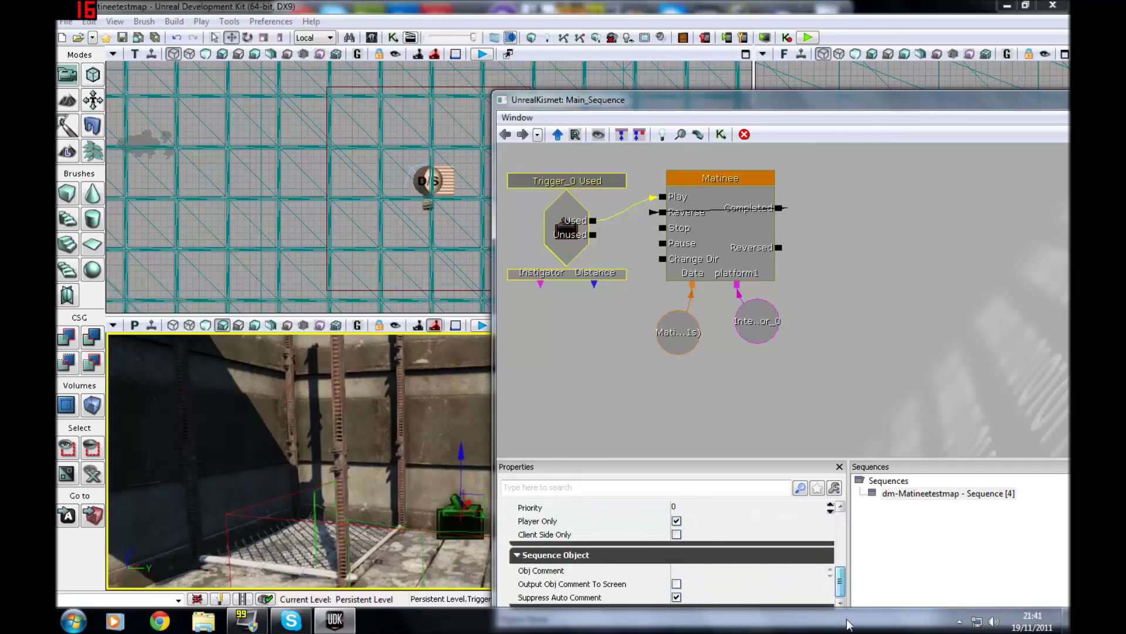
Set the trigger Used event's comment to "Platform moving", enable its output to screen, and minimize the Kismet window.
{"action": "left_click", "coordinate": [683, 572]}
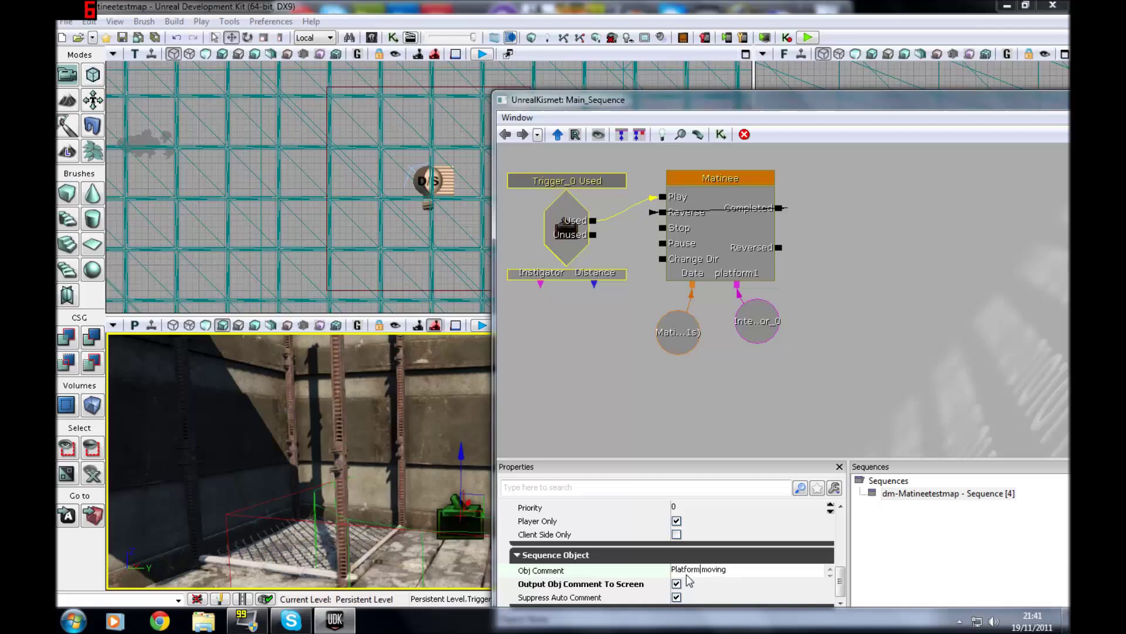
{"action": "key", "text": "Return"}
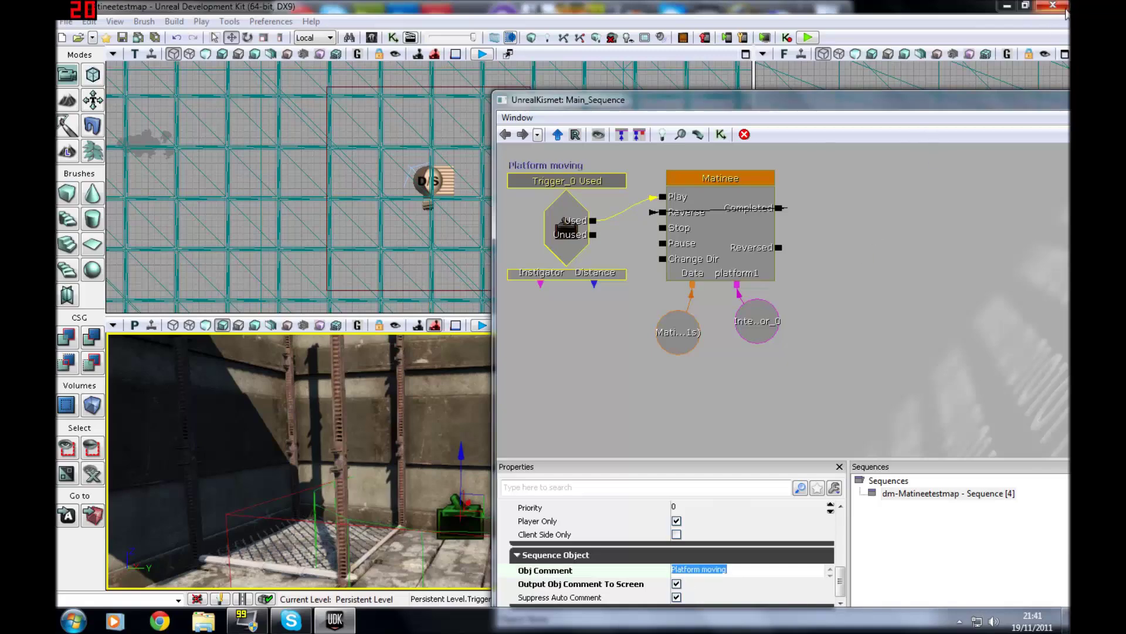
{"action": "left_click_drag", "start_coordinate": [1033, 95], "coordinate": [1034, 225]}
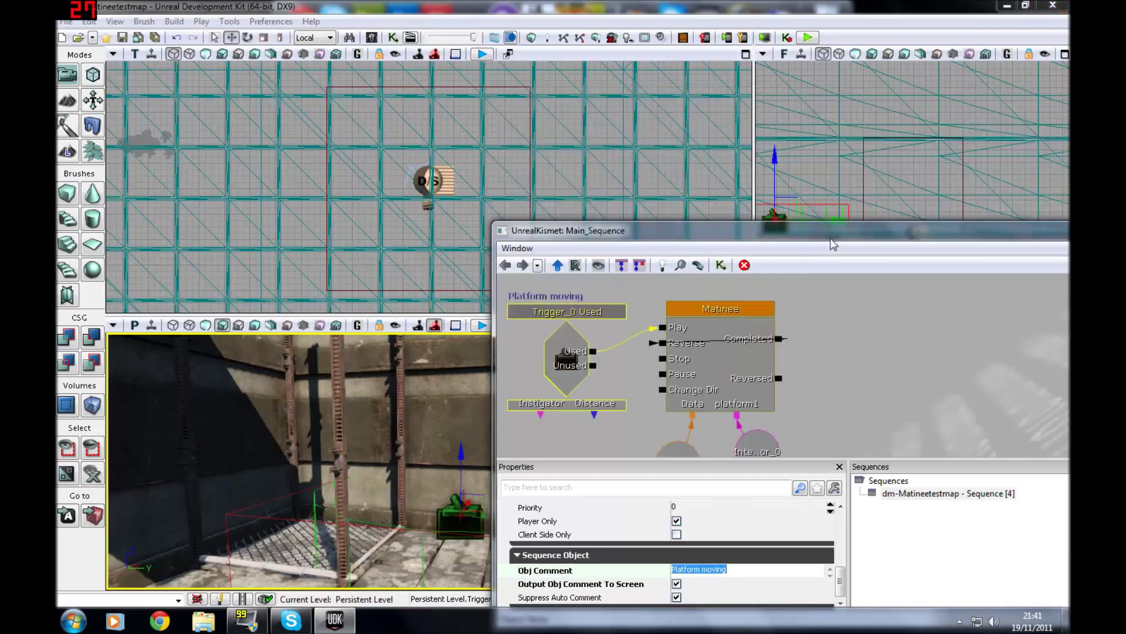
{"action": "left_click_drag", "start_coordinate": [833, 244], "coordinate": [760, 288]}
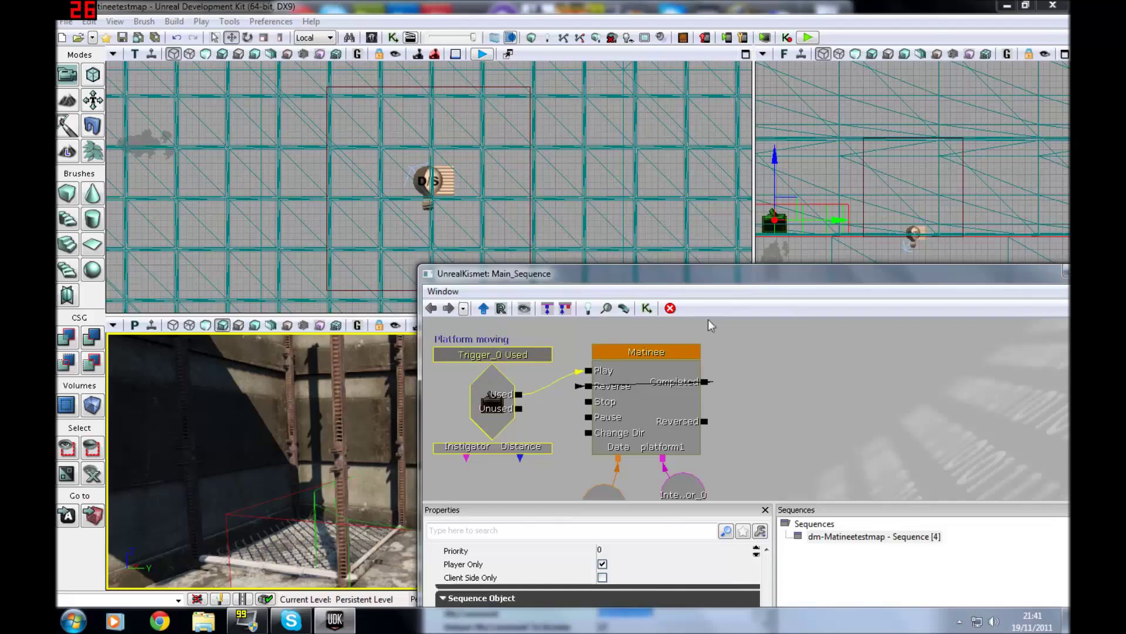
{"action": "left_click_drag", "start_coordinate": [870, 275], "coordinate": [853, 301]}
{"action": "left_click", "coordinate": [908, 301]}
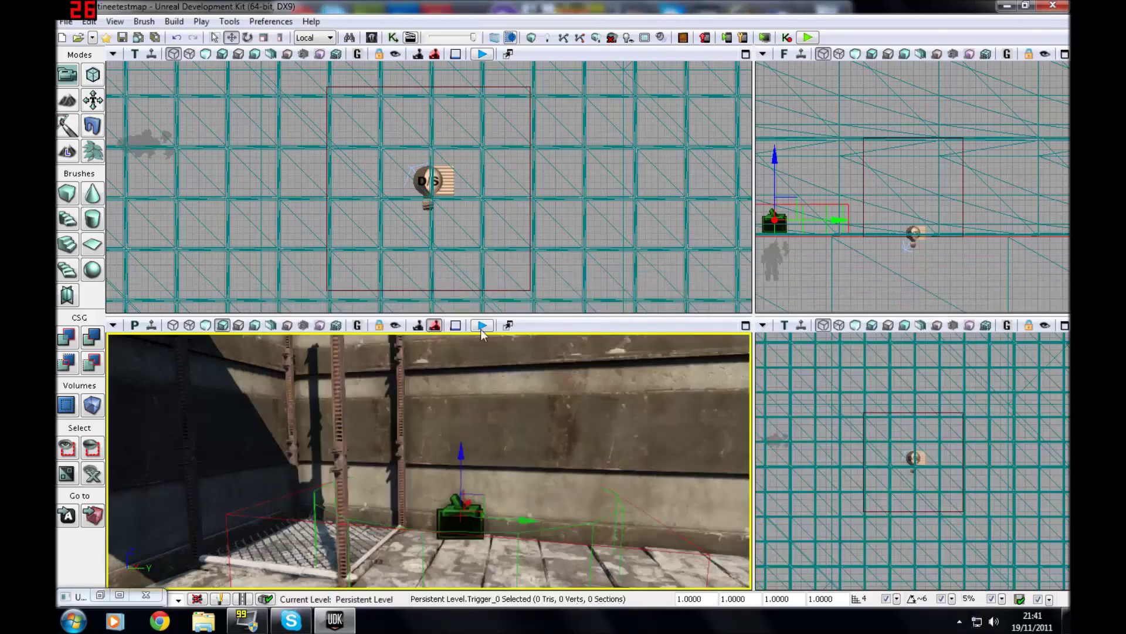
Play-test the level in the perspective viewport, try the trigger and lift, and end the test.
{"action": "left_click", "coordinate": [482, 327]}
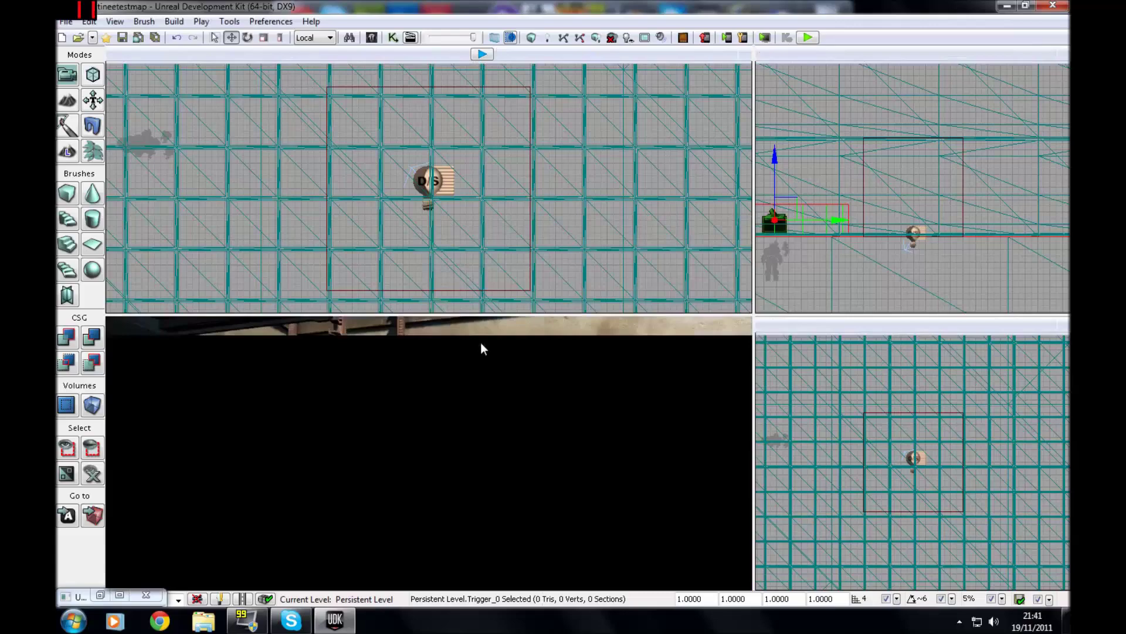
{"action": "key", "text": "w"}
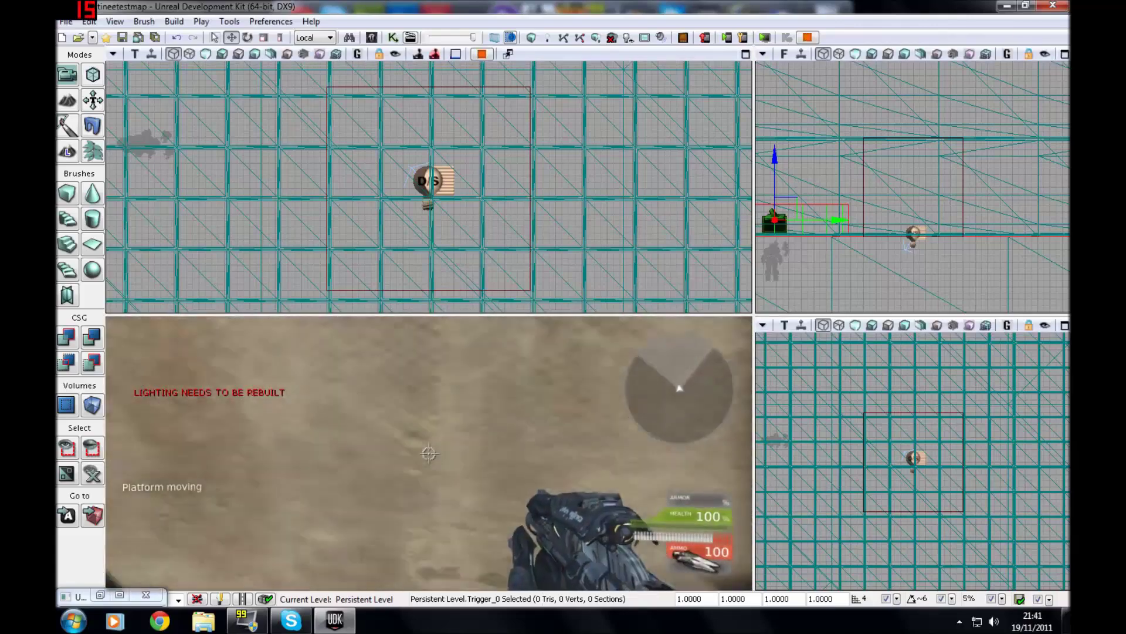
{"action": "key", "text": "w"}
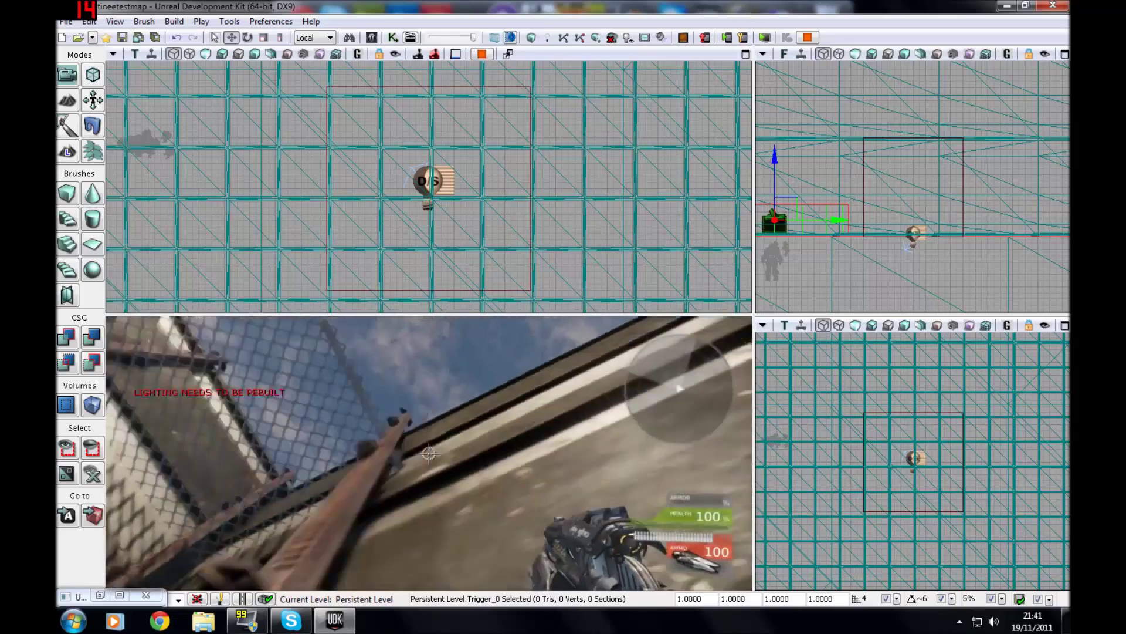
{"action": "key", "text": "Escape"}
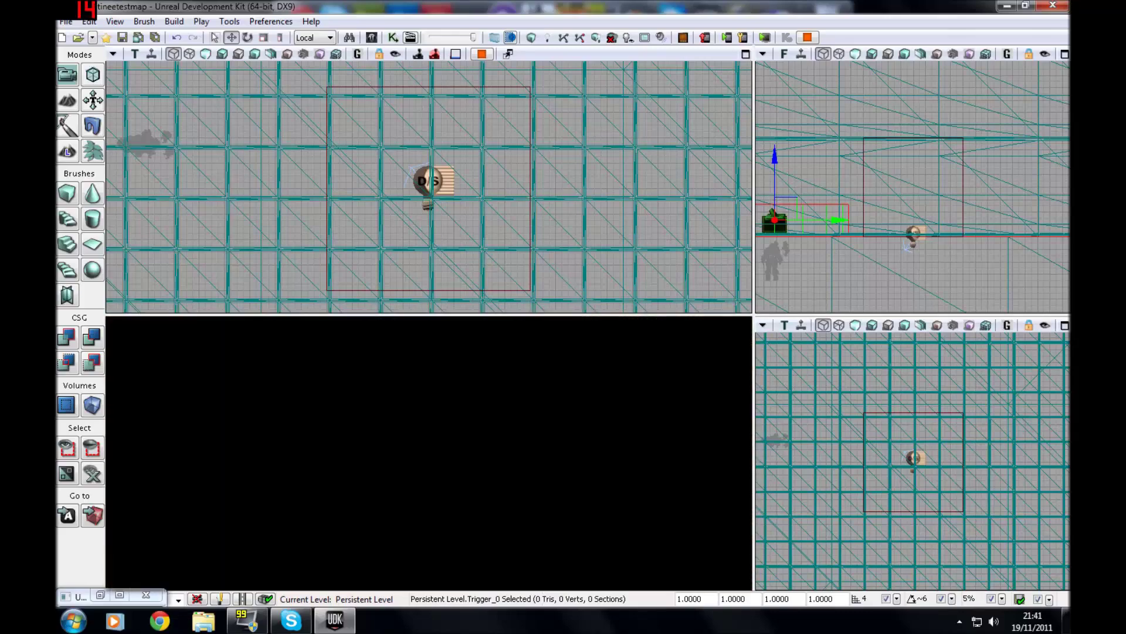
Set the chain-link platform's collision type to COLLIDE_BlockAll in its actor properties and close them.
{"action": "right_click_drag", "start_coordinate": [428, 423], "coordinate": [484, 506]}
{"action": "right_click", "coordinate": [436, 473]}
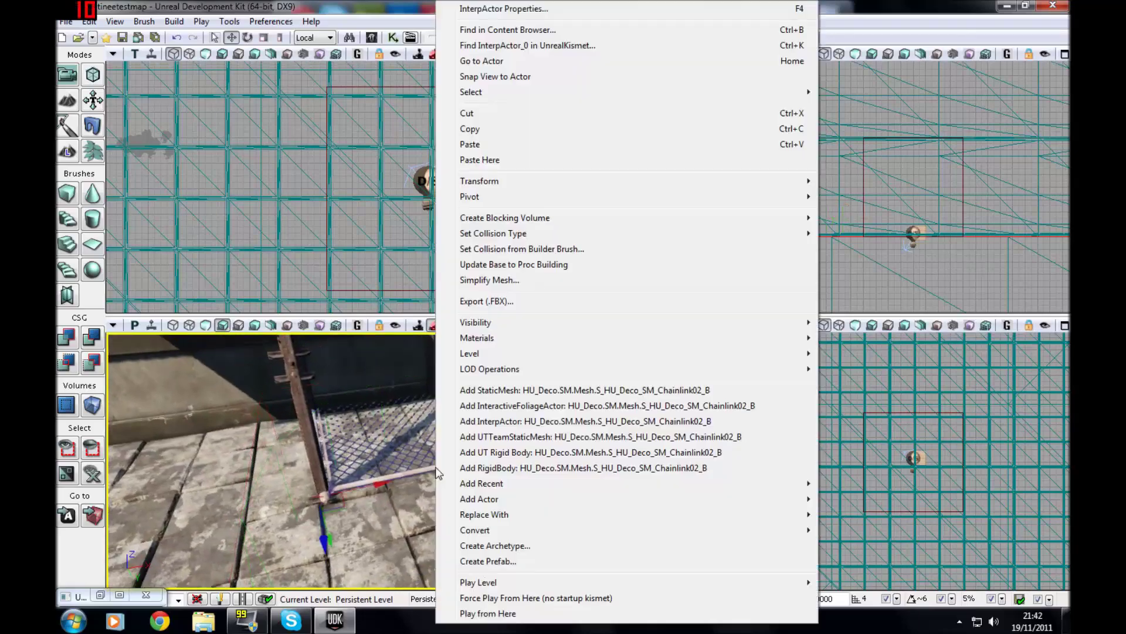
{"action": "key", "text": "F4"}
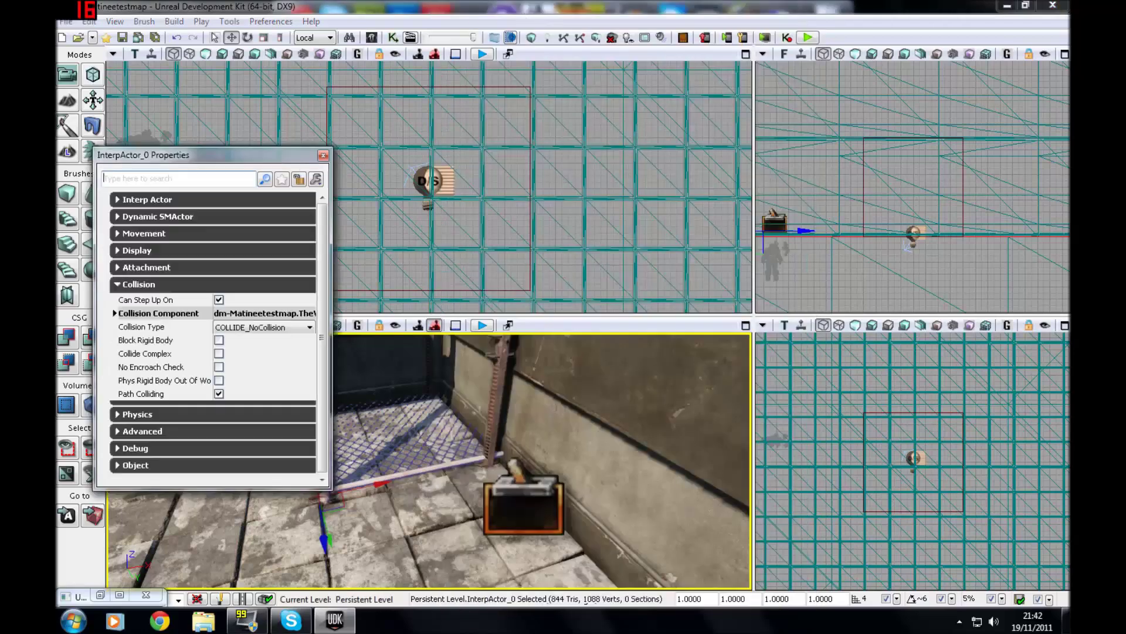
{"action": "left_click", "coordinate": [304, 327]}
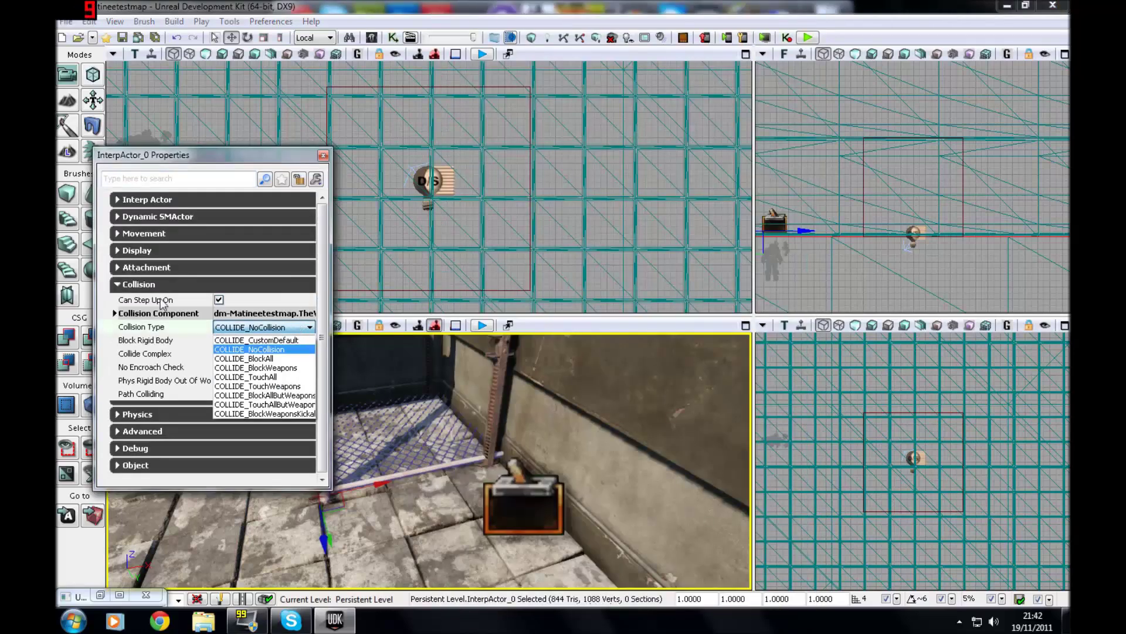
{"action": "left_click", "coordinate": [132, 291]}
{"action": "left_click", "coordinate": [123, 289]}
{"action": "left_click", "coordinate": [120, 288]}
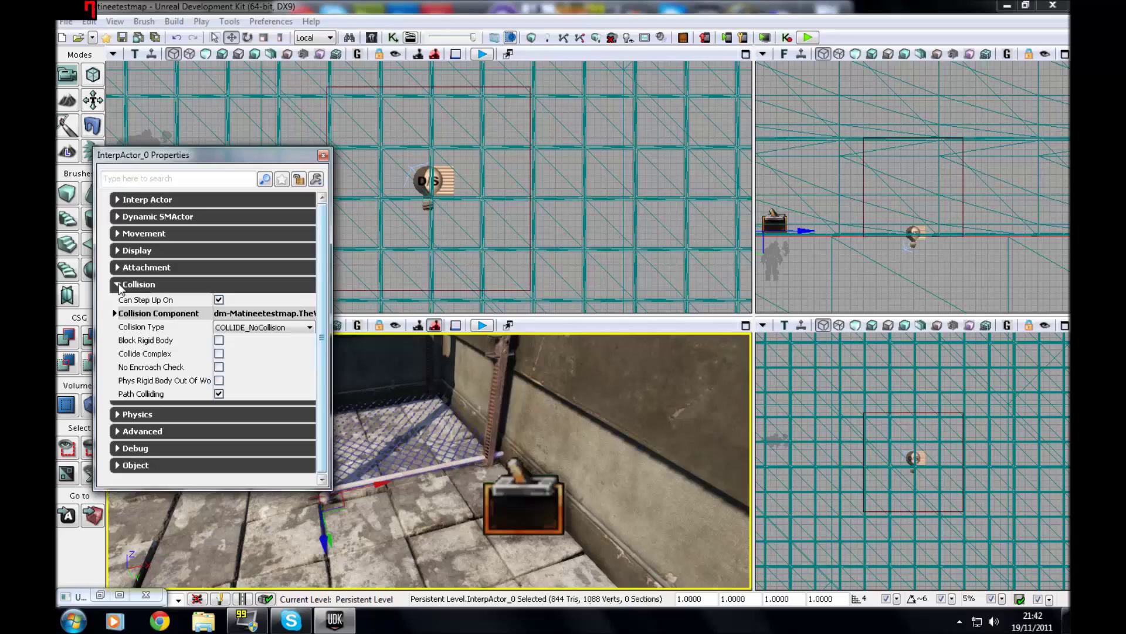
{"action": "left_click", "coordinate": [251, 332]}
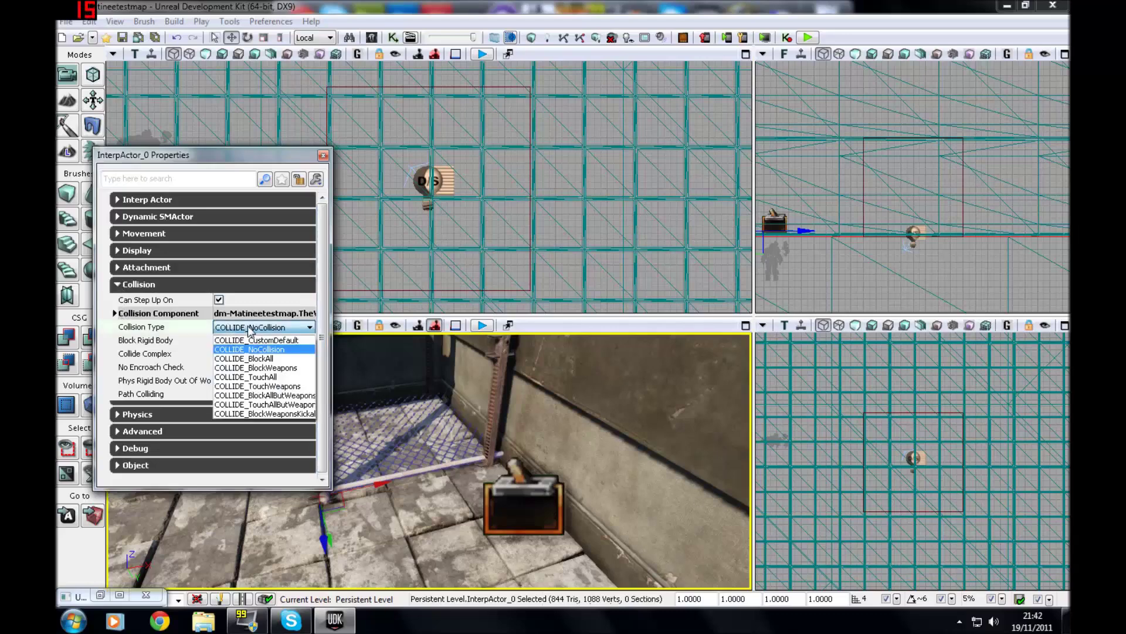
{"action": "left_click", "coordinate": [265, 364]}
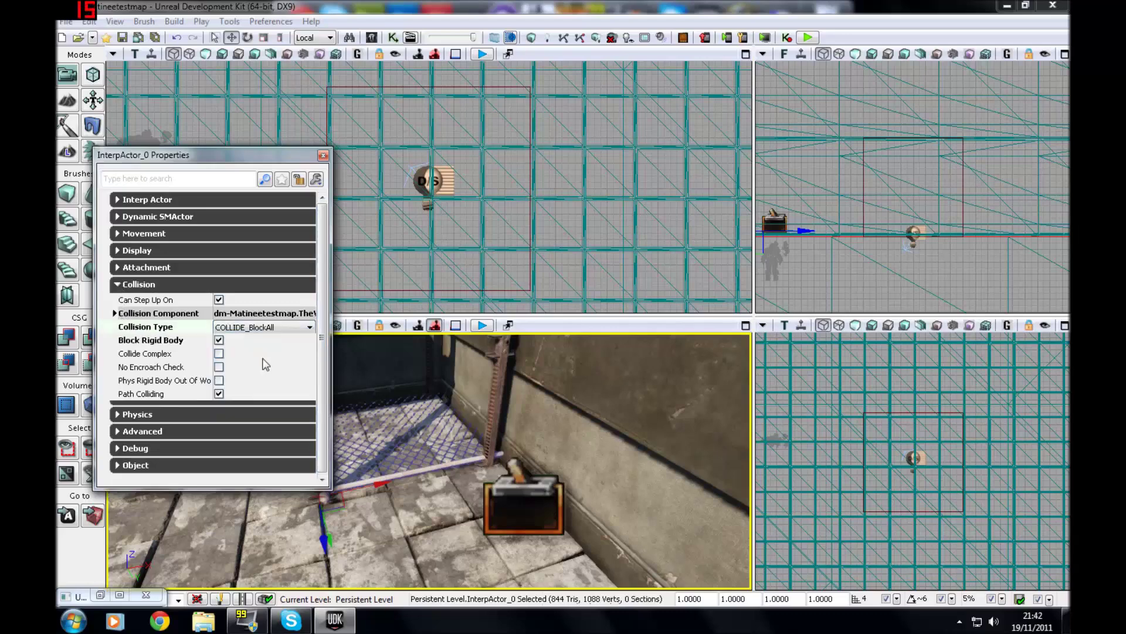
{"action": "left_click", "coordinate": [324, 156]}
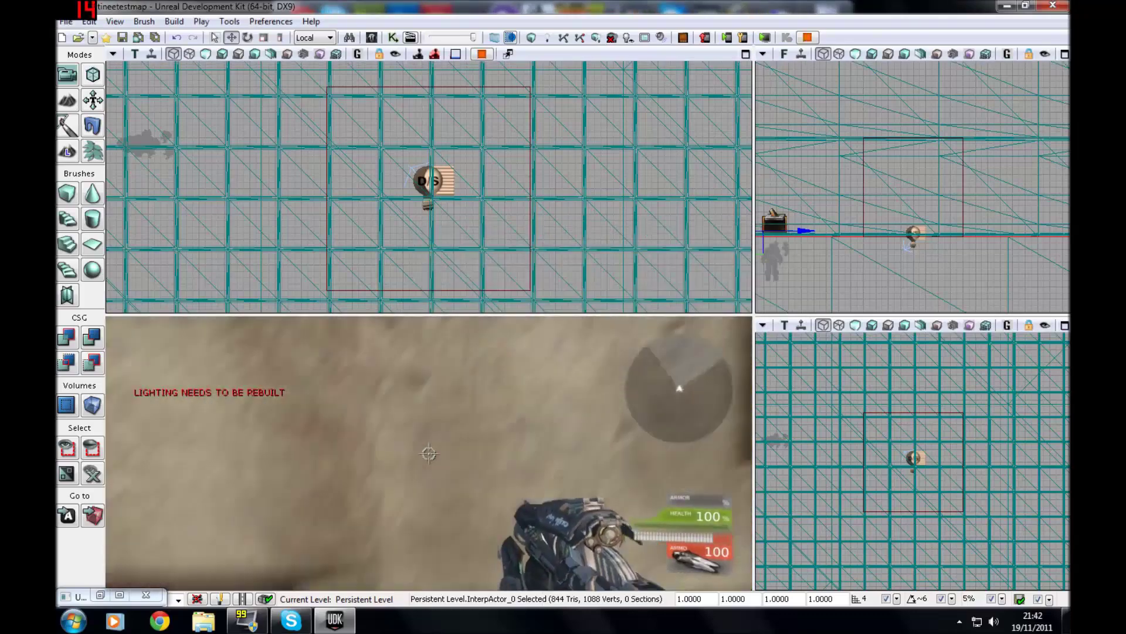
Play-test the lift by using the trigger and riding the platform, and end the test.
{"action": "key", "text": "e"}
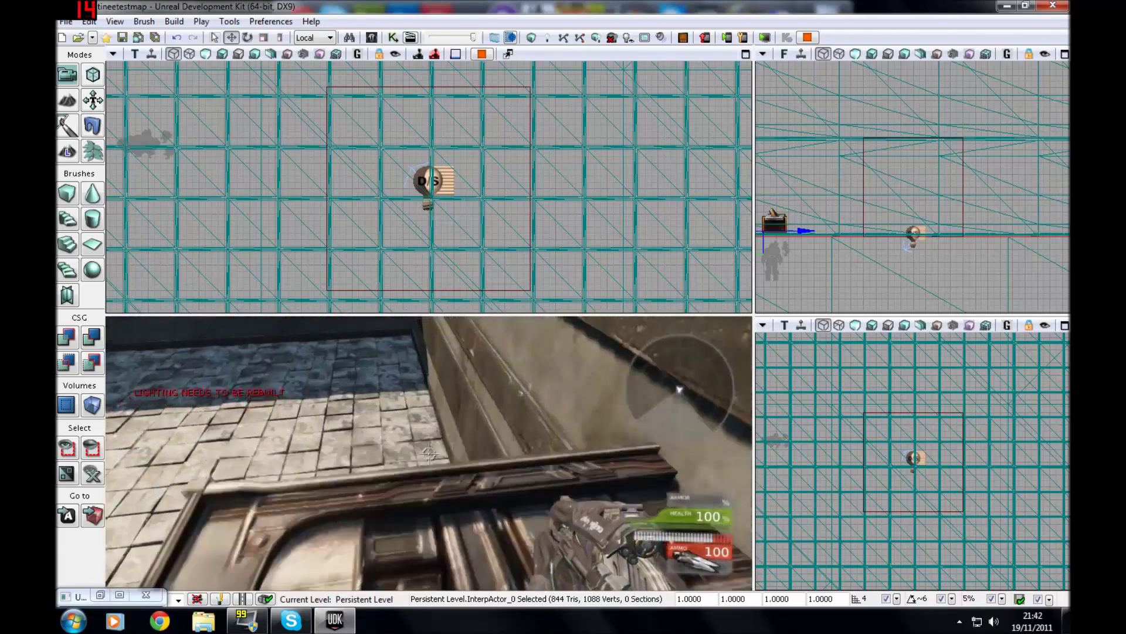
{"action": "key", "text": "Escape"}
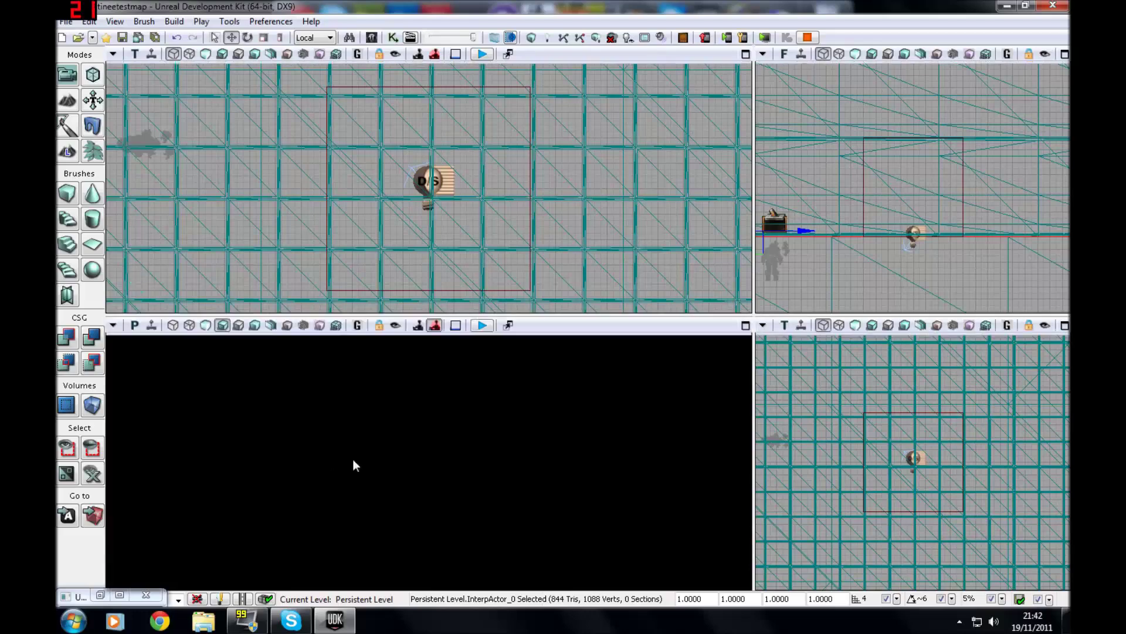
{"action": "left_click_drag", "start_coordinate": [428, 460], "coordinate": [522, 448]}
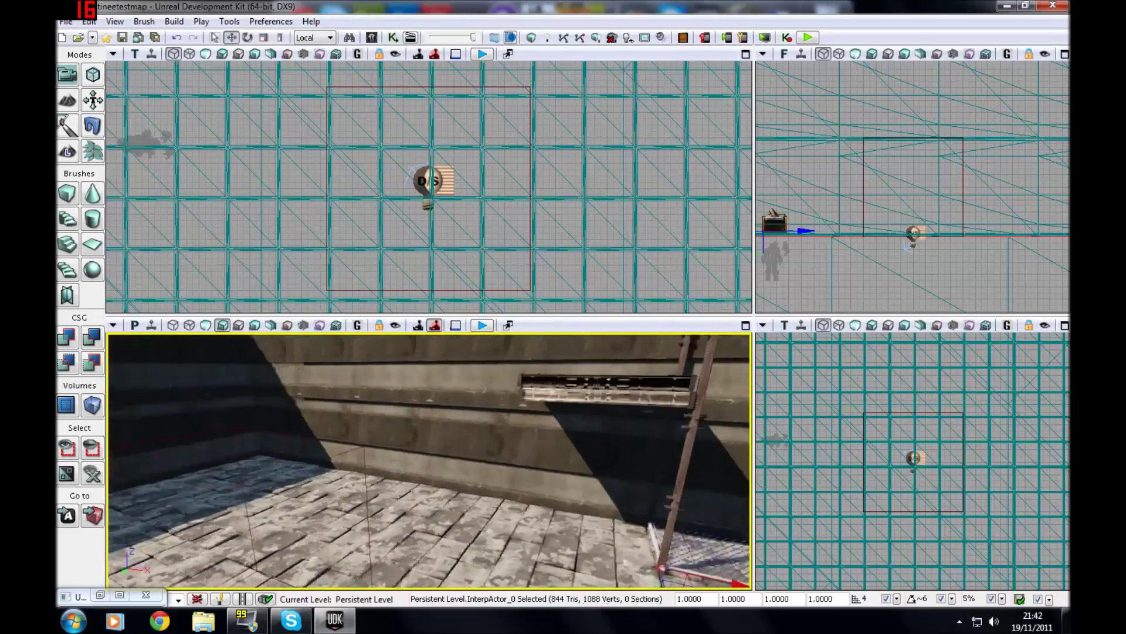
Restore the Kismet window, add a new Matinee below the existing nodes, and place its data node just beneath it.
{"action": "left_click", "coordinate": [101, 595]}
{"action": "left_click_drag", "start_coordinate": [626, 427], "coordinate": [717, 330]}
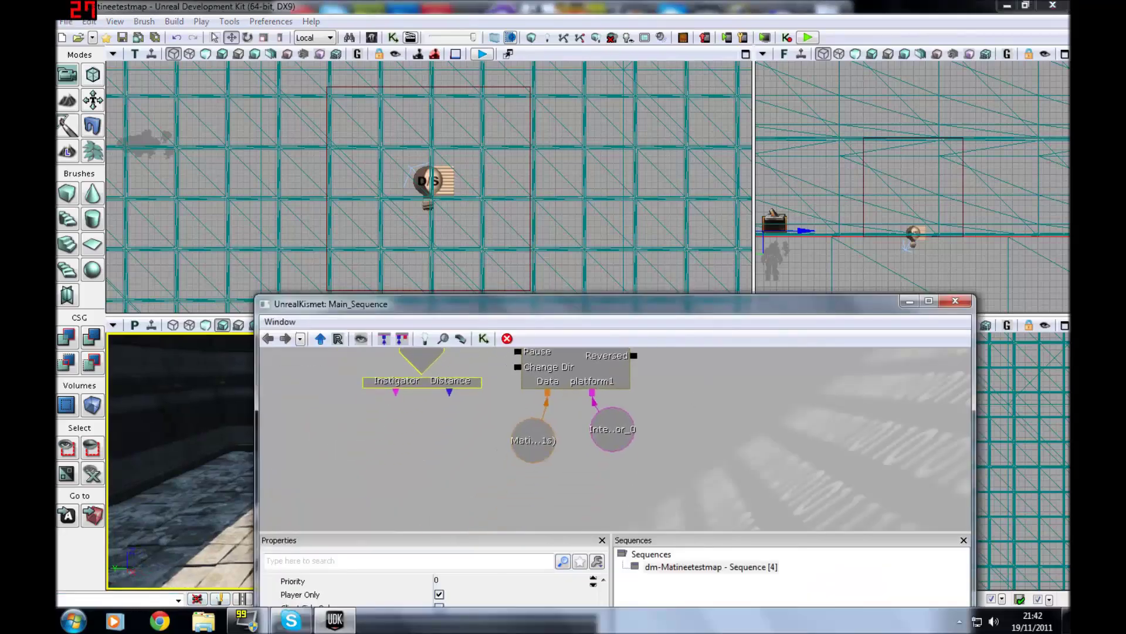
{"action": "left_click_drag", "start_coordinate": [628, 477], "coordinate": [593, 388]}
{"action": "right_click", "coordinate": [545, 462]}
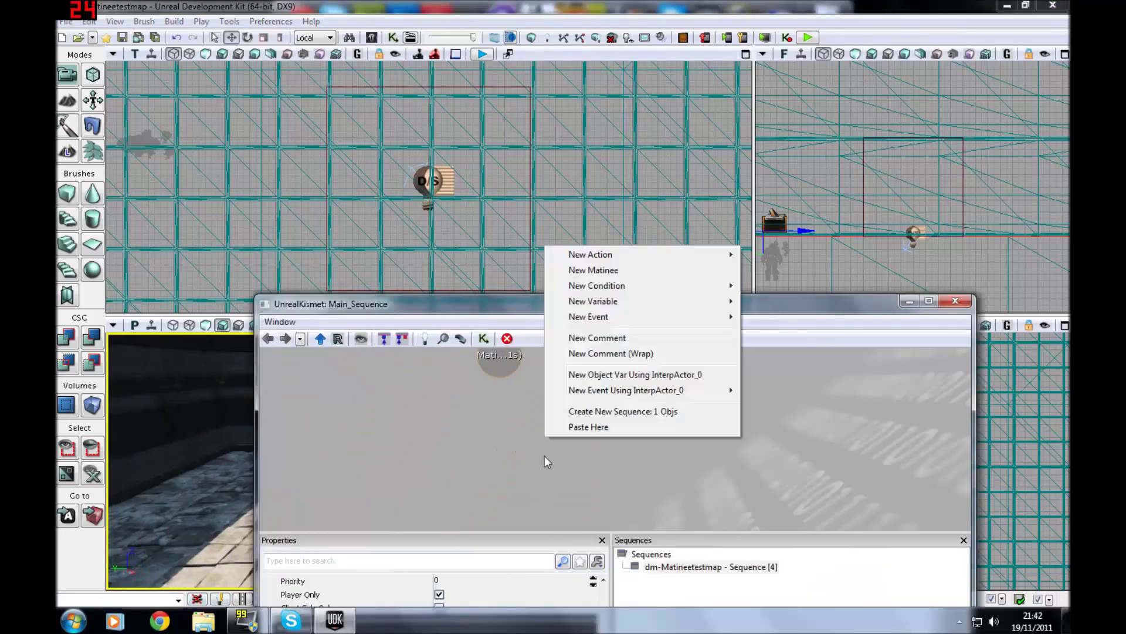
{"action": "left_click", "coordinate": [595, 271]}
{"action": "left_click_drag", "start_coordinate": [603, 458], "coordinate": [649, 383]}
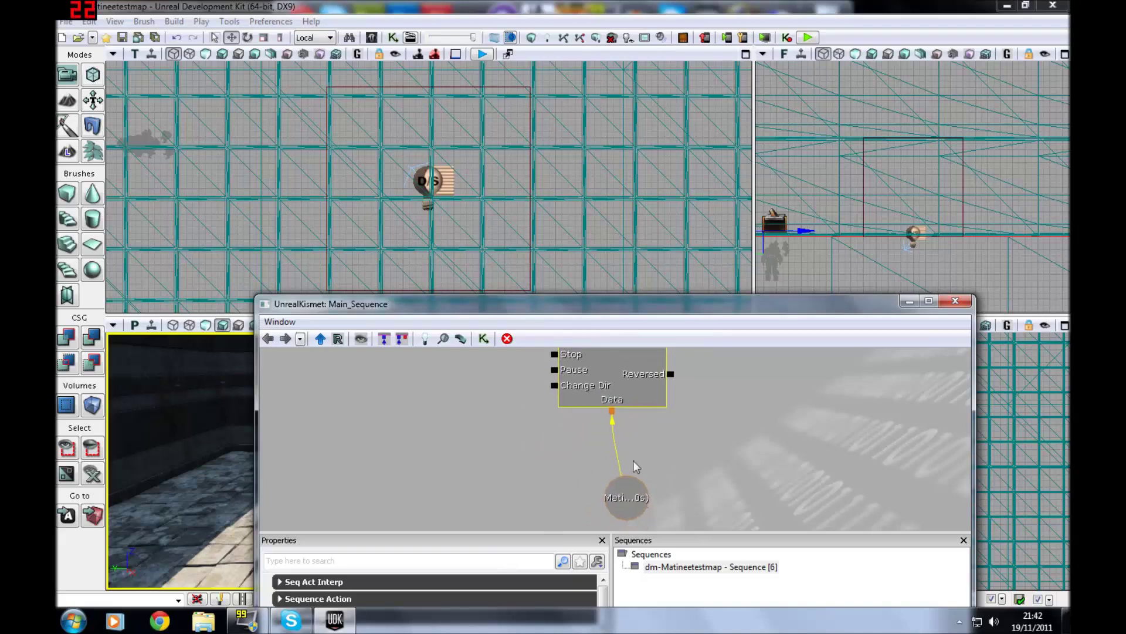
{"action": "left_click", "coordinate": [637, 494]}
{"action": "left_click_drag", "start_coordinate": [634, 504], "coordinate": [588, 456]}
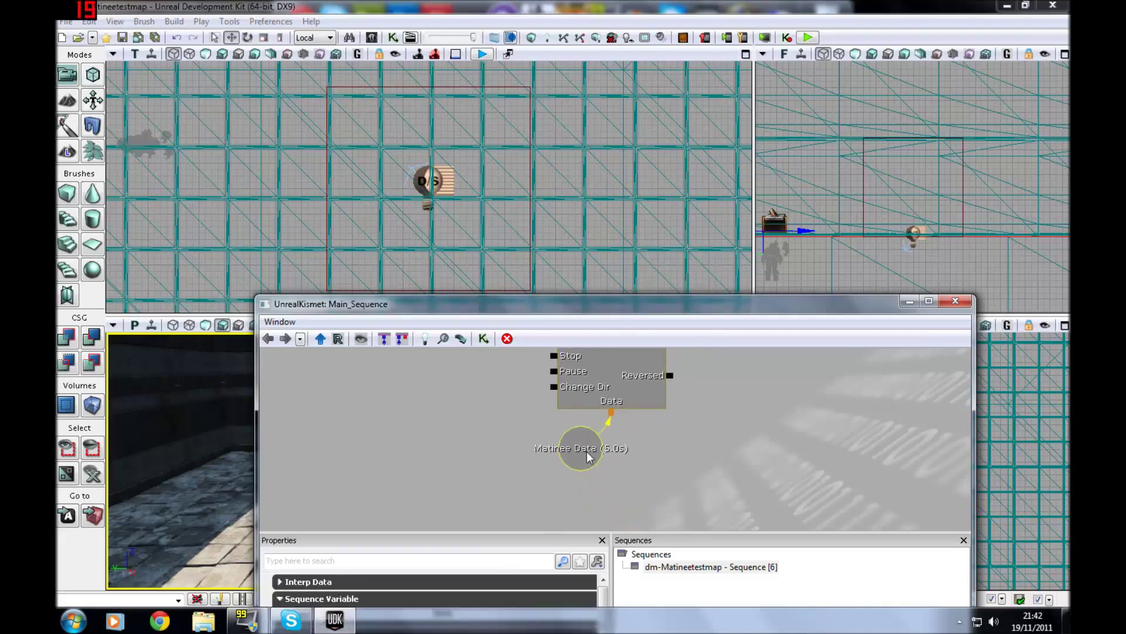
Add a Level Loaded event beside the new Matinee and link its Loaded and Visible output to Play.
{"action": "left_click_drag", "start_coordinate": [400, 457], "coordinate": [494, 495]}
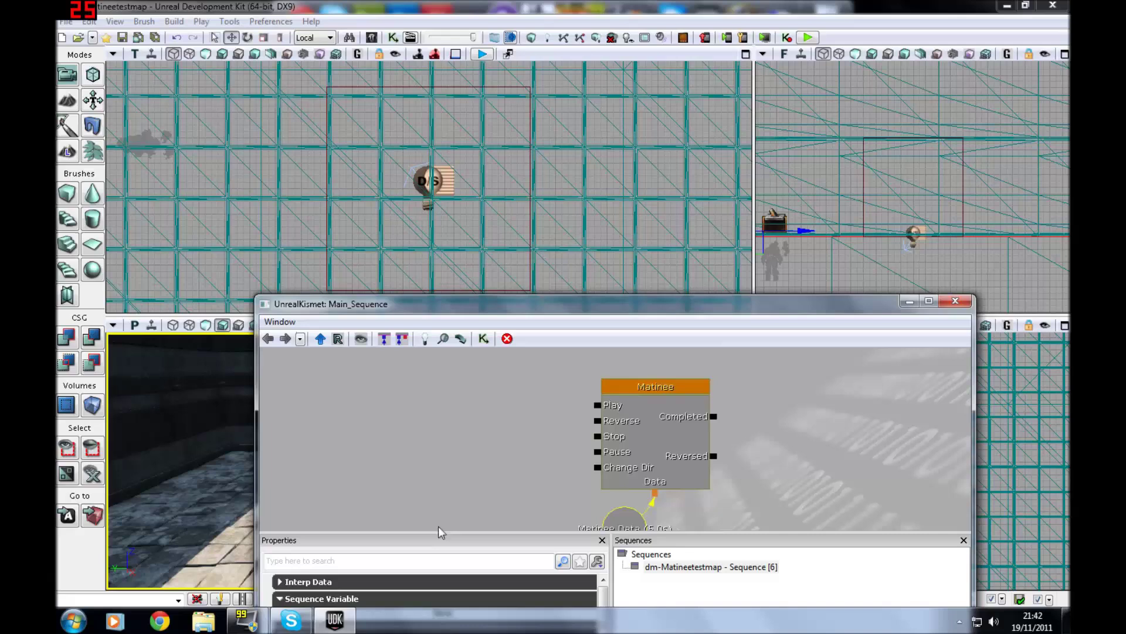
{"action": "right_click", "coordinate": [465, 434]}
{"action": "mouse_move", "coordinate": [526, 298]}
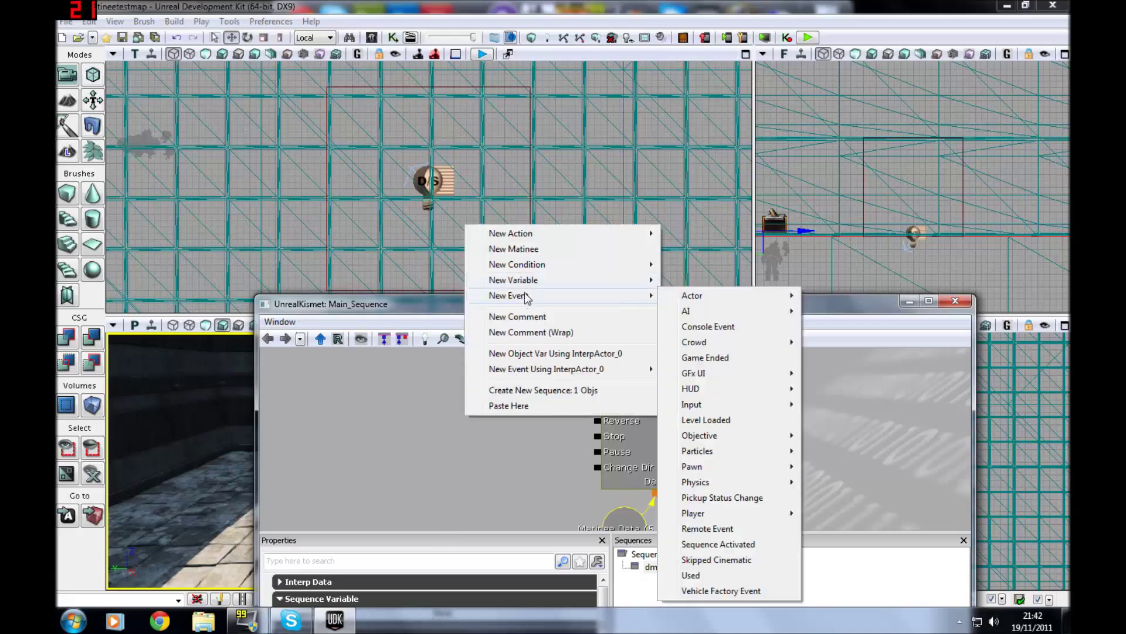
{"action": "left_click", "coordinate": [725, 420]}
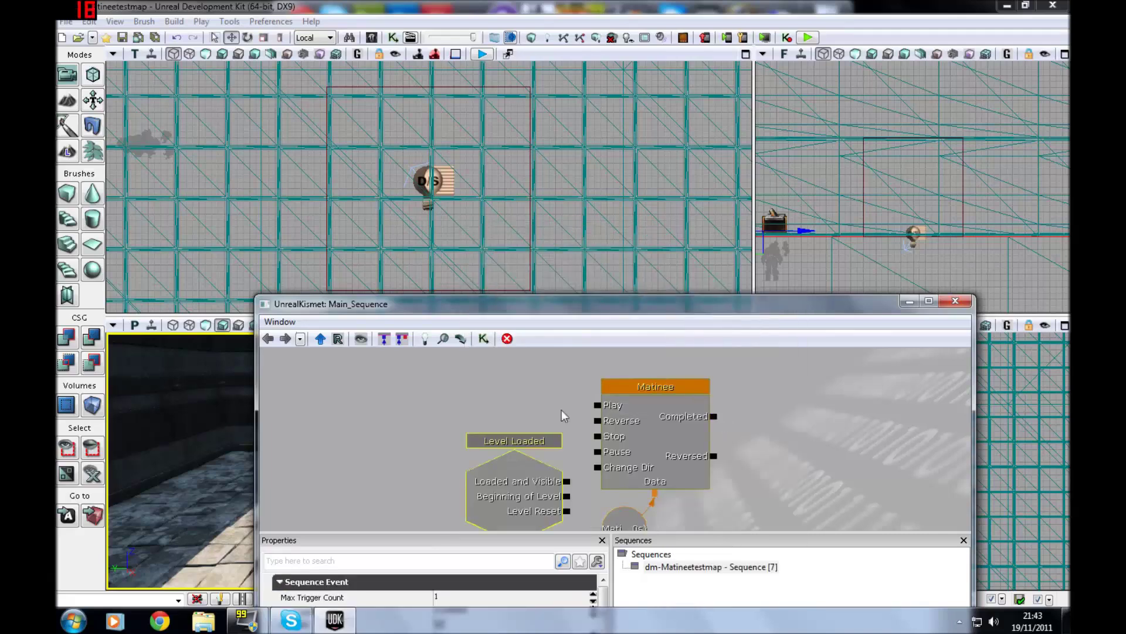
{"action": "left_click_drag", "start_coordinate": [524, 449], "coordinate": [515, 413], "text": "ctrl"}
{"action": "left_click_drag", "start_coordinate": [482, 469], "coordinate": [516, 467]}
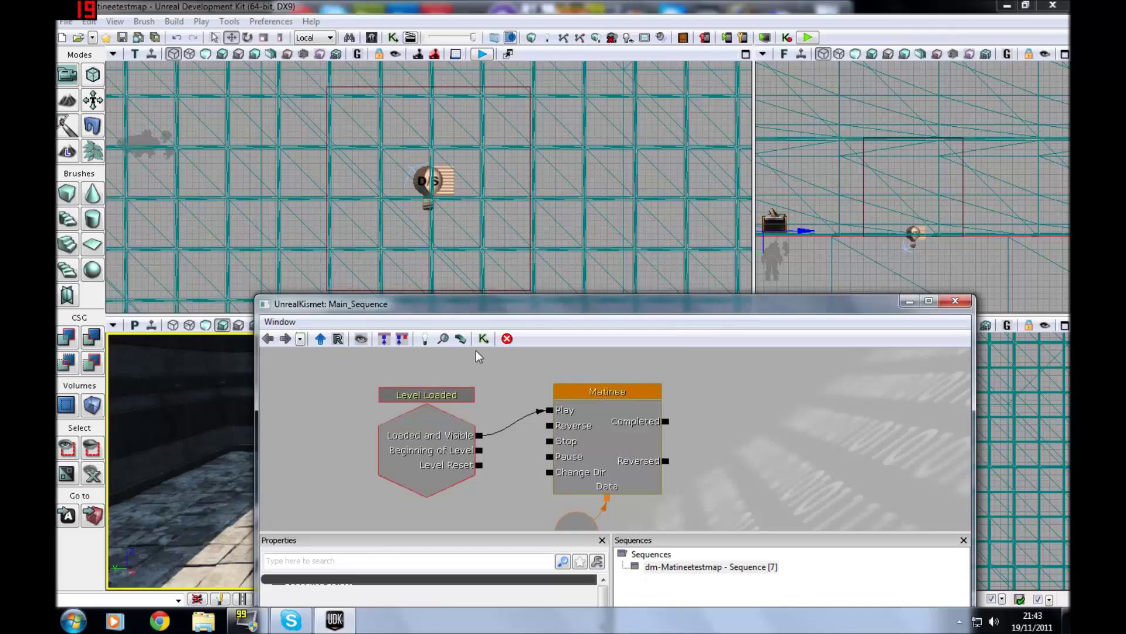
Move the Kismet window aside, open the Content Browser, filter it to Skeletal Meshes, and clear the search text.
{"action": "left_click_drag", "start_coordinate": [451, 304], "coordinate": [720, 225]}
{"action": "left_click_drag", "start_coordinate": [469, 398], "coordinate": [481, 440]}
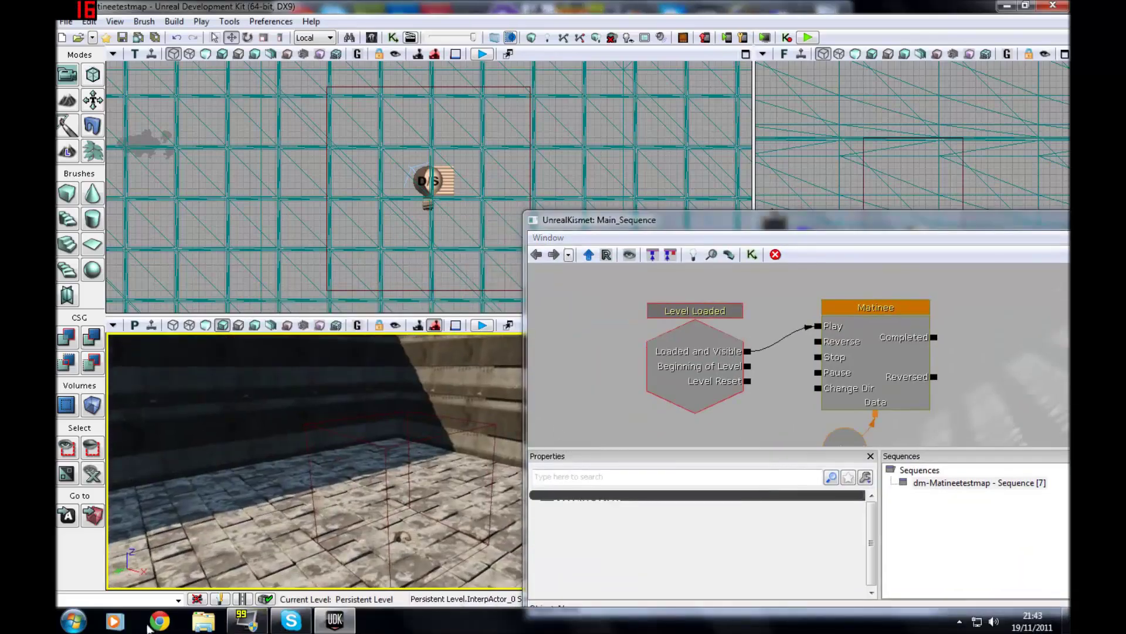
{"action": "left_click", "coordinate": [371, 37]}
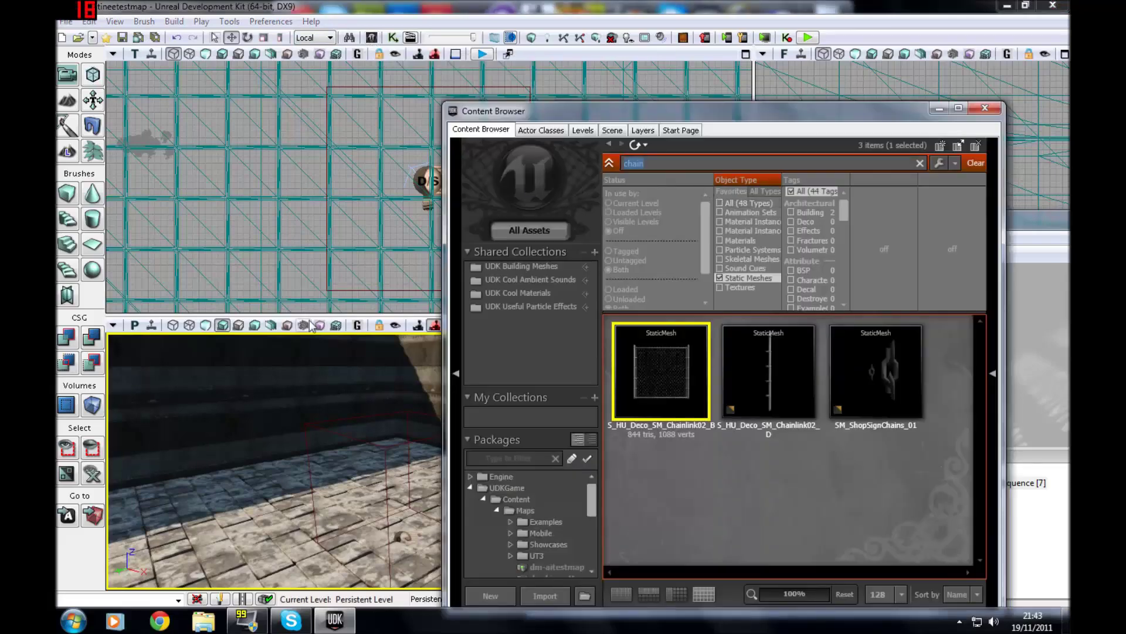
{"action": "left_click", "coordinate": [743, 258]}
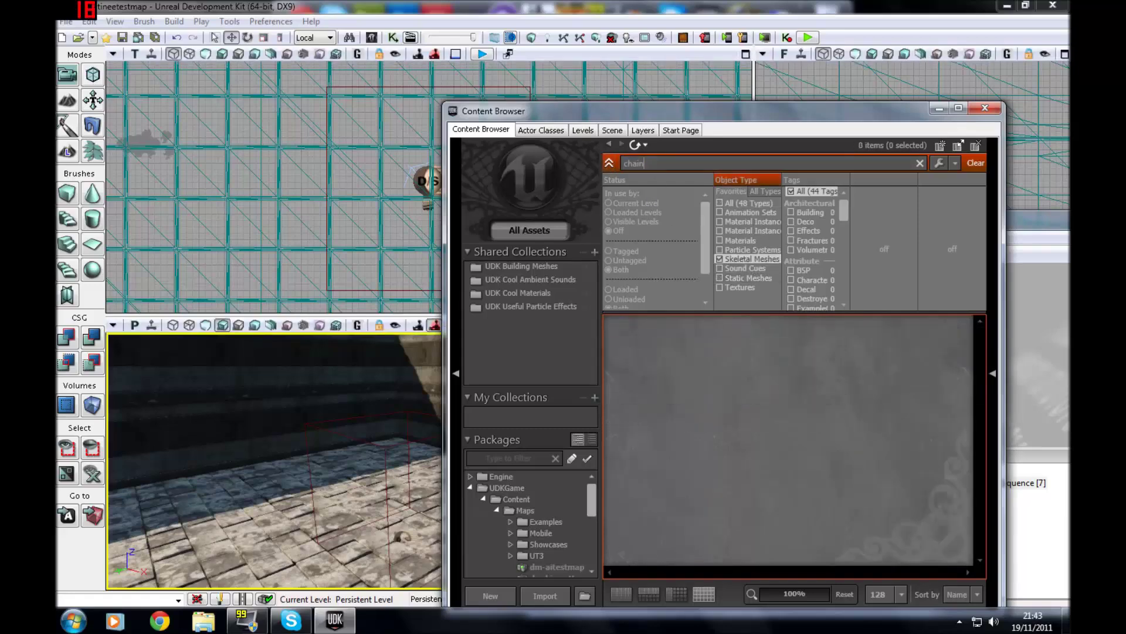
{"action": "key", "text": "BackSpace"}
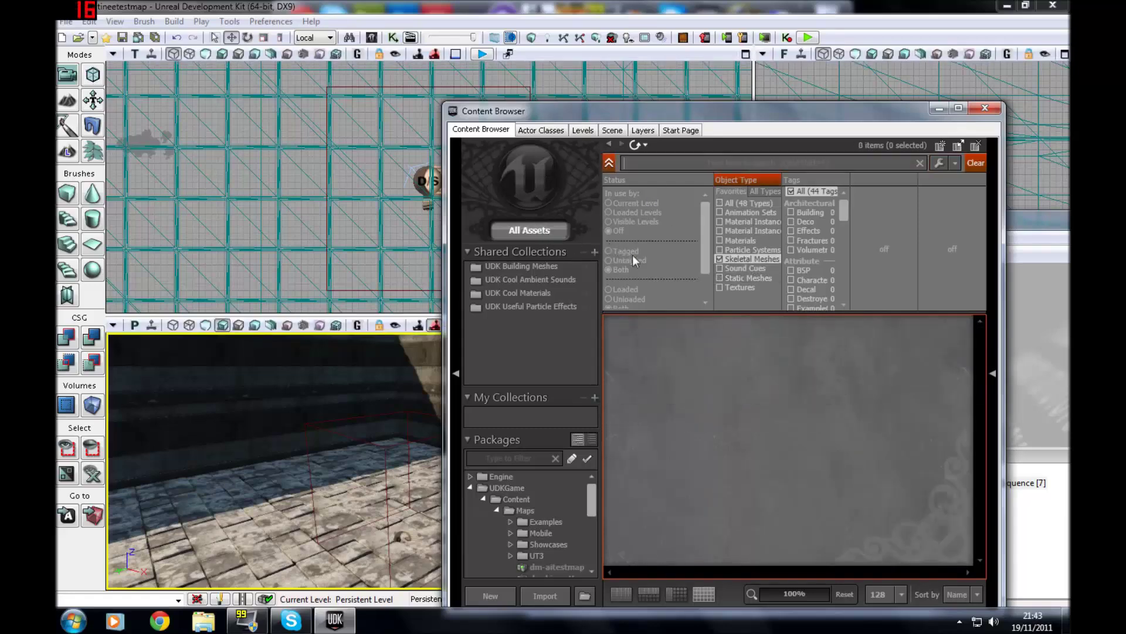
Find the SK_CH_LIAM_Cathode skeletal mesh and place it on the open stone floor in the perspective viewport.
{"action": "left_click", "coordinate": [785, 510]}
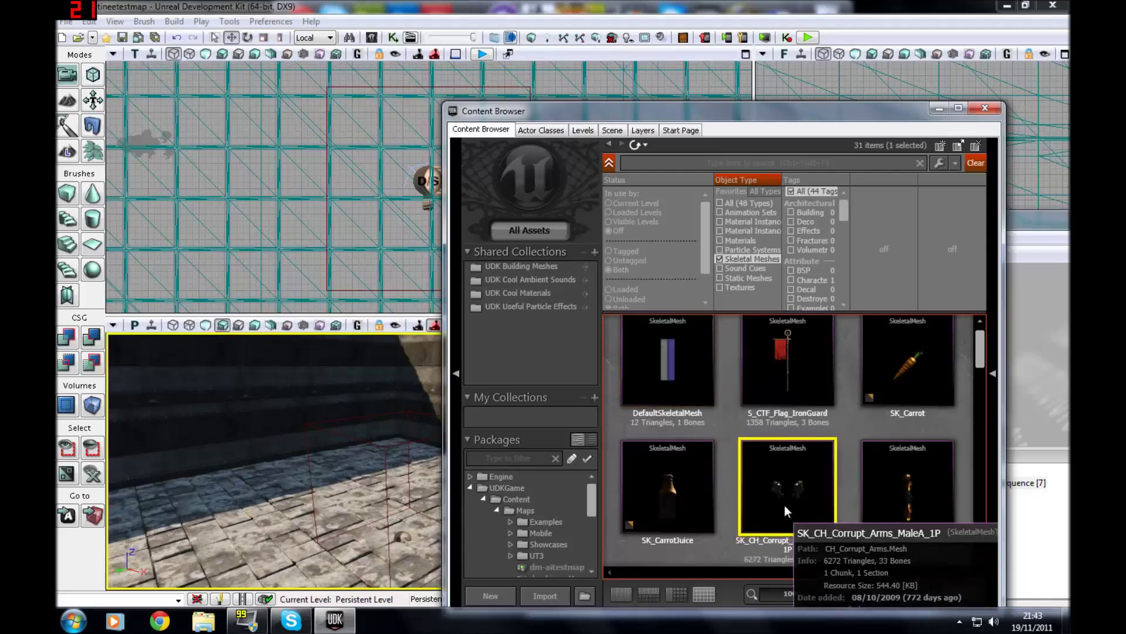
{"action": "scroll", "coordinate": [784, 505], "scroll_direction": "down", "scroll_amount": 5}
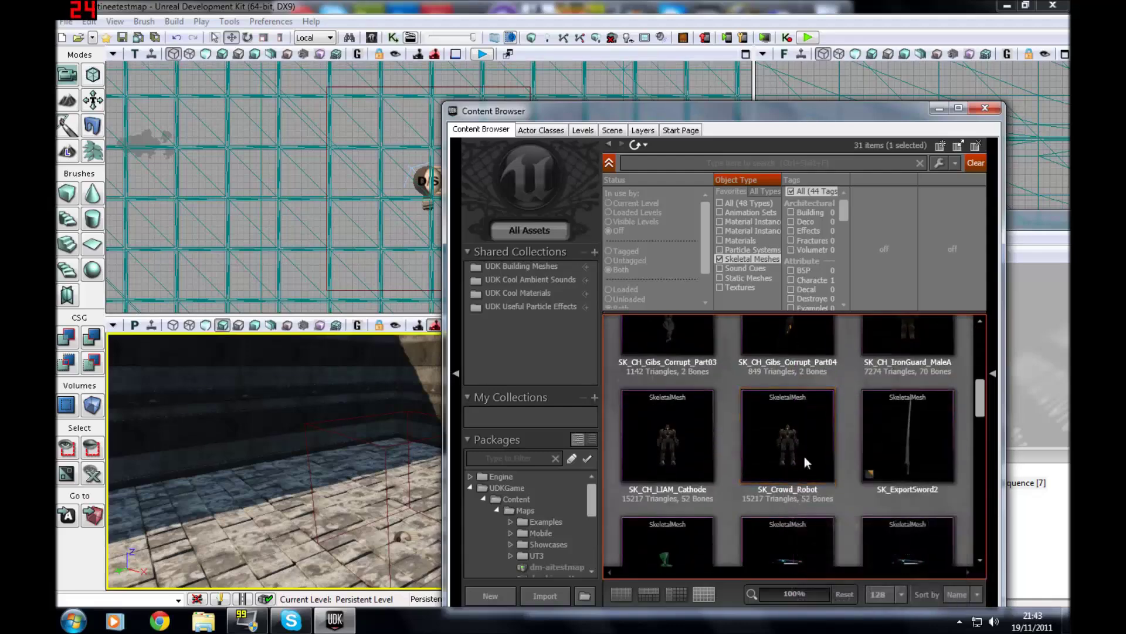
{"action": "left_click", "coordinate": [783, 441]}
{"action": "left_click", "coordinate": [706, 460]}
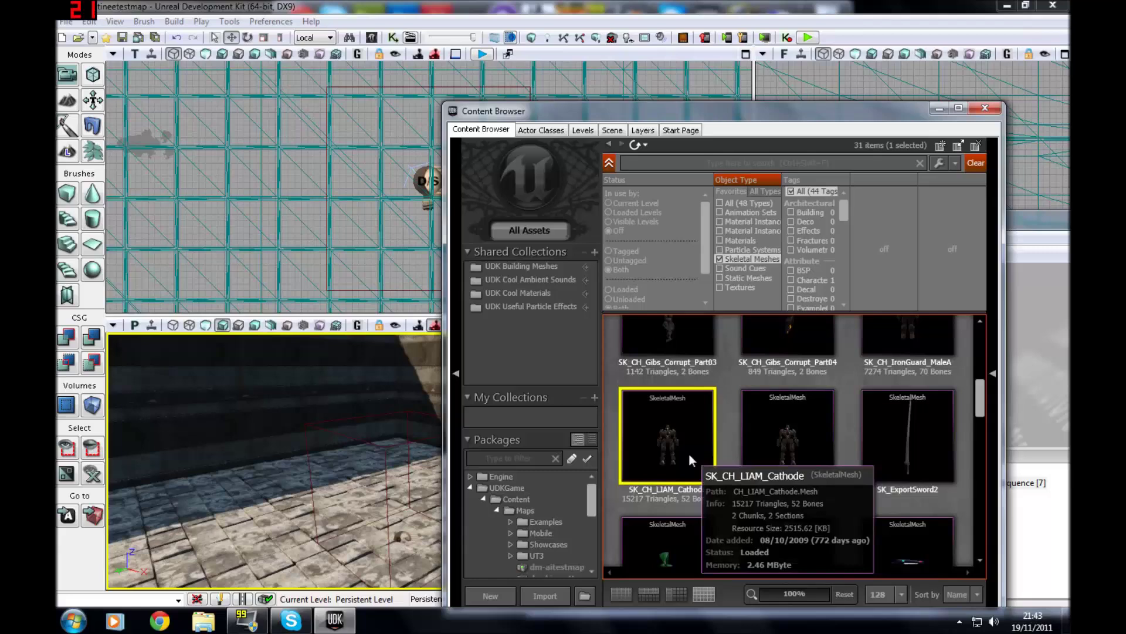
{"action": "left_click_drag", "start_coordinate": [689, 460], "coordinate": [223, 434]}
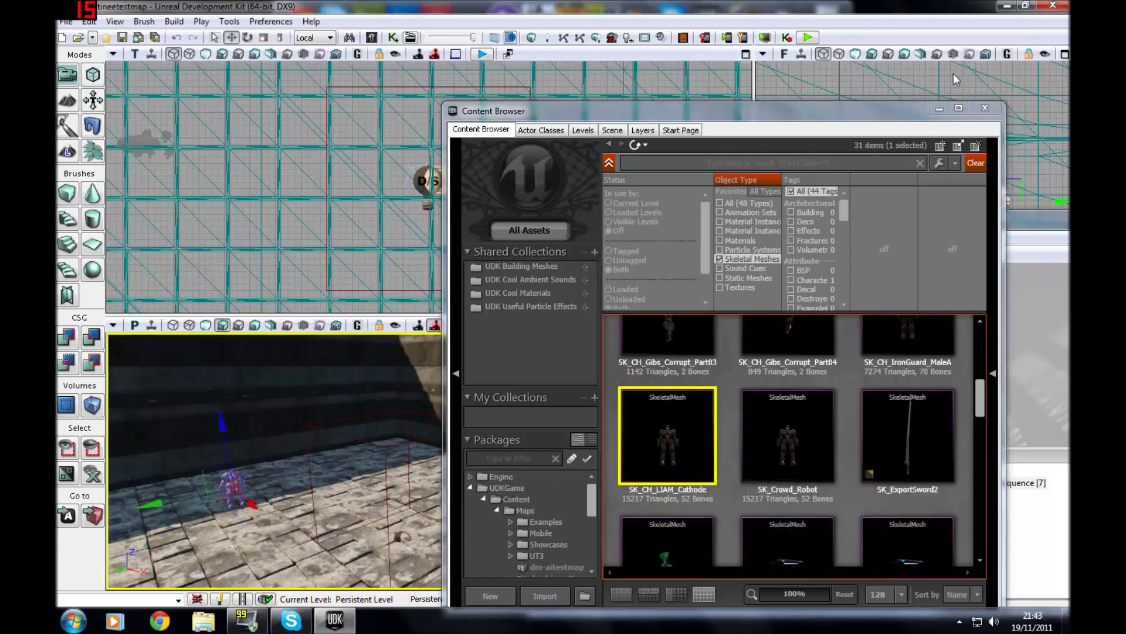
Hide the Content Browser and uniformly scale up the robot skeletal mesh on the stone floor.
{"action": "left_click", "coordinate": [939, 109]}
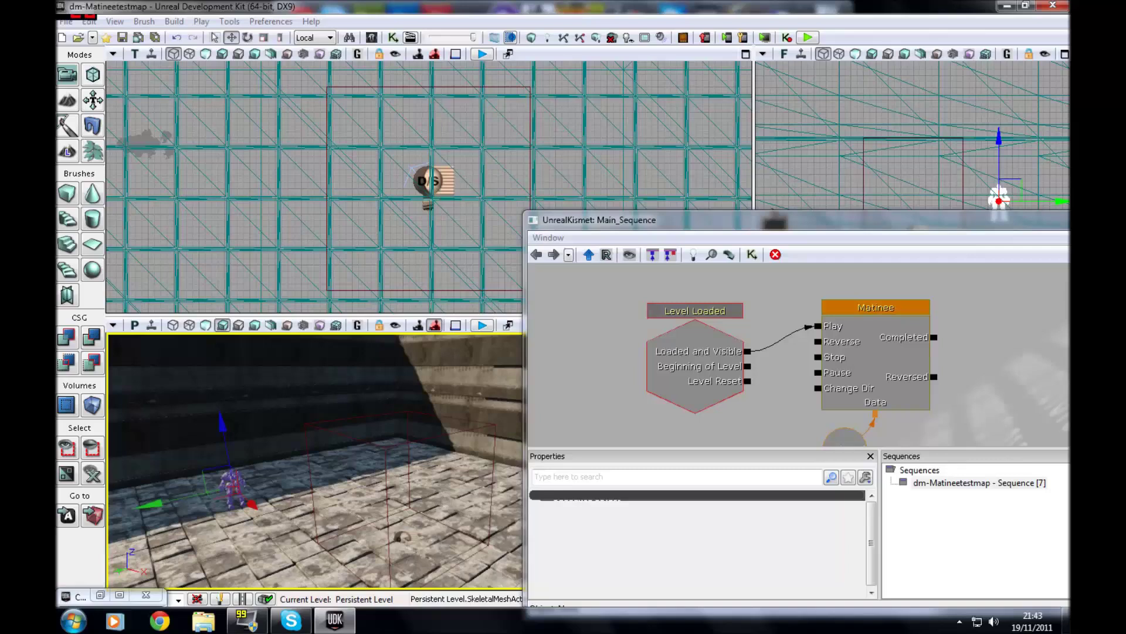
{"action": "left_click", "coordinate": [264, 37]}
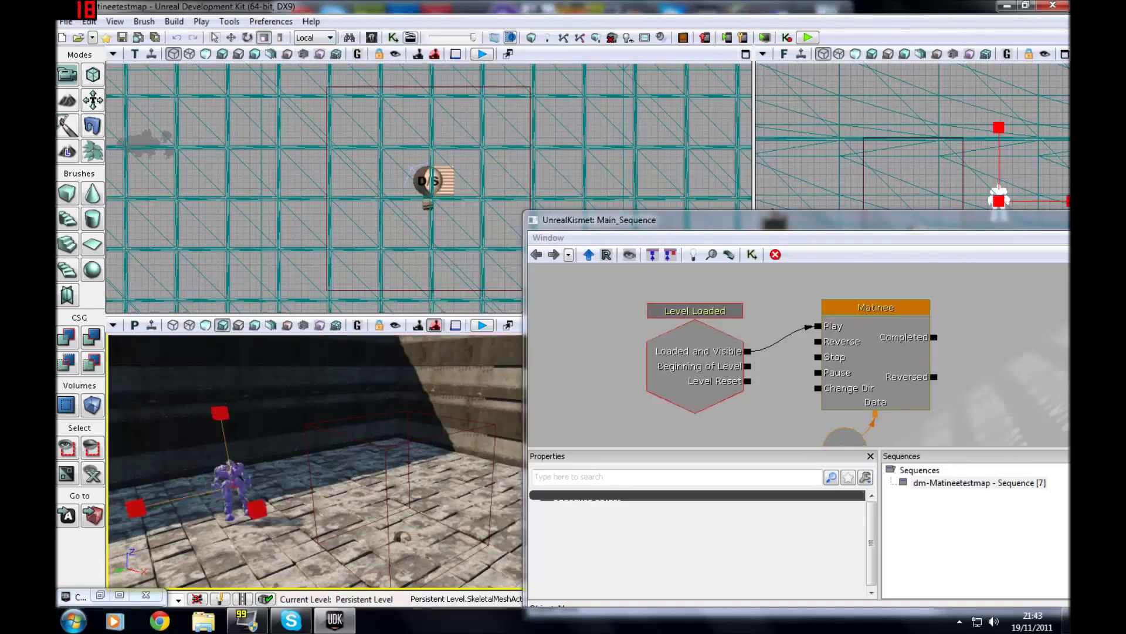
{"action": "mouse_move", "coordinate": [220, 412]}
{"action": "left_mouse_down"}
{"action": "mouse_move", "coordinate": [220, 384]}
{"action": "mouse_move", "coordinate": [221, 405]}
{"action": "left_mouse_up"}
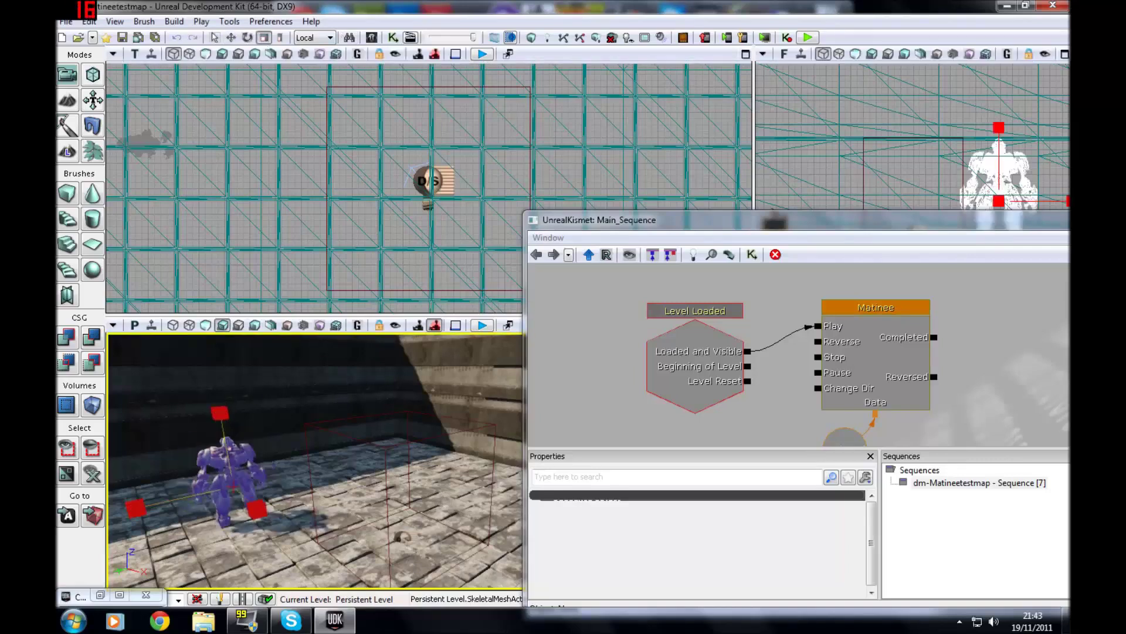
Raise the enlarged robot mesh vertically so its feet stand on the stone floor.
{"action": "left_click", "coordinate": [230, 37]}
{"action": "scroll", "coordinate": [217, 418], "scroll_direction": "up", "scroll_amount": 4}
{"action": "left_click_drag", "start_coordinate": [217, 416], "coordinate": [215, 392]}
{"action": "right_click_drag", "start_coordinate": [216, 392], "coordinate": [194, 406]}
{"action": "key", "text": "w"}
{"action": "key", "text": "s"}
{"action": "key", "text": "w"}
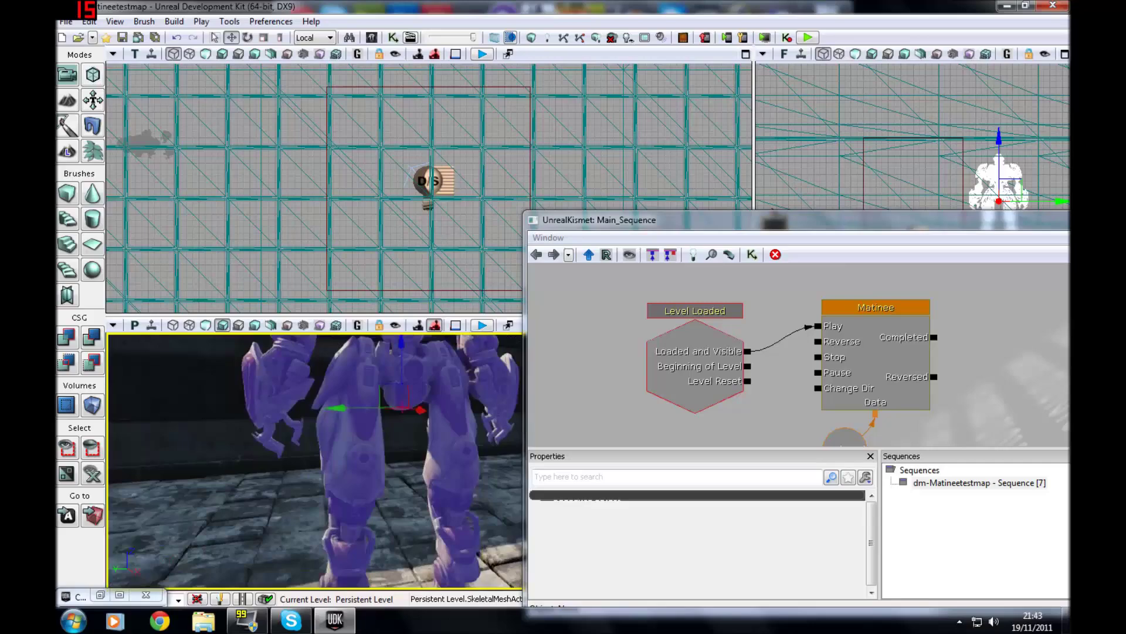
{"action": "mouse_move", "coordinate": [200, 373]}
{"action": "left_mouse_down"}
{"action": "mouse_move", "coordinate": [200, 405]}
{"action": "mouse_move", "coordinate": [214, 404]}
{"action": "mouse_move", "coordinate": [217, 387]}
{"action": "left_mouse_up"}
Open the Matinee linked to the Level Loaded event for editing, with its window clear of the Kismet graph.
{"action": "left_click_drag", "start_coordinate": [715, 424], "coordinate": [607, 377]}
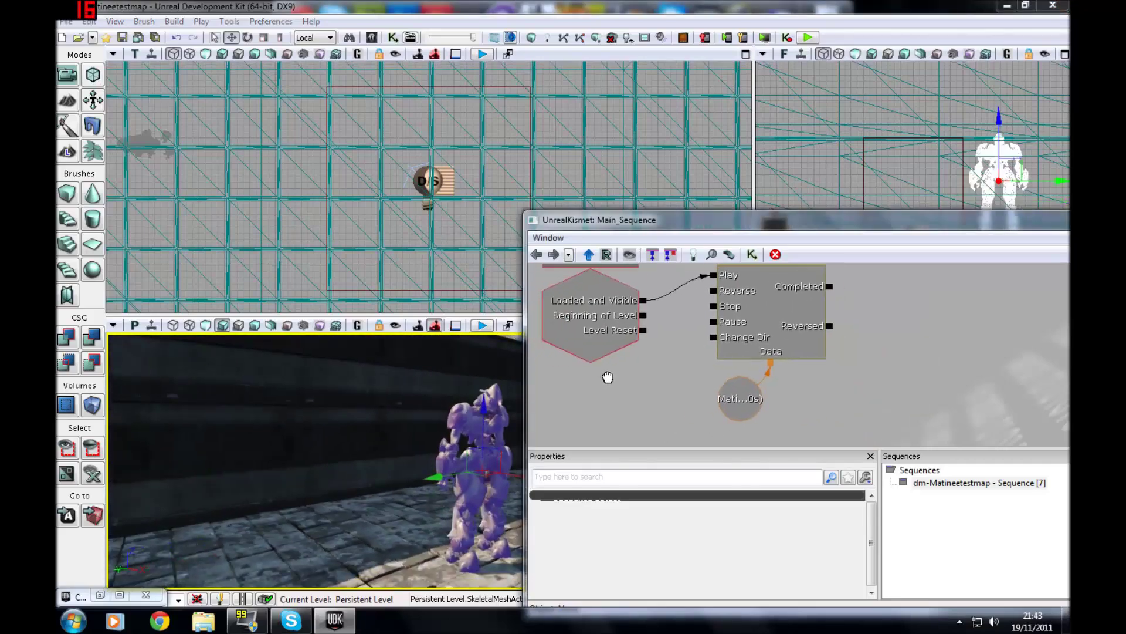
{"action": "left_click", "coordinate": [795, 274]}
{"action": "left_click_drag", "start_coordinate": [880, 319], "coordinate": [861, 364]}
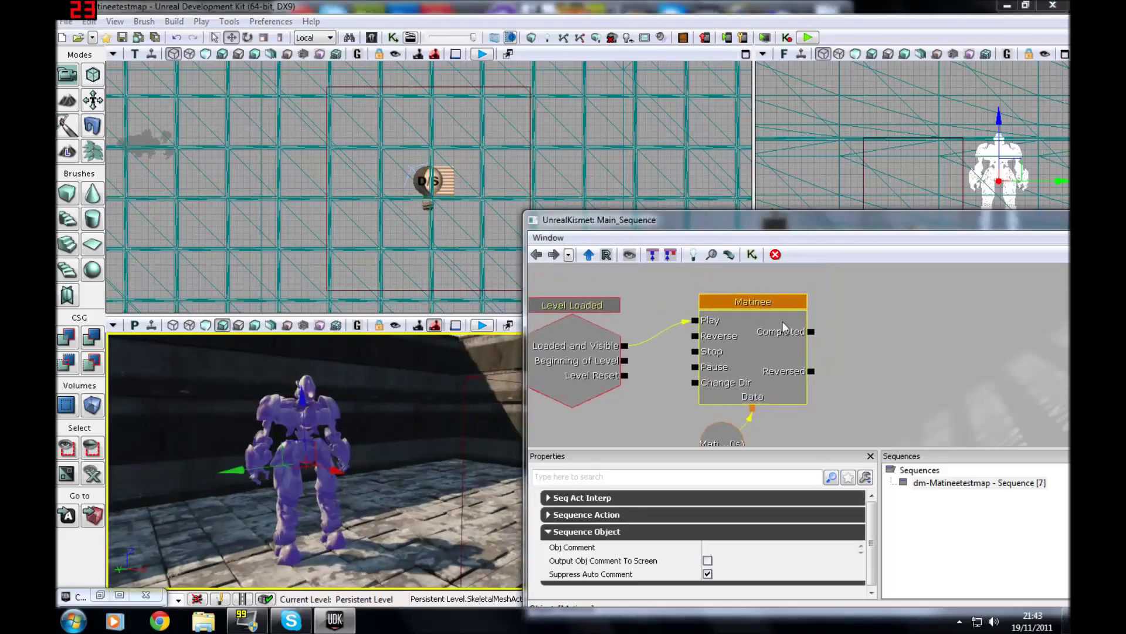
{"action": "double_click", "coordinate": [755, 307]}
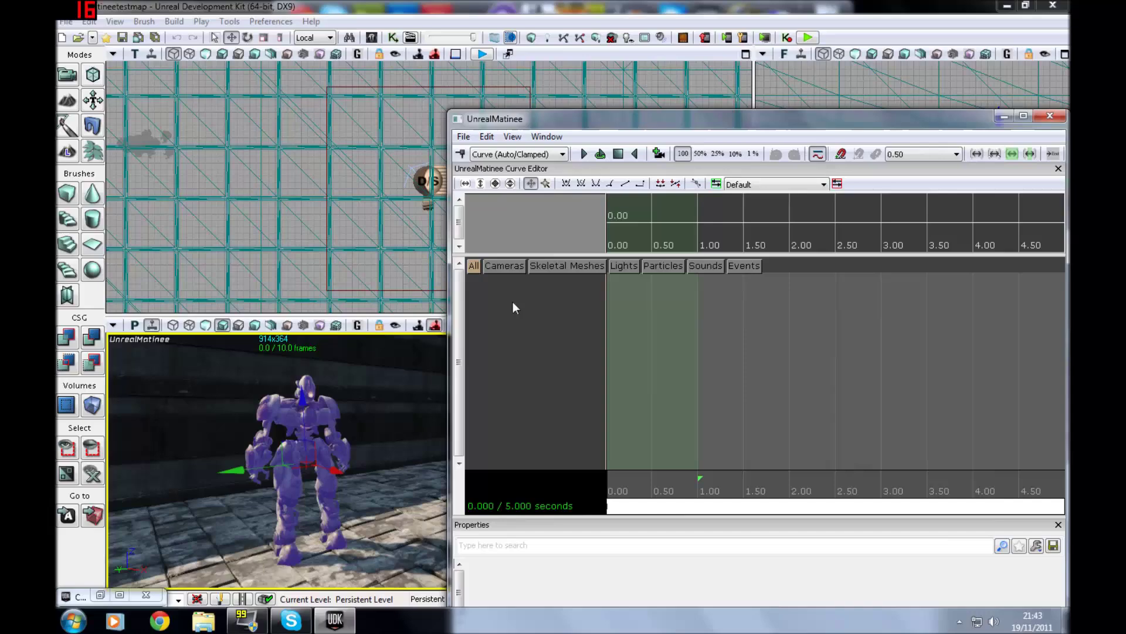
{"action": "left_click_drag", "start_coordinate": [697, 118], "coordinate": [546, 181]}
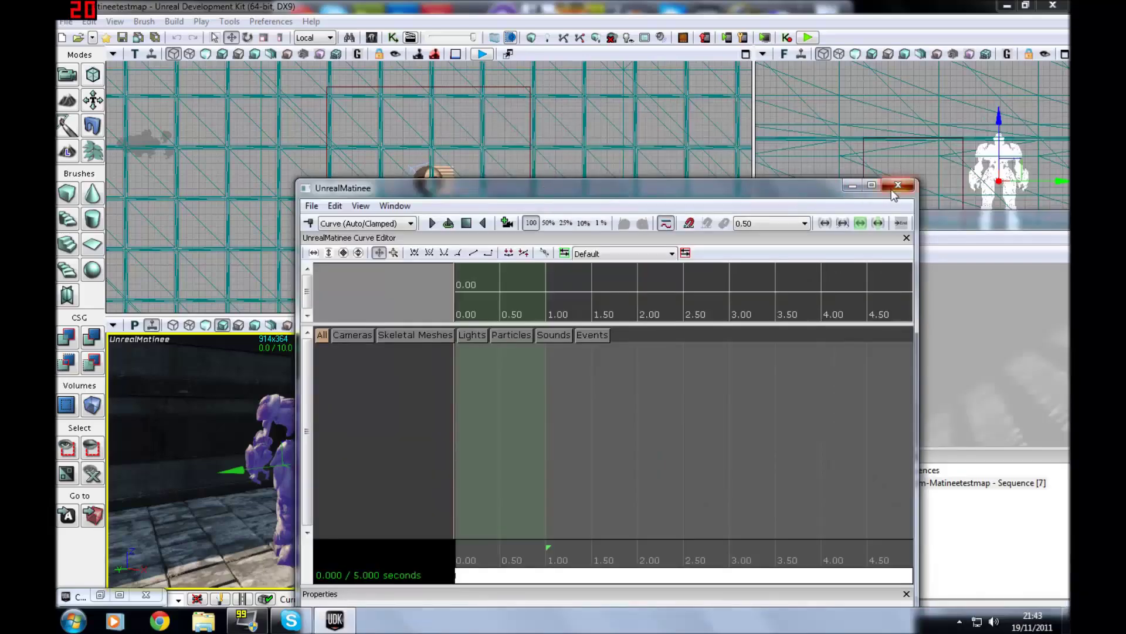
{"action": "left_click", "coordinate": [853, 178]}
{"action": "double_click", "coordinate": [746, 304]}
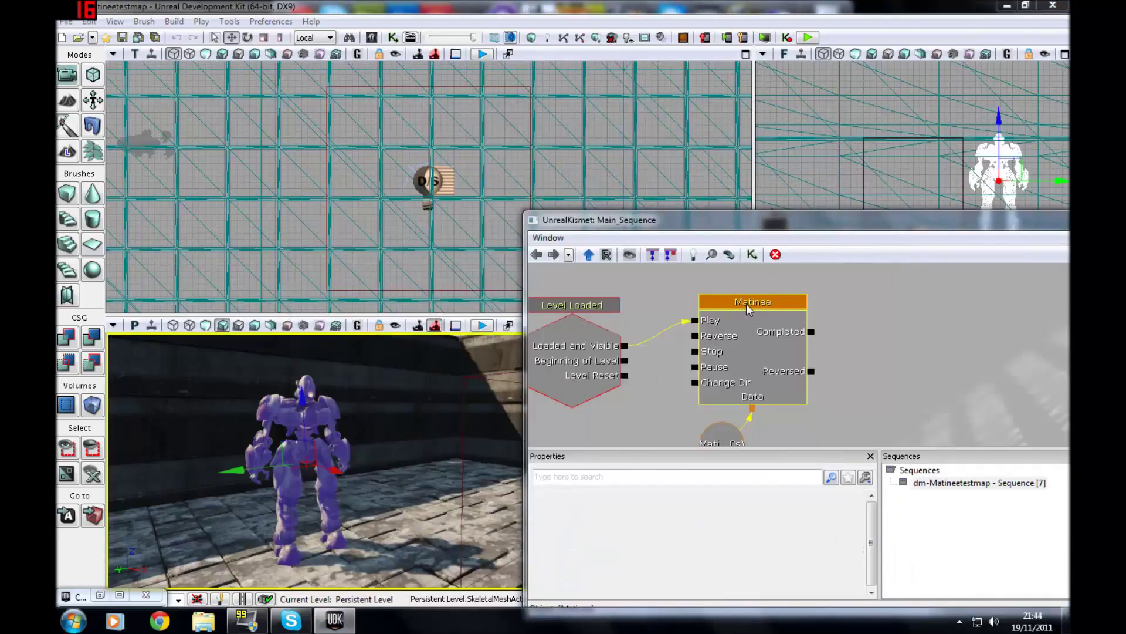
Add a new empty group named friendai to the Matinee for the selected robot mesh.
{"action": "right_click", "coordinate": [457, 383]}
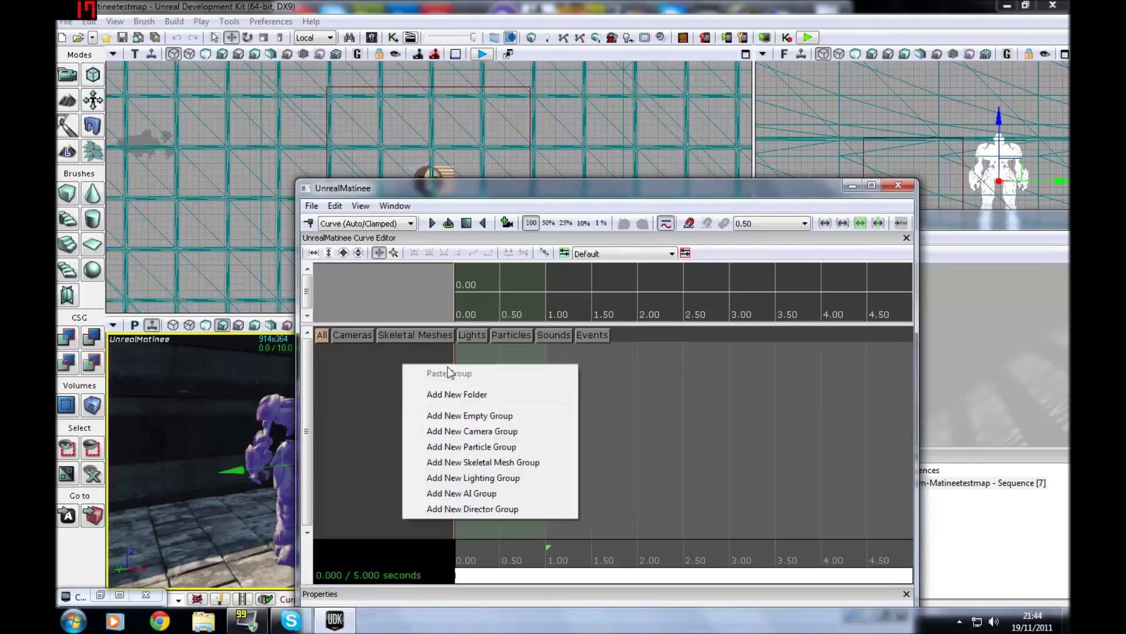
{"action": "left_click", "coordinate": [457, 414]}
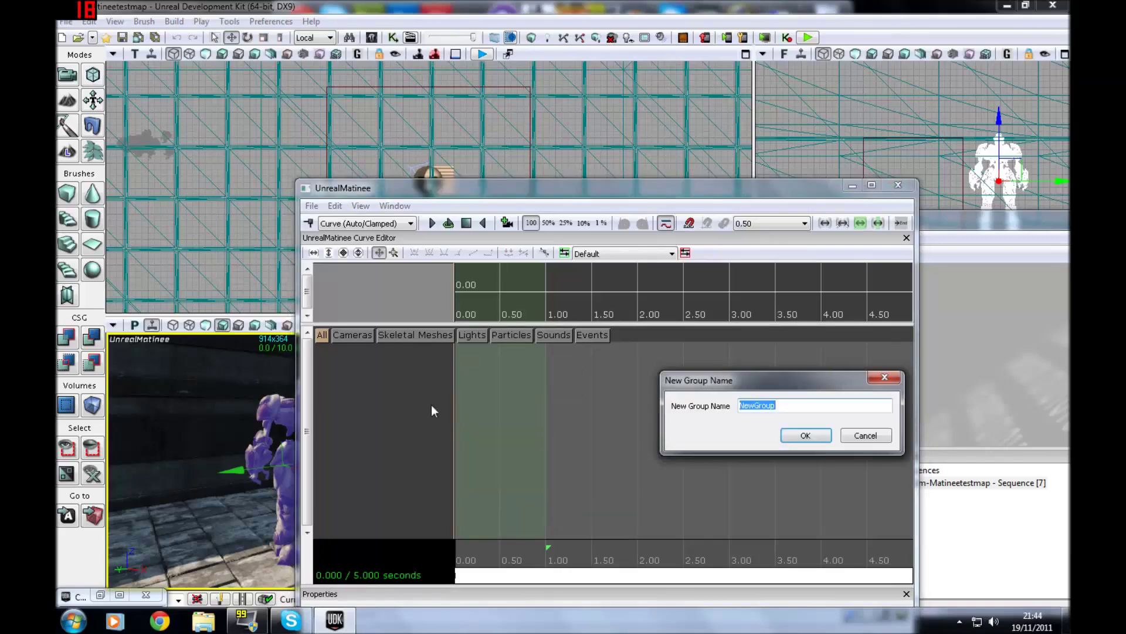
{"action": "type", "text": "friendai"}
{"action": "key", "text": "Return"}
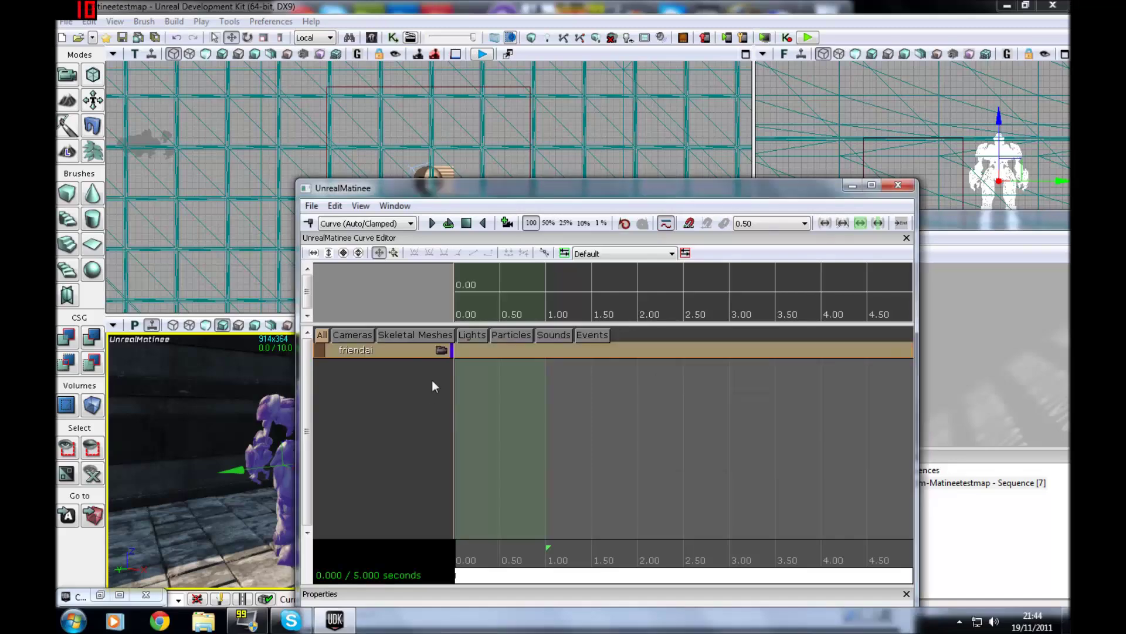
Place the Matinee window beside the robot and add one empty entry to the friendai group's Group Anim Sets.
{"action": "left_click_drag", "start_coordinate": [357, 189], "coordinate": [532, 96]}
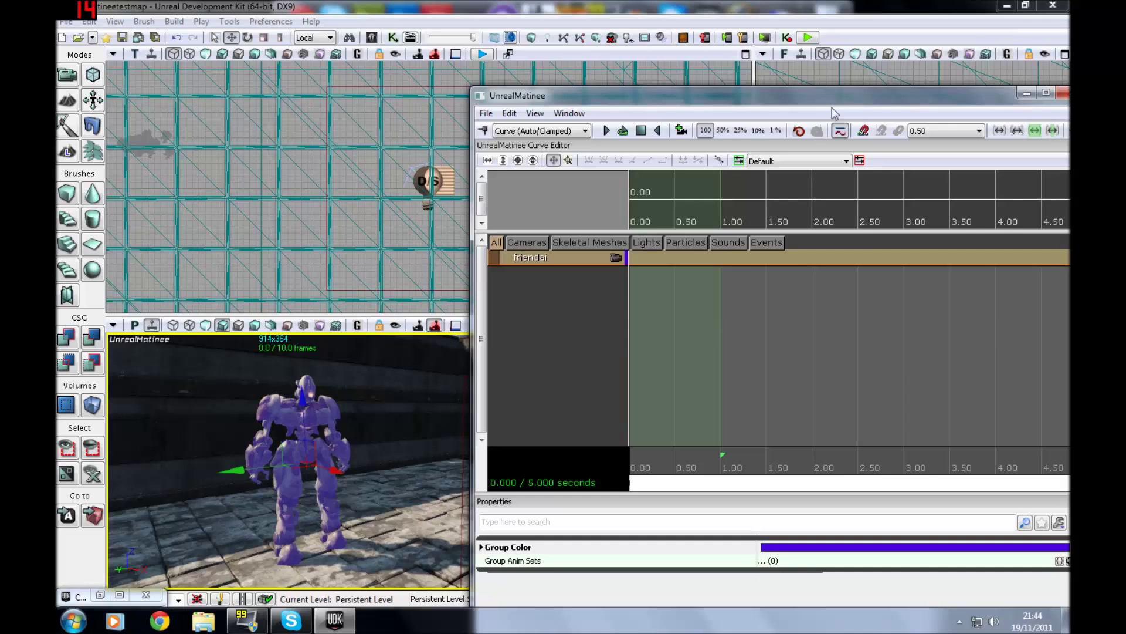
{"action": "left_click_drag", "start_coordinate": [770, 107], "coordinate": [722, 105]}
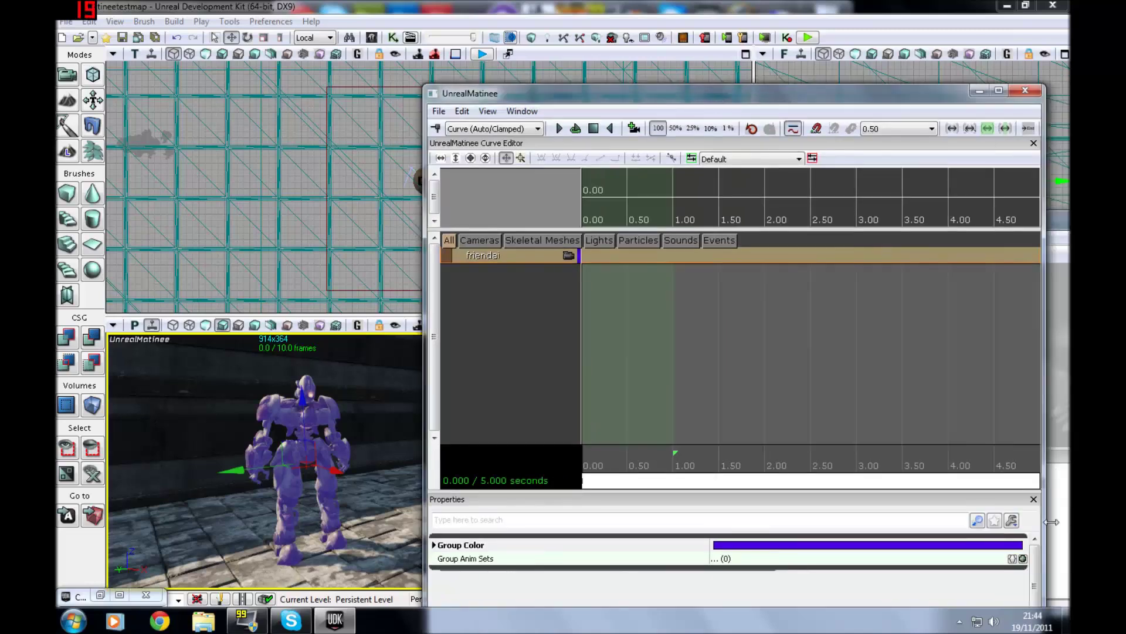
{"action": "left_click", "coordinate": [1021, 558]}
{"action": "left_click", "coordinate": [907, 572]}
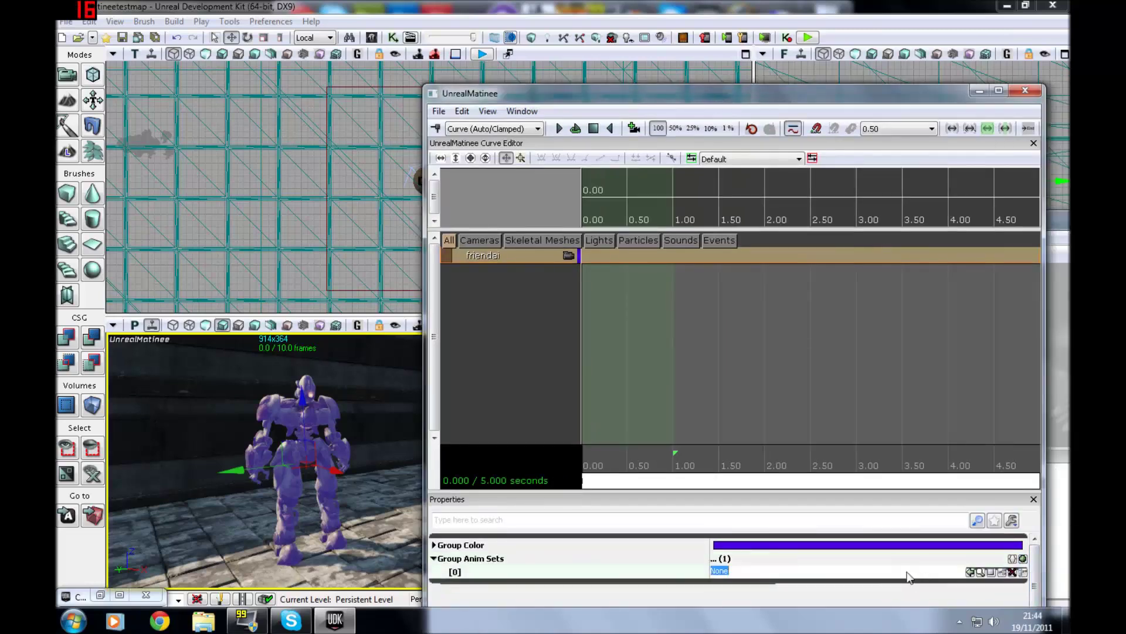
Reopen the Content Browser, filter it to Animation Sets only, and select the K_AnimHuman_BaseMale set.
{"action": "left_click", "coordinate": [100, 594]}
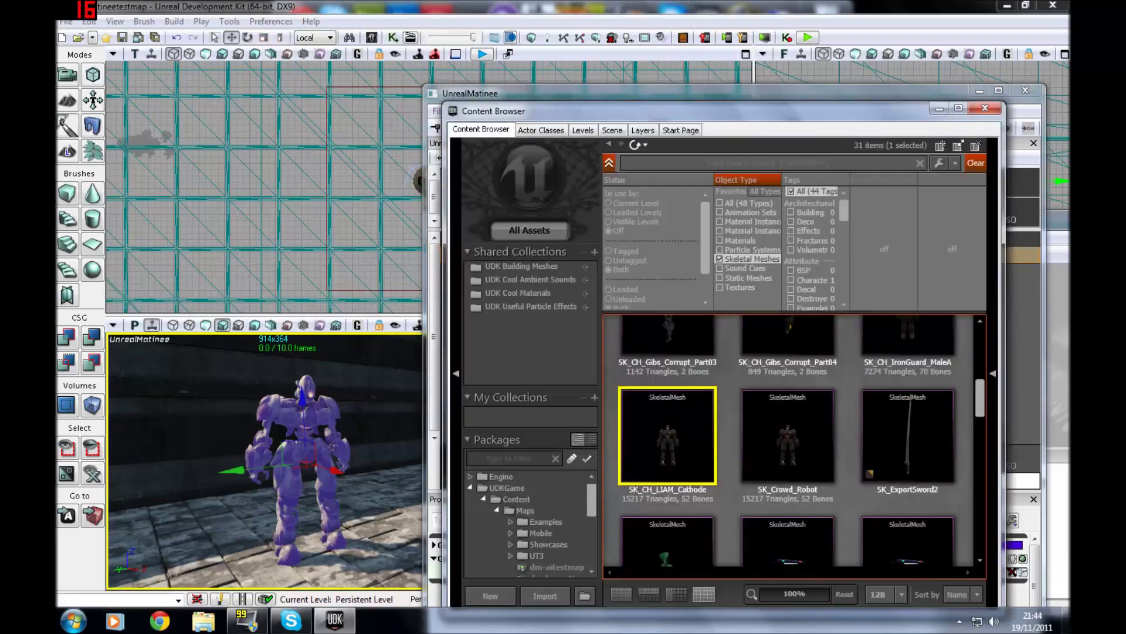
{"action": "left_click", "coordinate": [732, 259]}
{"action": "left_click", "coordinate": [745, 204]}
{"action": "left_click", "coordinate": [747, 211]}
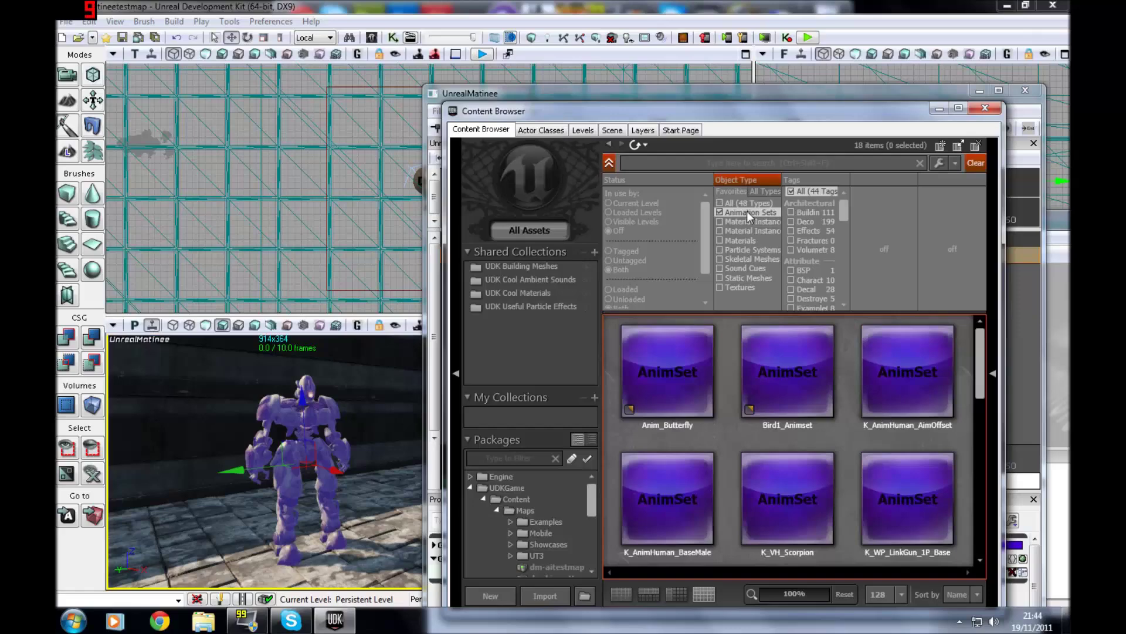
{"action": "left_click_drag", "start_coordinate": [981, 396], "coordinate": [979, 345]}
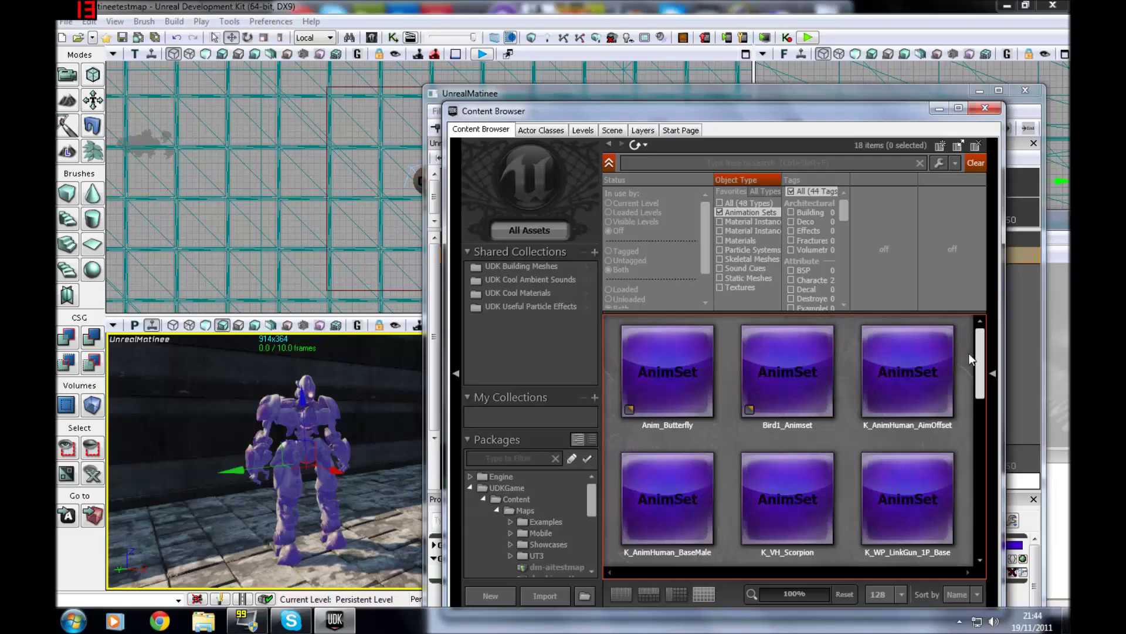
{"action": "scroll", "coordinate": [963, 378], "scroll_direction": "down", "scroll_amount": 3}
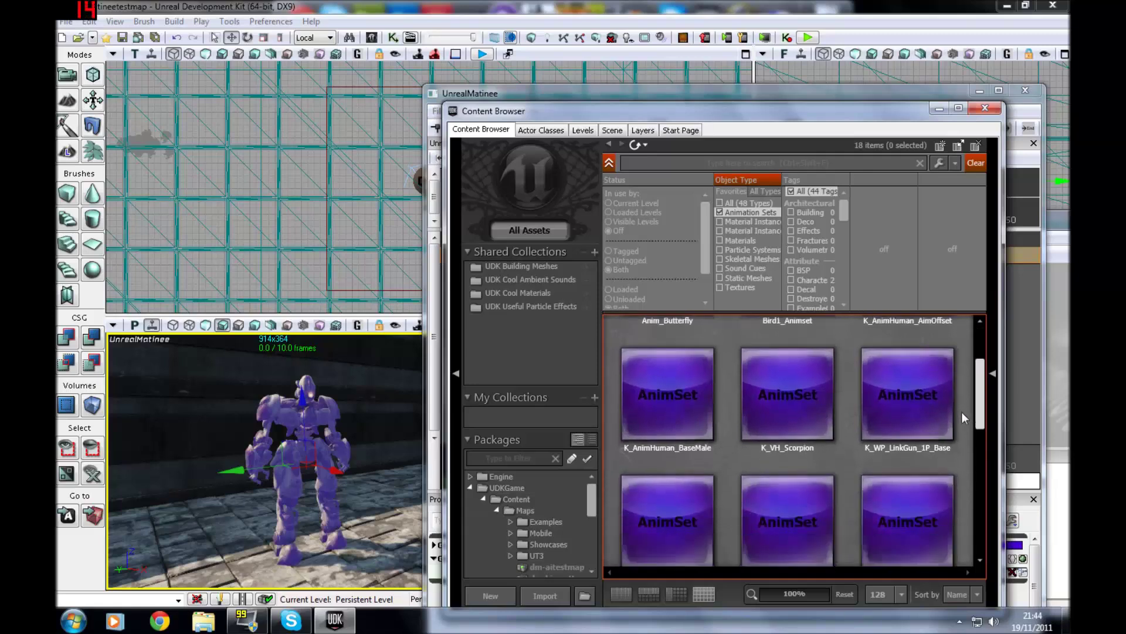
{"action": "left_click", "coordinate": [667, 431]}
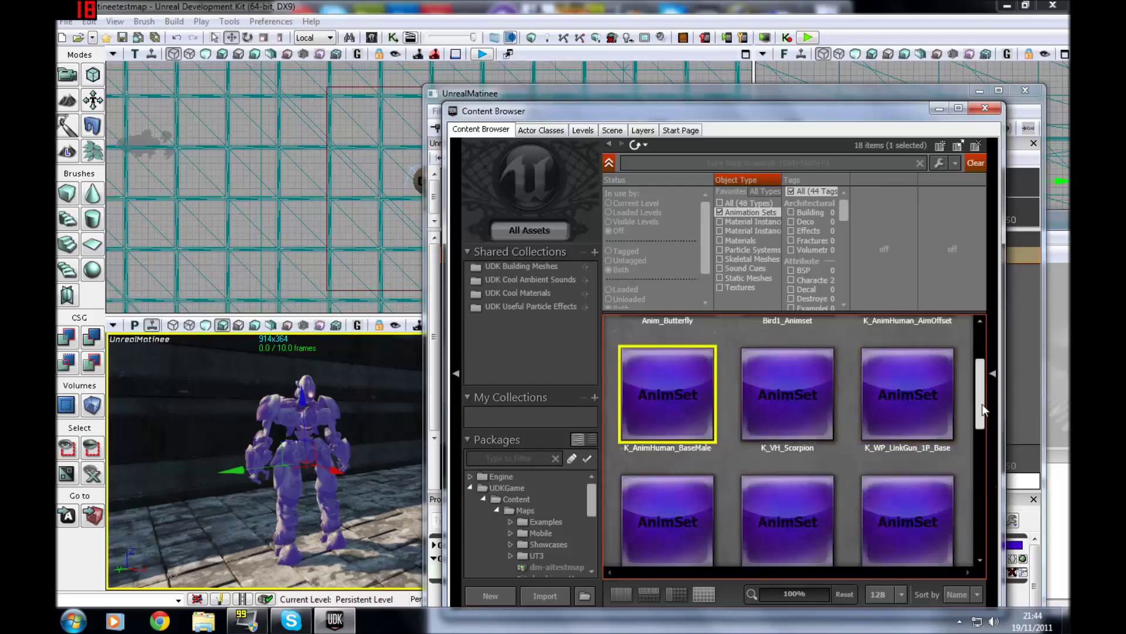
Assign K_AnimHuman_BaseMale to entry [0] of the friendai group's Group Anim Sets and hide the Content Browser.
{"action": "left_click_drag", "start_coordinate": [982, 403], "coordinate": [981, 430]}
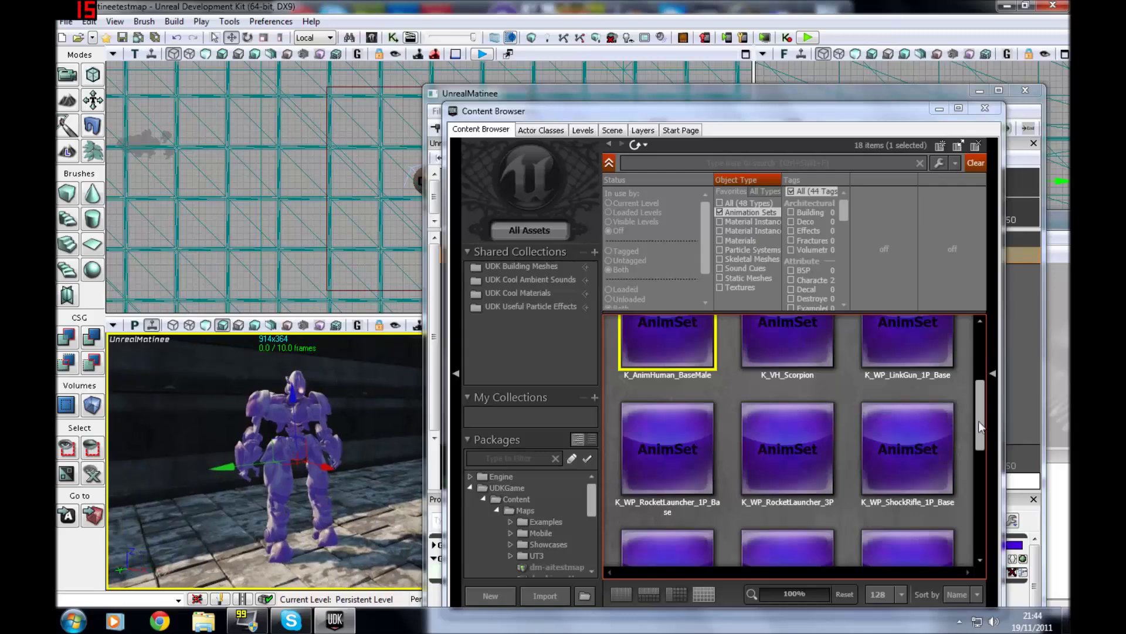
{"action": "left_click_drag", "start_coordinate": [978, 421], "coordinate": [962, 402]}
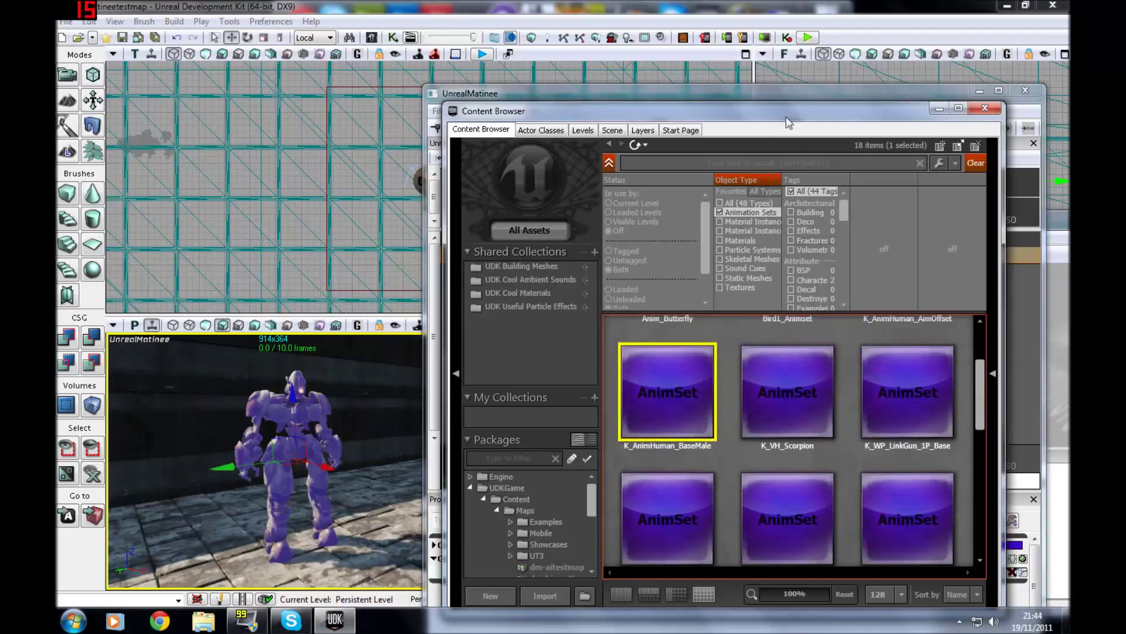
{"action": "left_click_drag", "start_coordinate": [788, 122], "coordinate": [543, 119]}
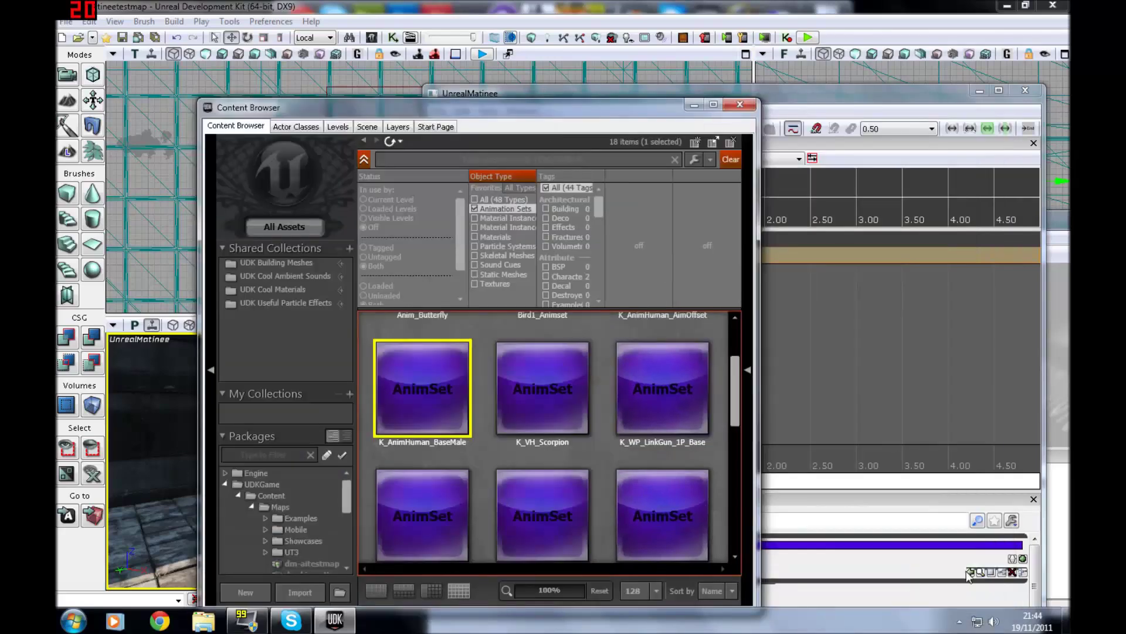
{"action": "left_click_drag", "start_coordinate": [469, 105], "coordinate": [314, 91]}
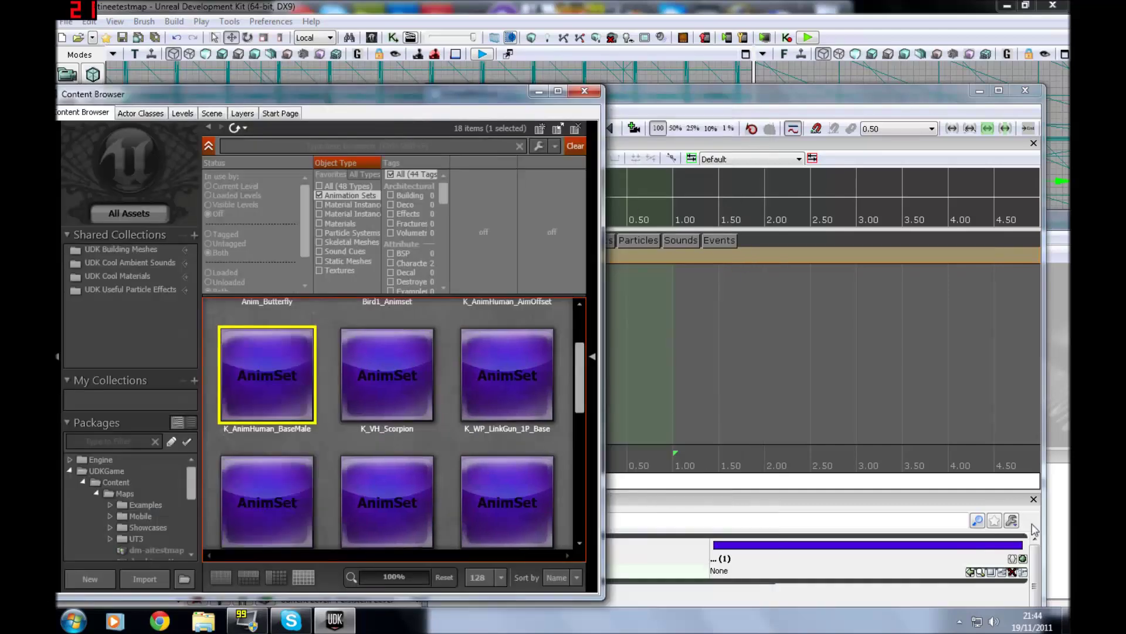
{"action": "left_click", "coordinate": [971, 573]}
{"action": "left_click", "coordinate": [384, 112]}
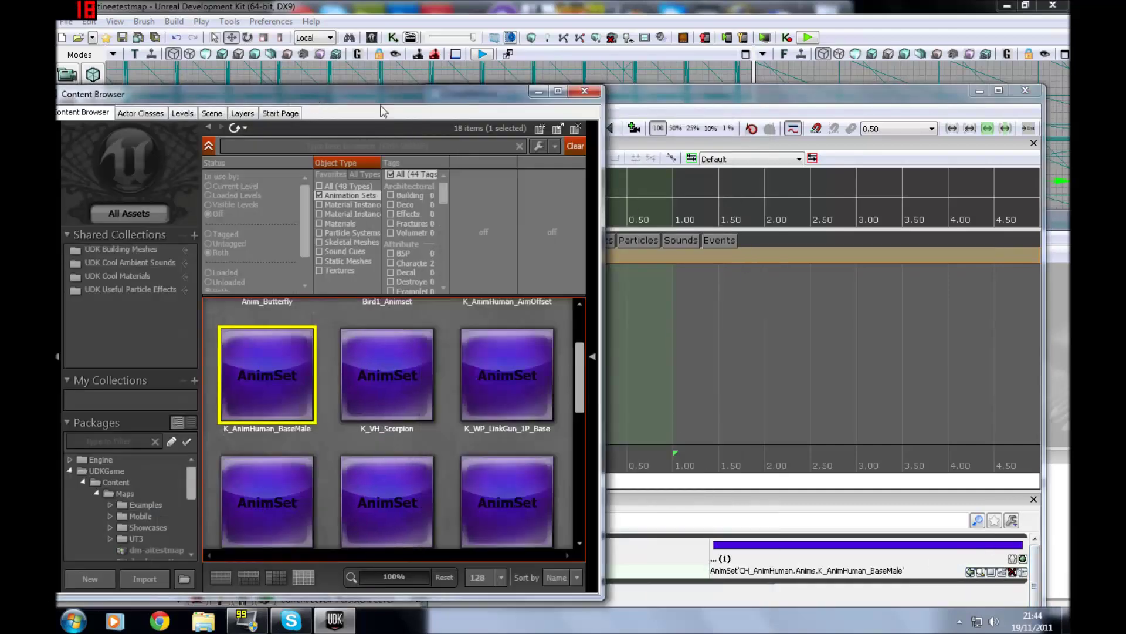
{"action": "left_click", "coordinate": [538, 91]}
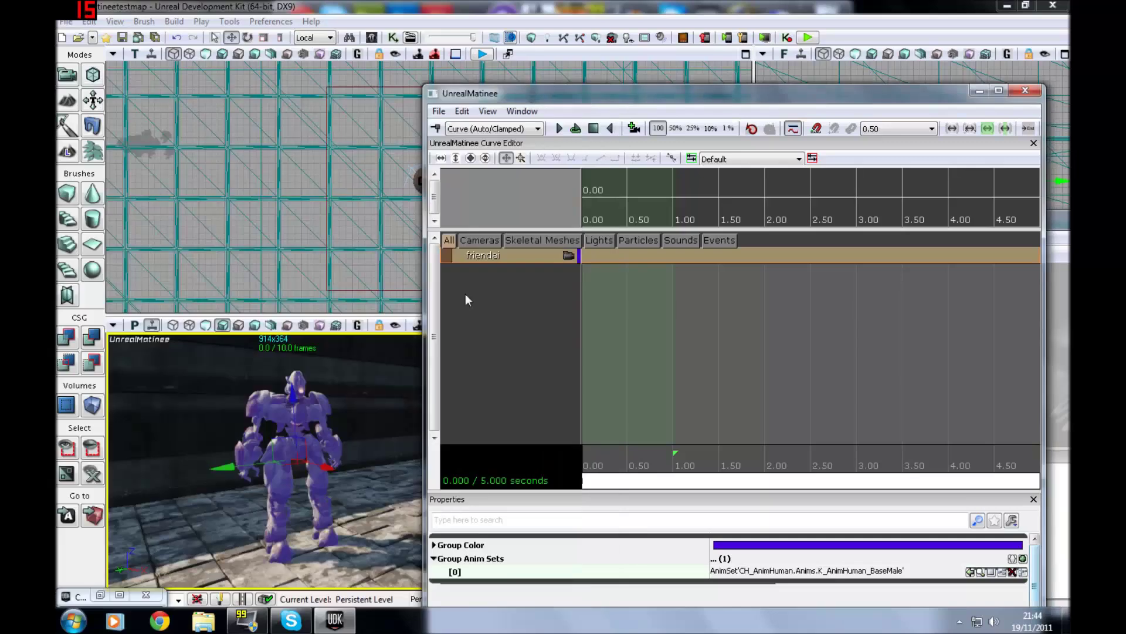
Add a new Anim Control track to the friendai group.
{"action": "right_click", "coordinate": [536, 332]}
{"action": "left_click", "coordinate": [481, 256]}
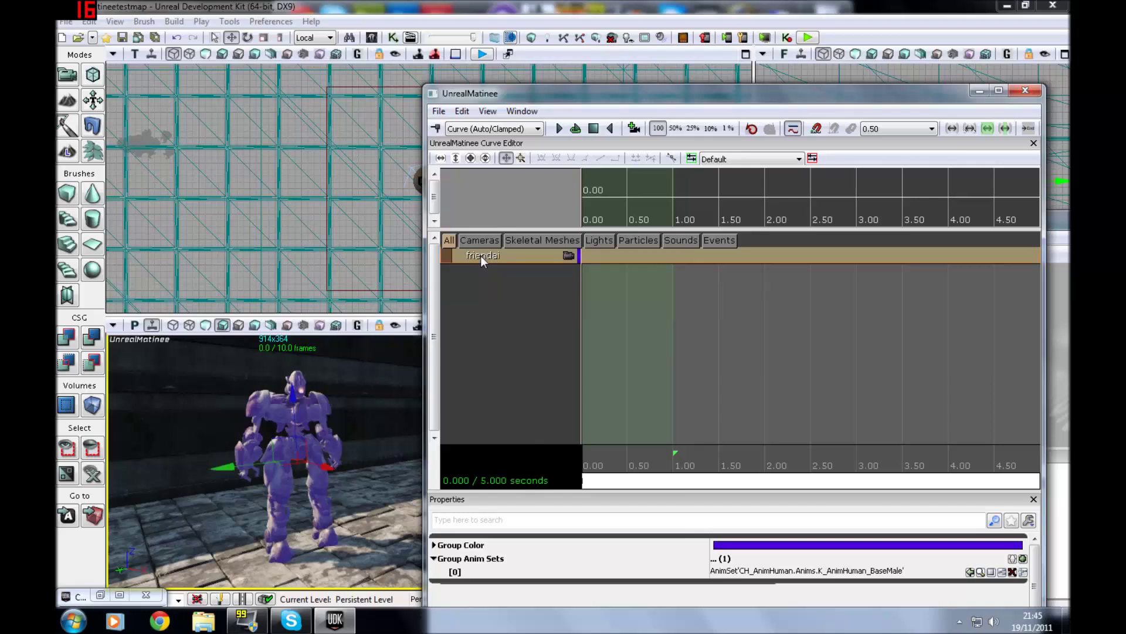
{"action": "right_click", "coordinate": [480, 257]}
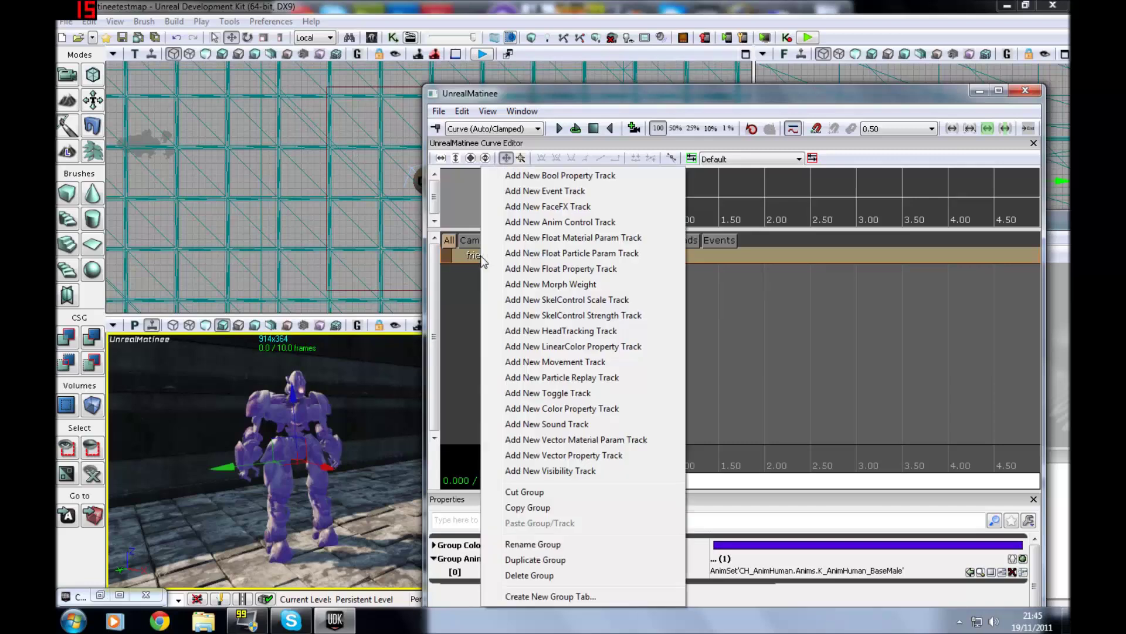
{"action": "left_click", "coordinate": [565, 225]}
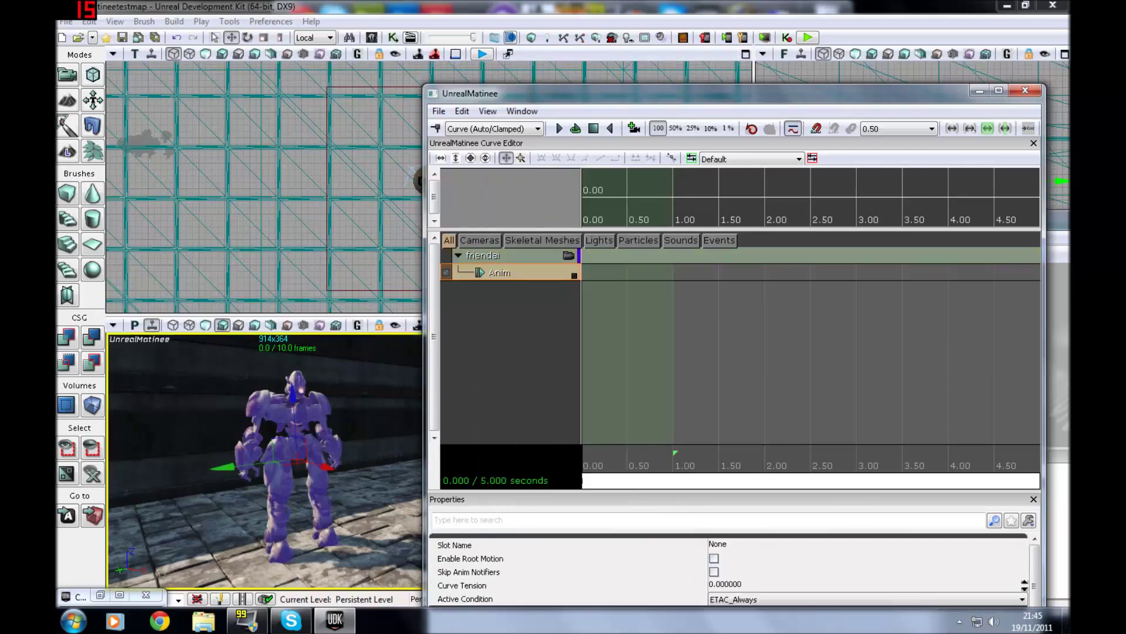
Add a key at 0.00 on the Anim track using the CC_Human_Male_Idle animation sequence.
{"action": "key", "text": "Return"}
{"action": "left_click", "coordinate": [624, 293]}
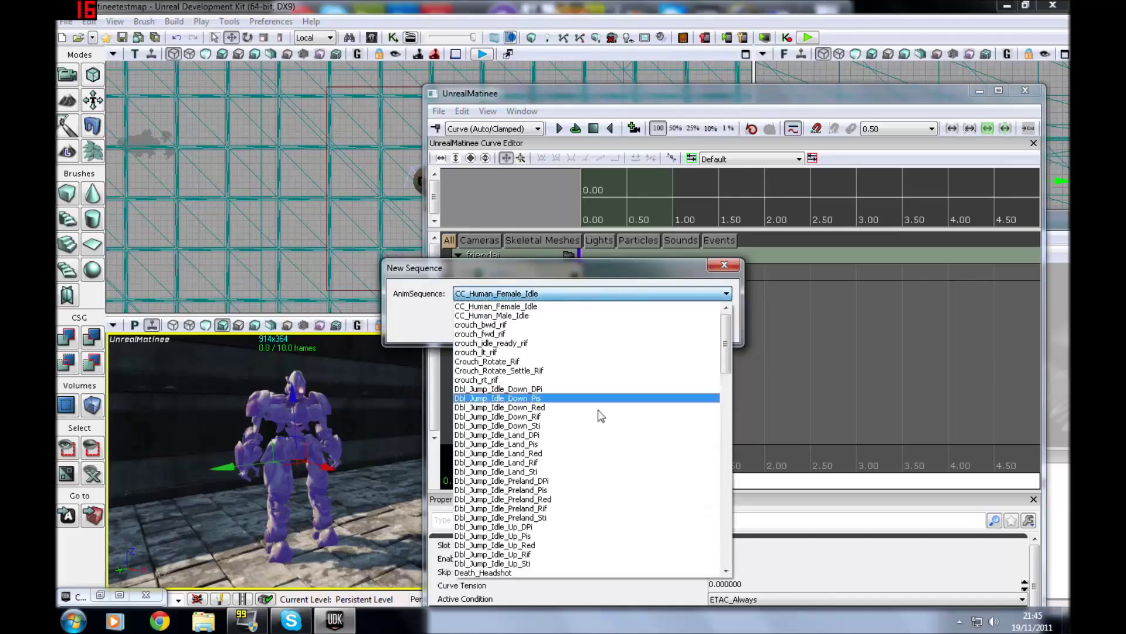
{"action": "left_click_drag", "start_coordinate": [726, 361], "coordinate": [718, 329]}
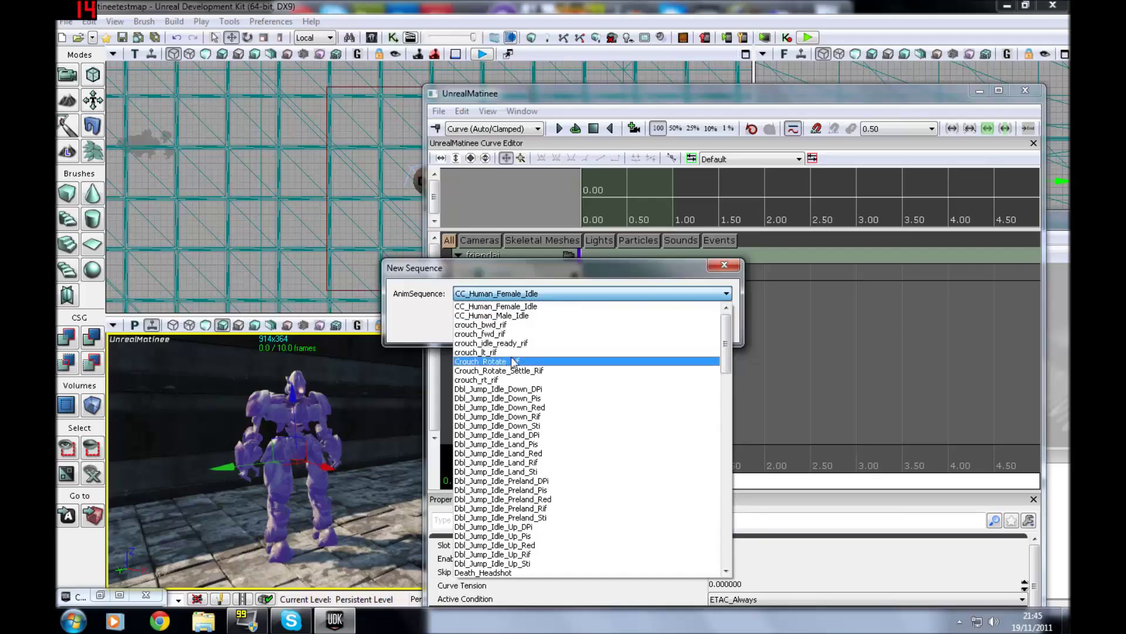
{"action": "scroll", "coordinate": [520, 530], "scroll_direction": "down", "scroll_amount": 9}
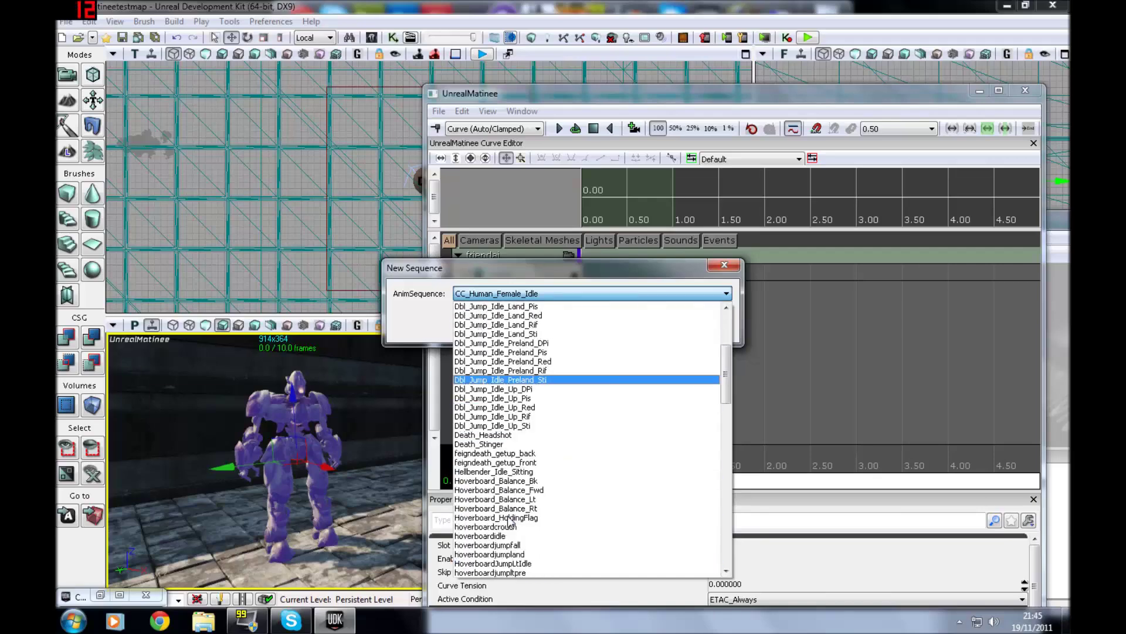
{"action": "left_click_drag", "start_coordinate": [728, 401], "coordinate": [731, 326]}
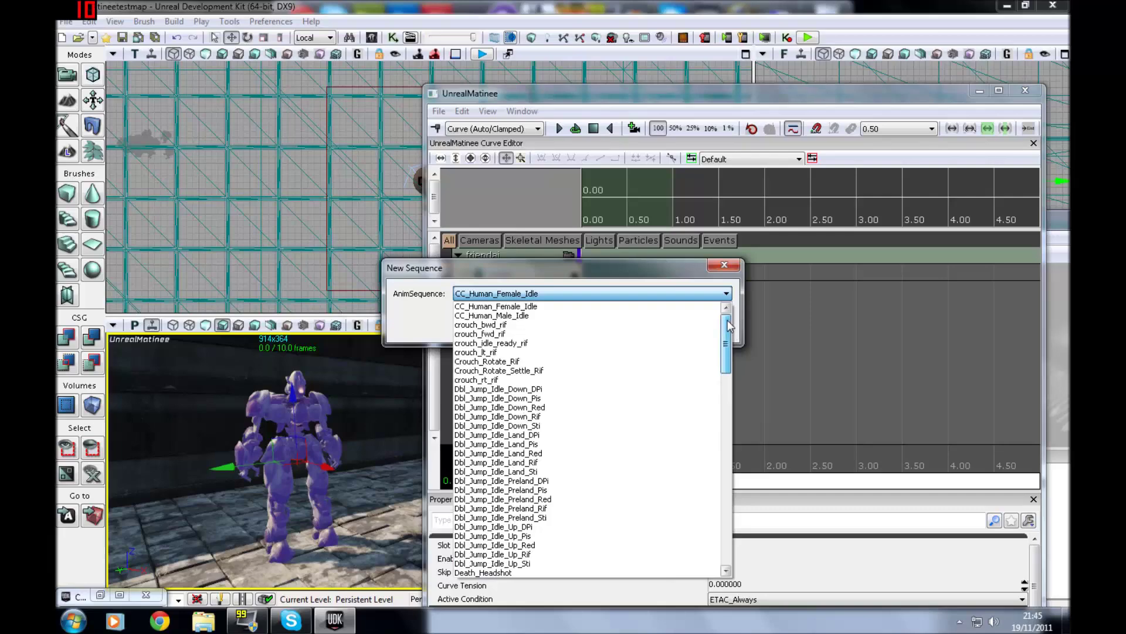
{"action": "left_click_drag", "start_coordinate": [730, 326], "coordinate": [704, 306]}
{"action": "left_click", "coordinate": [514, 317]}
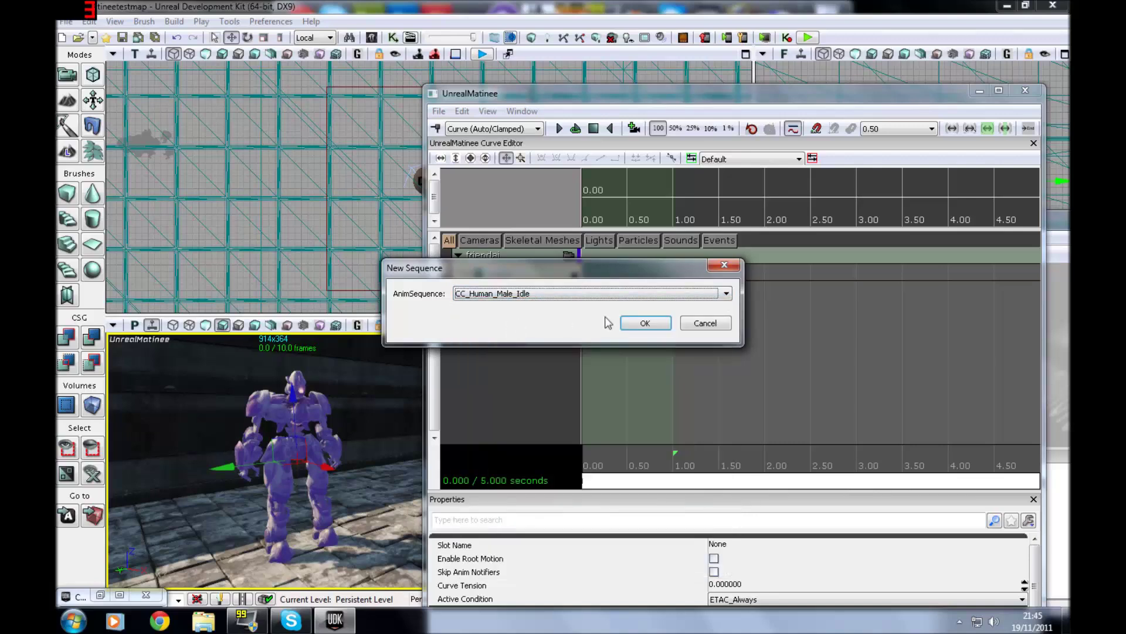
{"action": "left_click", "coordinate": [645, 322]}
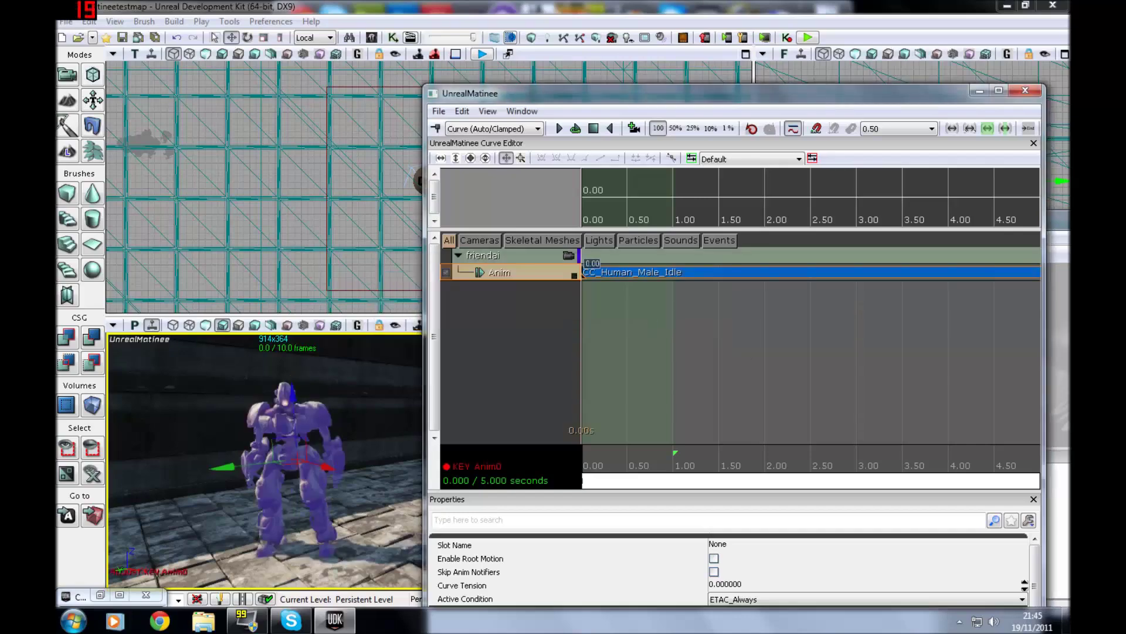
Play the Matinee sequence to preview the idle animation on the robot, and stop playback.
{"action": "right_click_drag", "start_coordinate": [282, 457], "coordinate": [305, 484]}
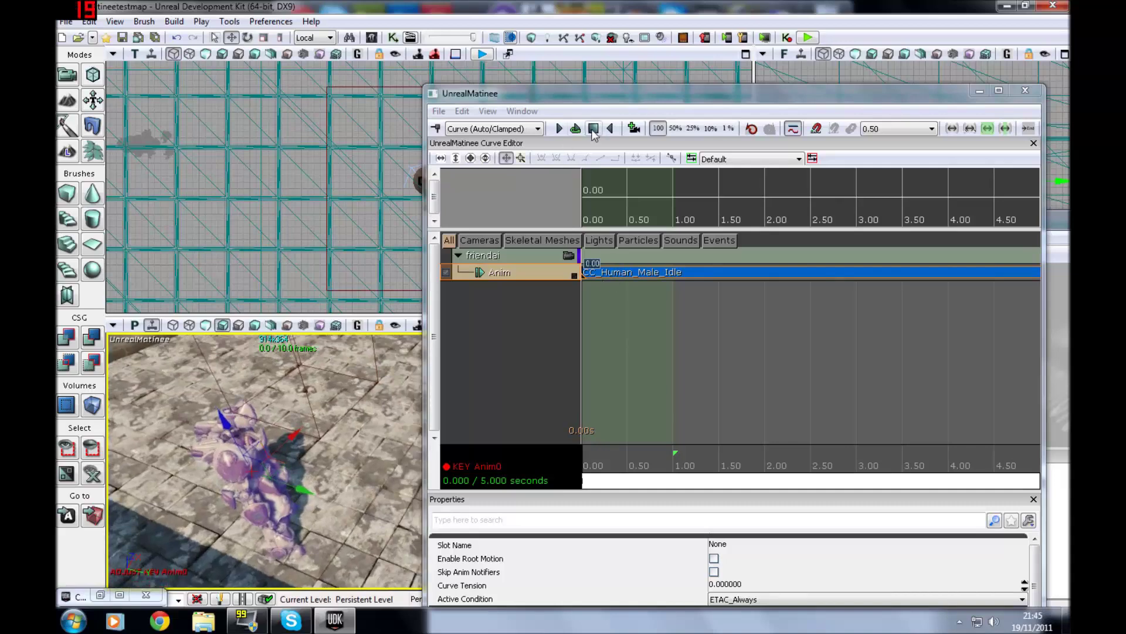
{"action": "left_click", "coordinate": [559, 129]}
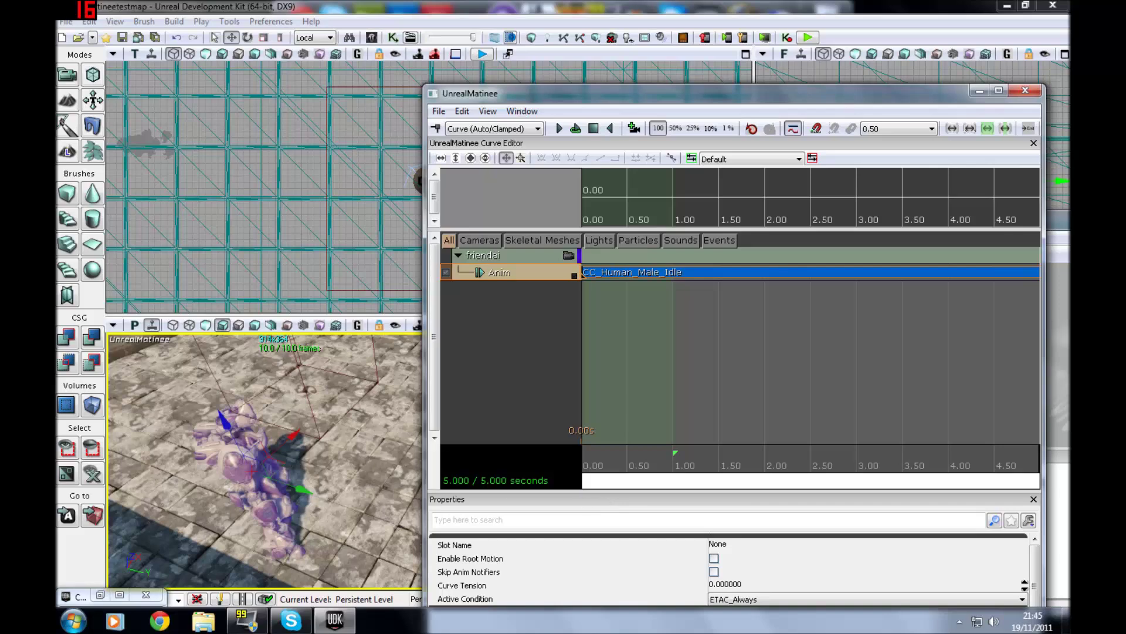
{"action": "left_click", "coordinate": [592, 131]}
Trim the end of the CC_Human_Male_Idle clip on the Anim track to about 1.96 s.
{"action": "left_click_drag", "start_coordinate": [760, 94], "coordinate": [658, 111]}
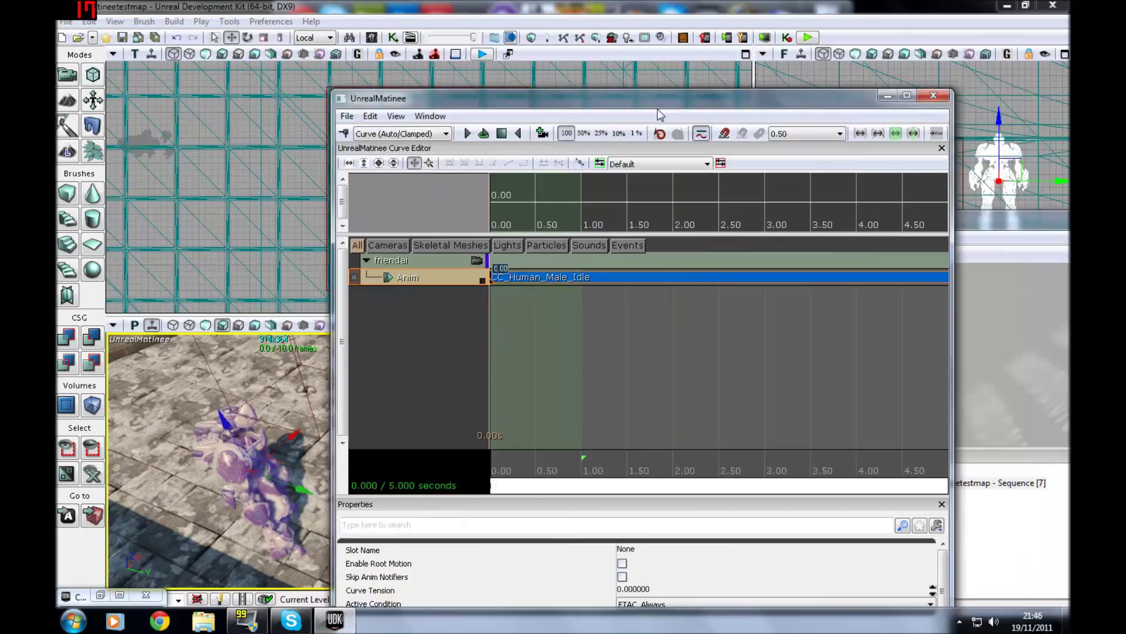
{"action": "left_click", "coordinate": [906, 95]}
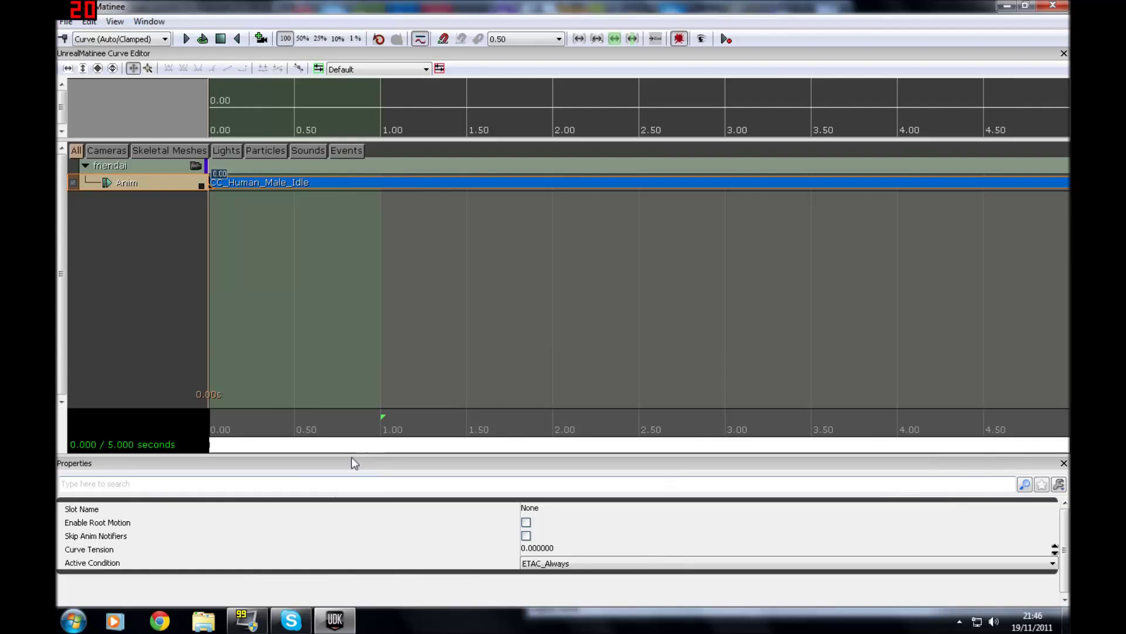
{"action": "left_click_drag", "start_coordinate": [492, 318], "coordinate": [503, 319]}
{"action": "scroll", "coordinate": [503, 318], "scroll_direction": "down", "scroll_amount": 5}
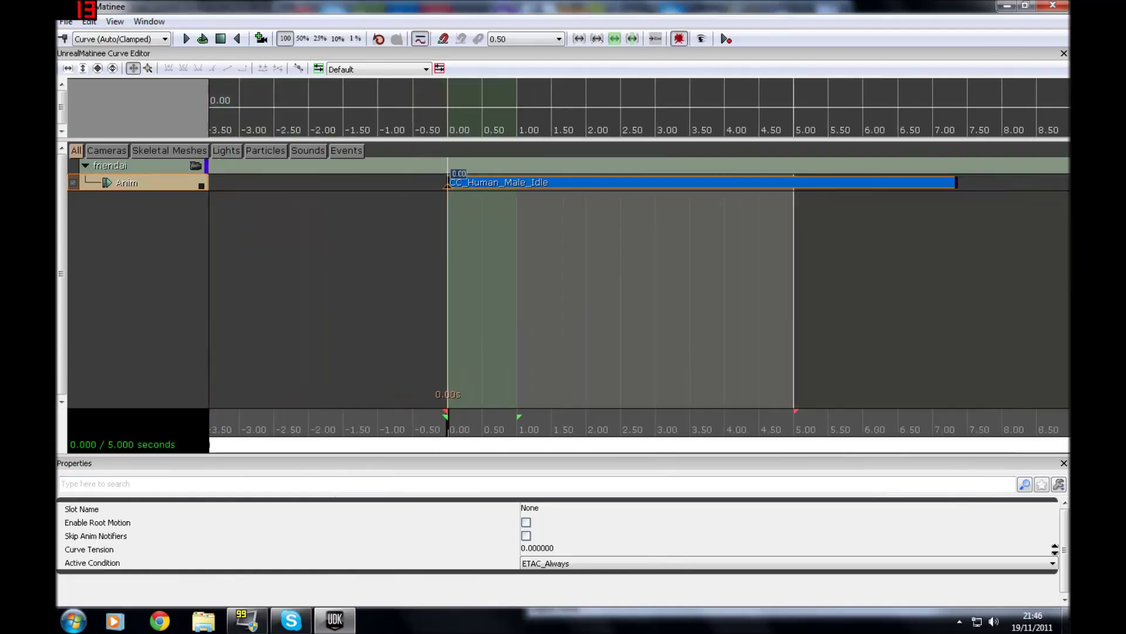
{"action": "scroll", "coordinate": [503, 319], "scroll_direction": "down", "scroll_amount": 2}
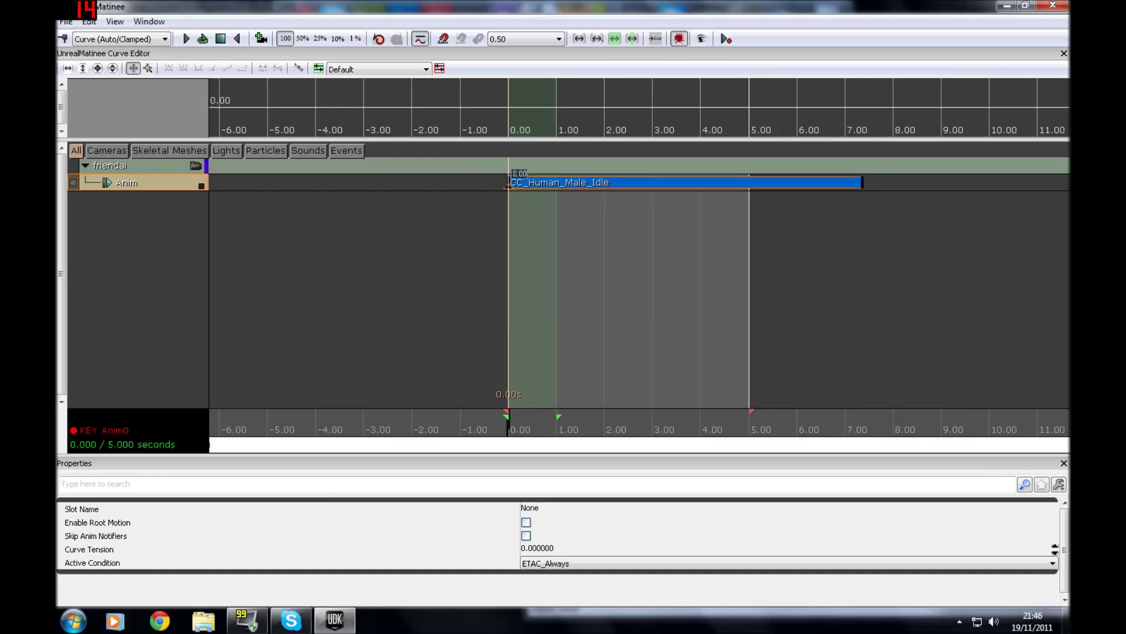
{"action": "left_click_drag", "start_coordinate": [863, 179], "coordinate": [536, 207]}
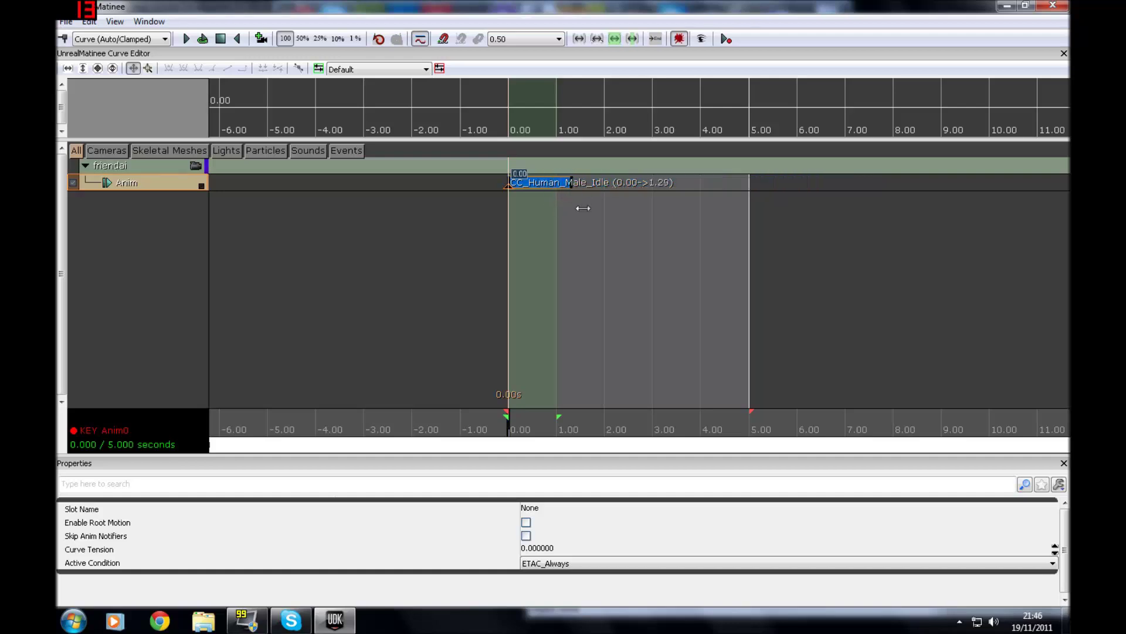
{"action": "left_click_drag", "start_coordinate": [606, 214], "coordinate": [606, 213]}
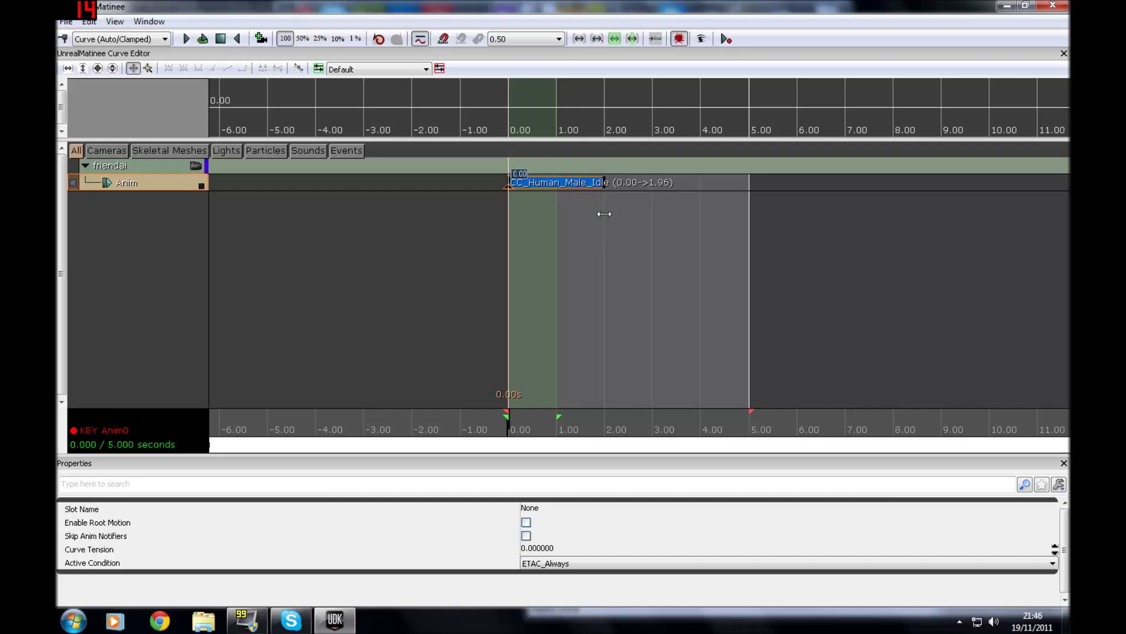
{"action": "left_click", "coordinate": [1026, 5]}
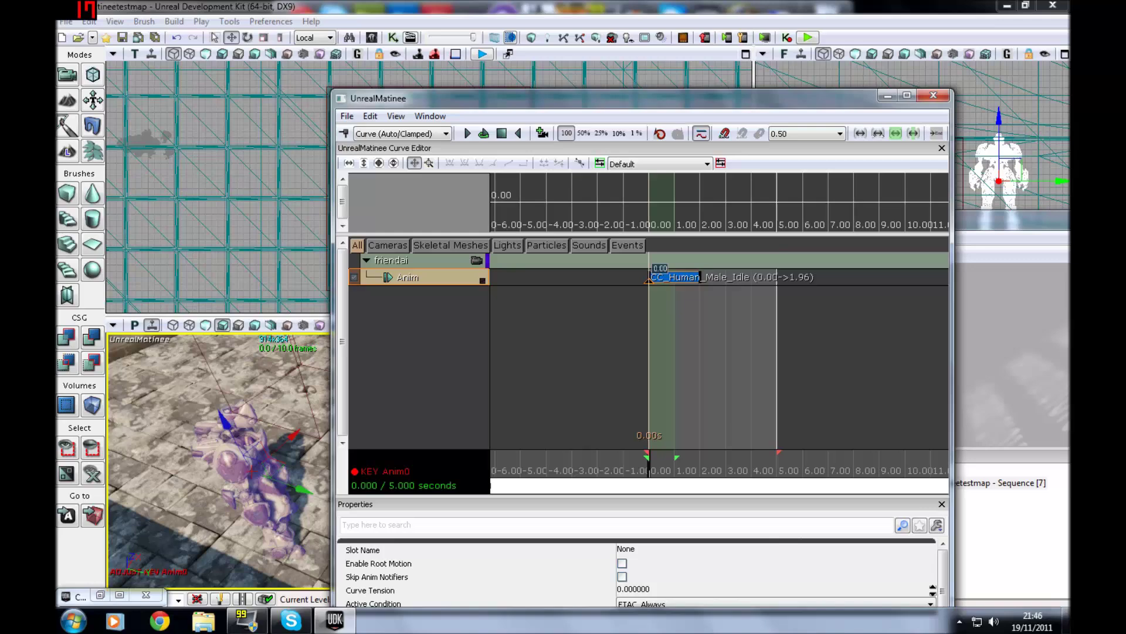
Add a second key to the Anim track using the run_fwd_rif animation sequence.
{"action": "key", "text": "Escape"}
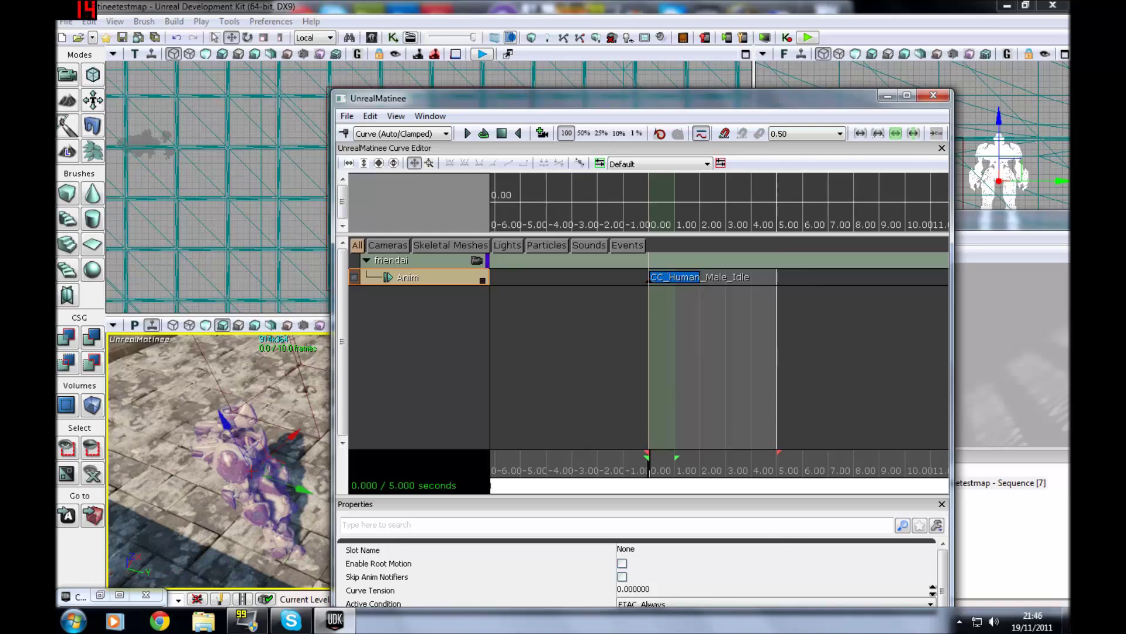
{"action": "key", "text": "Return"}
{"action": "left_click", "coordinate": [593, 294]}
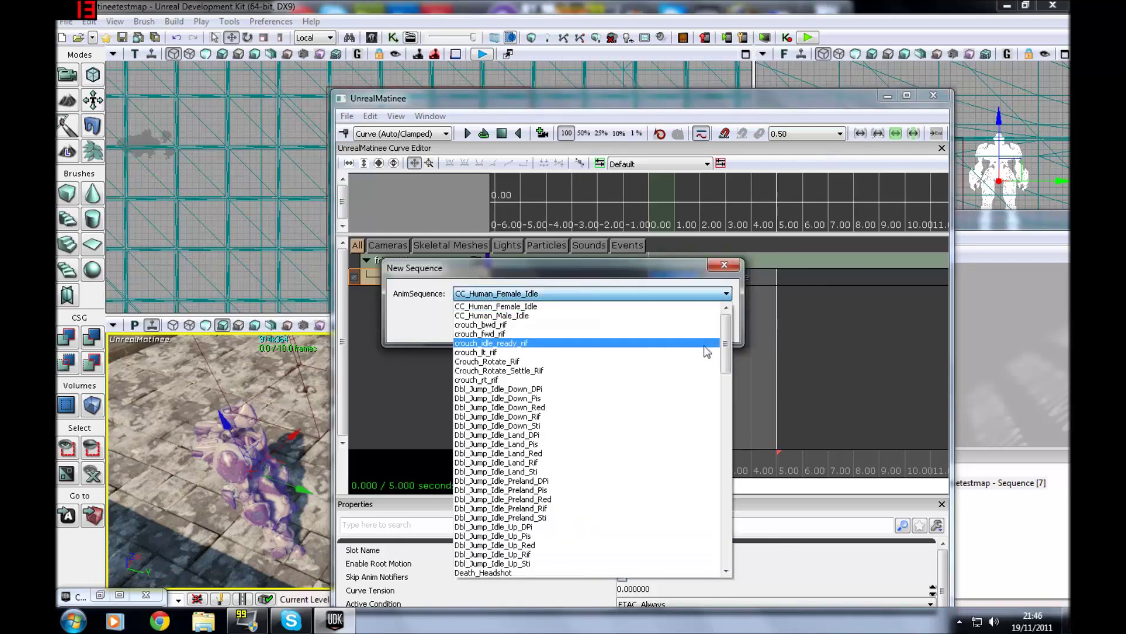
{"action": "left_click_drag", "start_coordinate": [727, 342], "coordinate": [719, 528]}
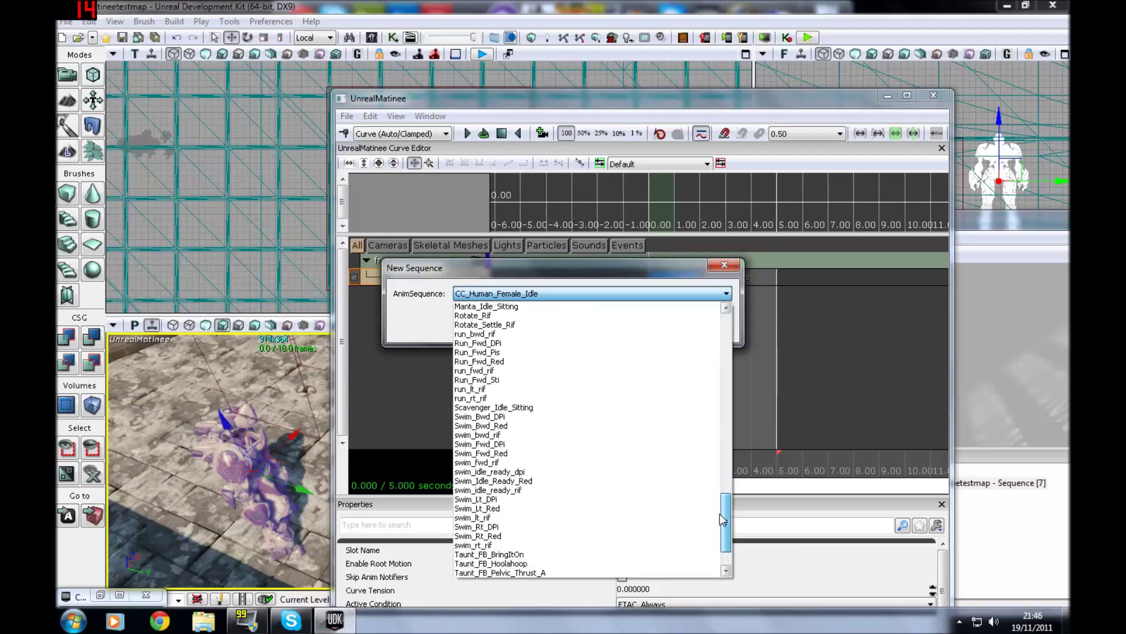
{"action": "left_click", "coordinate": [504, 372]}
{"action": "left_click", "coordinate": [628, 324]}
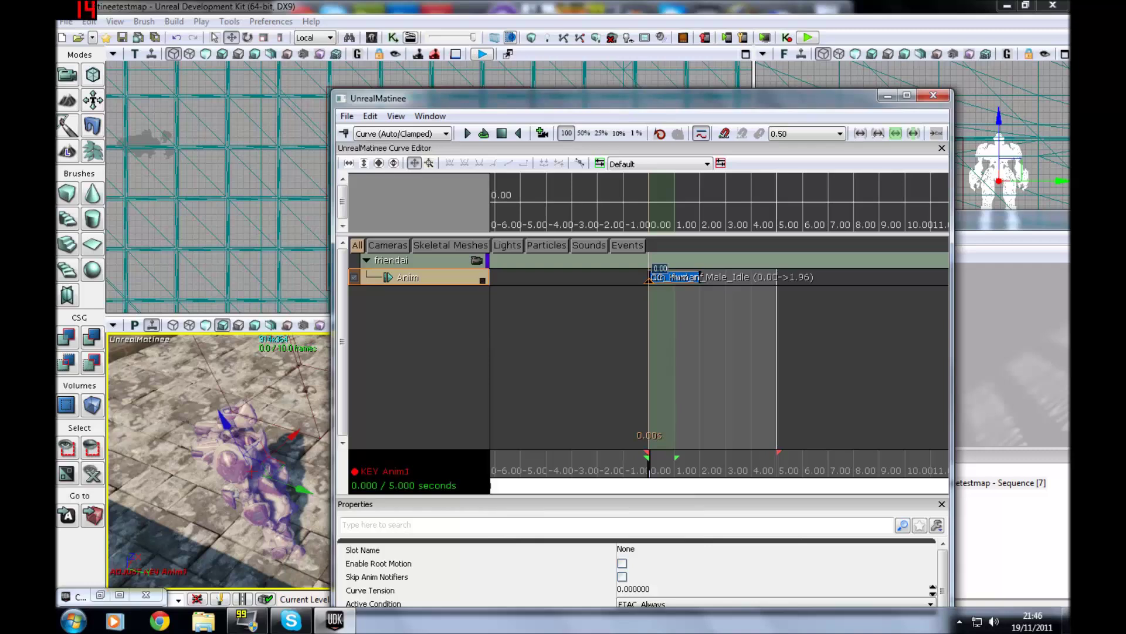
Move the run_fwd_rif key to about 1.96 s so it starts where the idle clip ends.
{"action": "key", "text": "Left"}
{"action": "left_click_drag", "start_coordinate": [650, 277], "coordinate": [699, 277]}
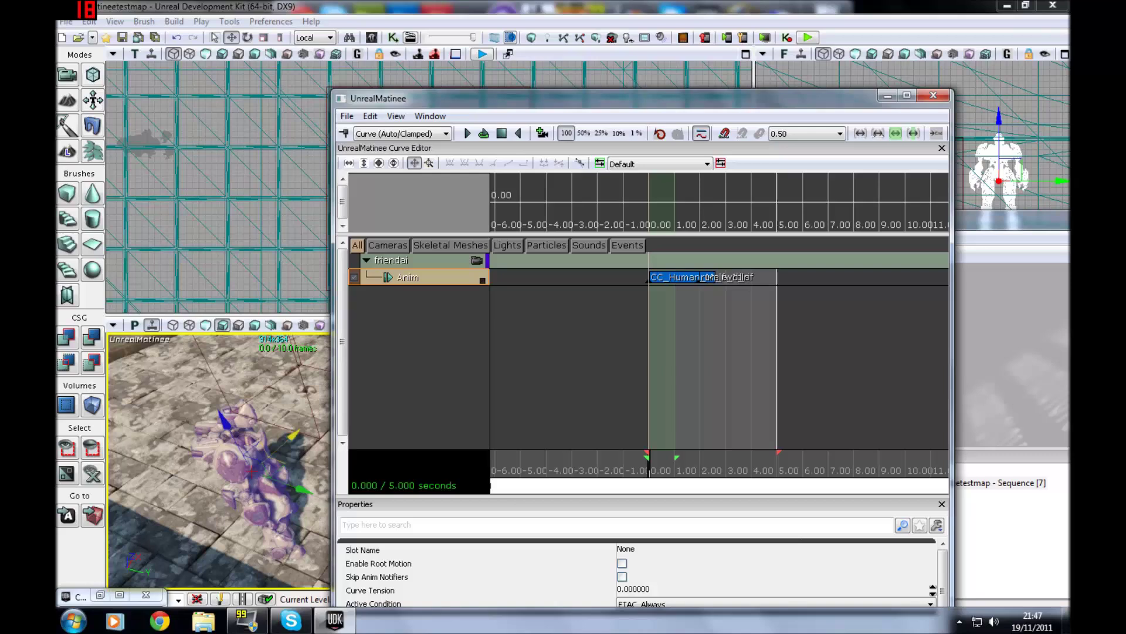
{"action": "left_click_drag", "start_coordinate": [699, 278], "coordinate": [700, 280]}
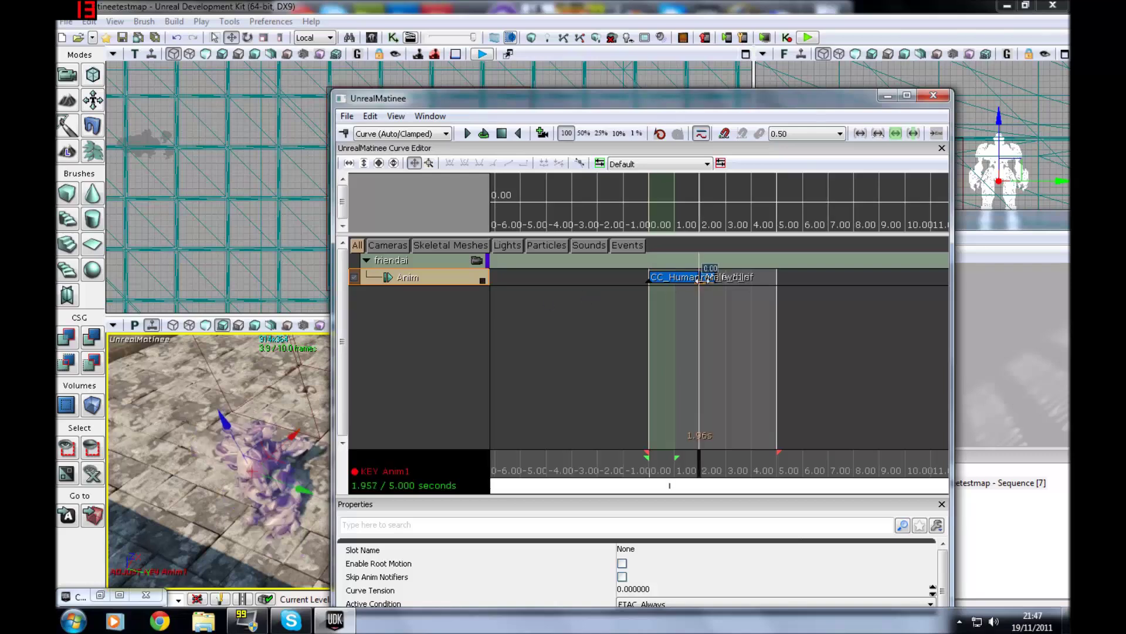
Add a Movement track to the friendai group and insert a movement key at about 1.96 s.
{"action": "right_click_drag", "start_coordinate": [300, 419], "coordinate": [267, 435]}
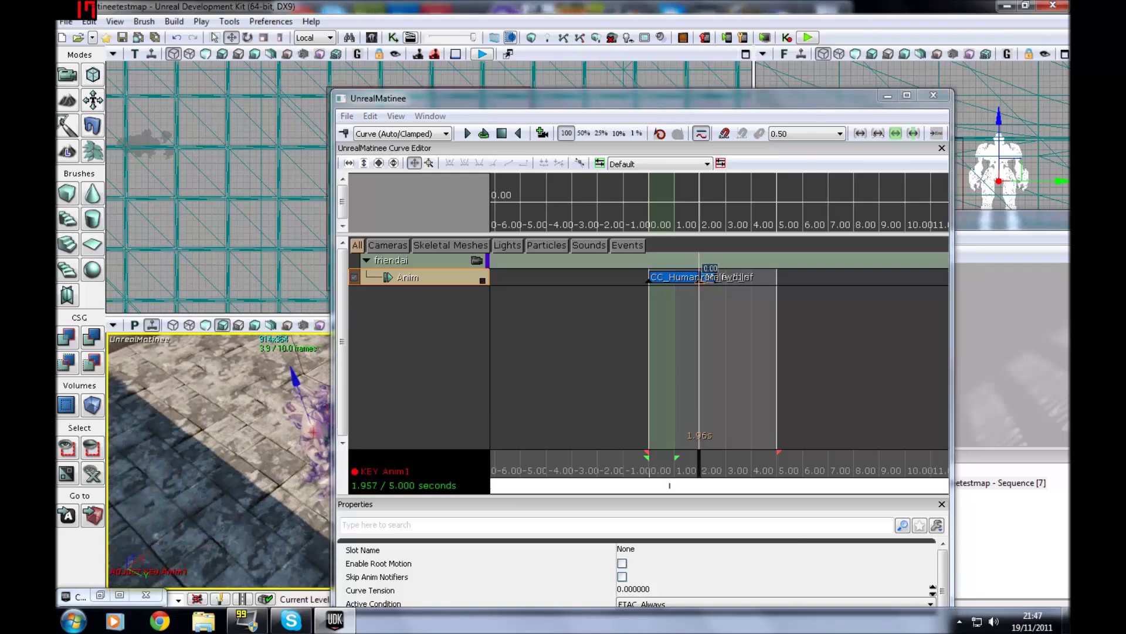
{"action": "left_click", "coordinate": [398, 265]}
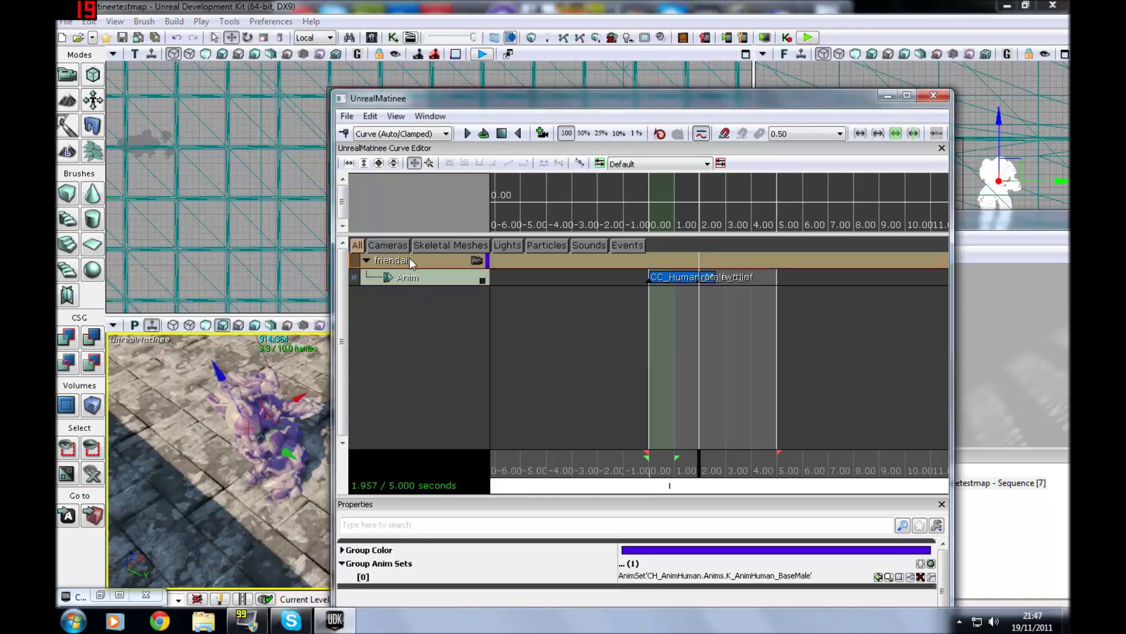
{"action": "right_click", "coordinate": [410, 261]}
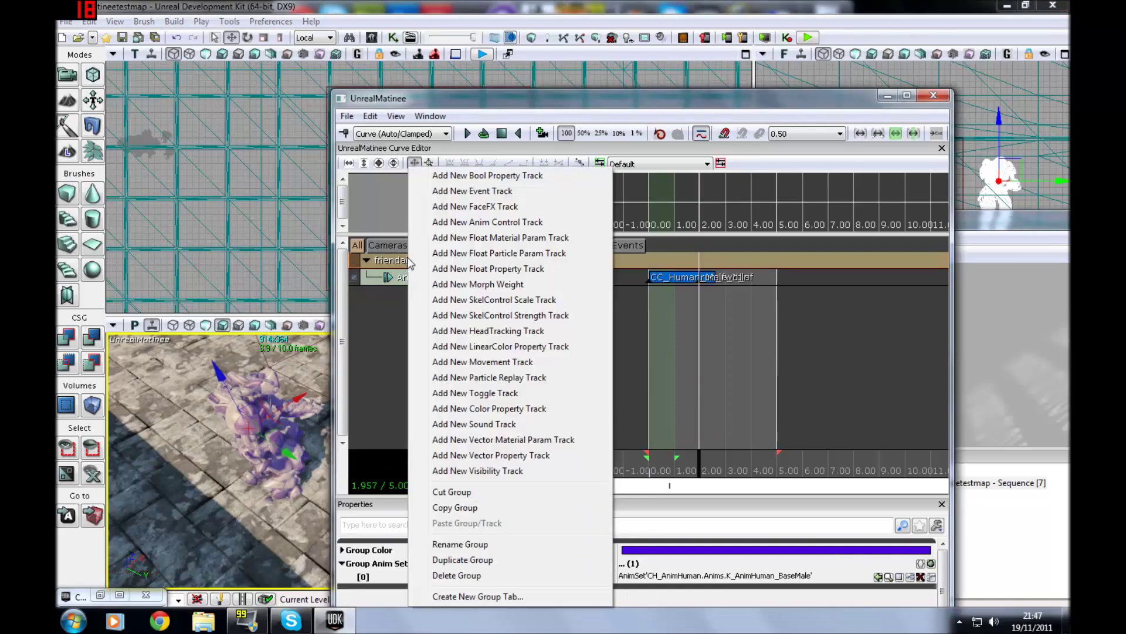
{"action": "left_click", "coordinate": [508, 362]}
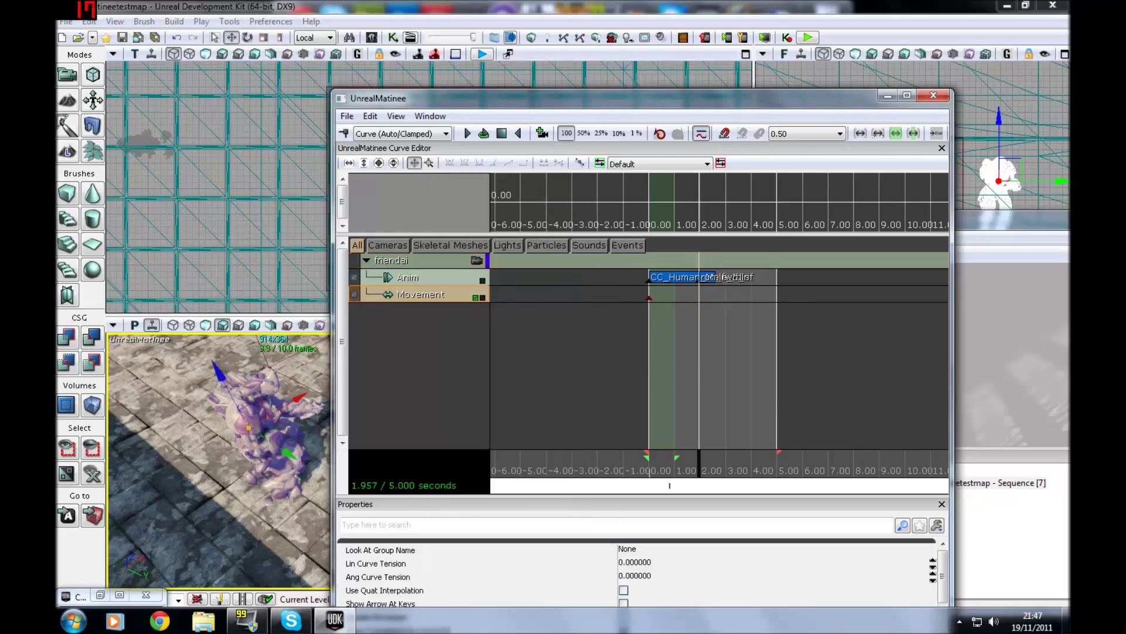
{"action": "key", "text": "Return"}
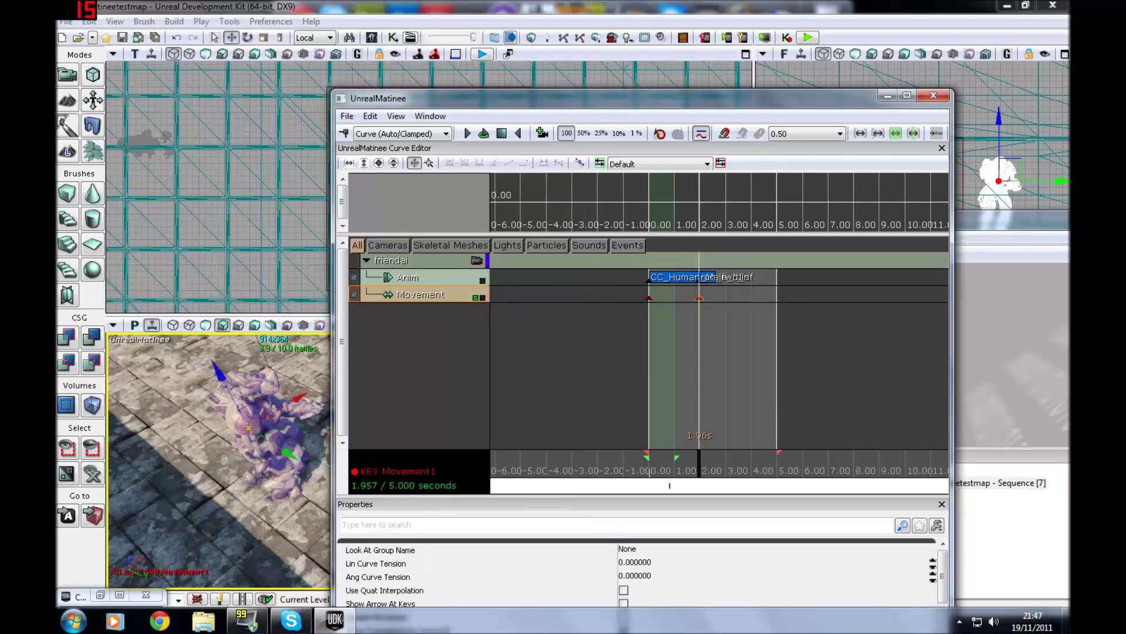
Shift the second movement key to about 2.56 s and the first movement key to about 1.90 s.
{"action": "key", "text": "Left"}
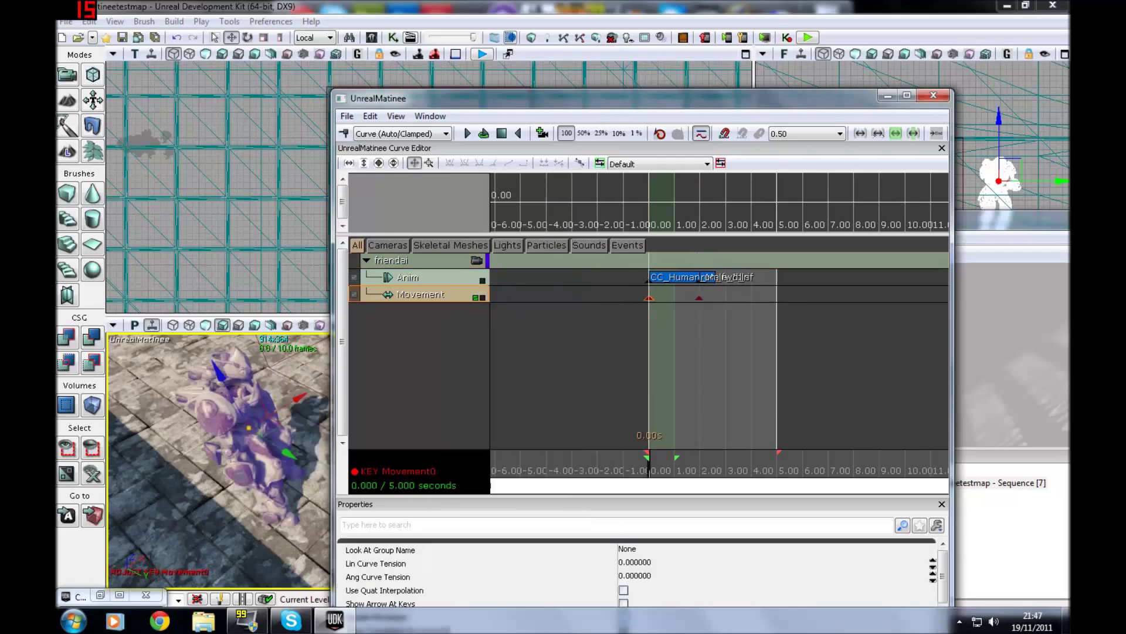
{"action": "left_click", "coordinate": [699, 298]}
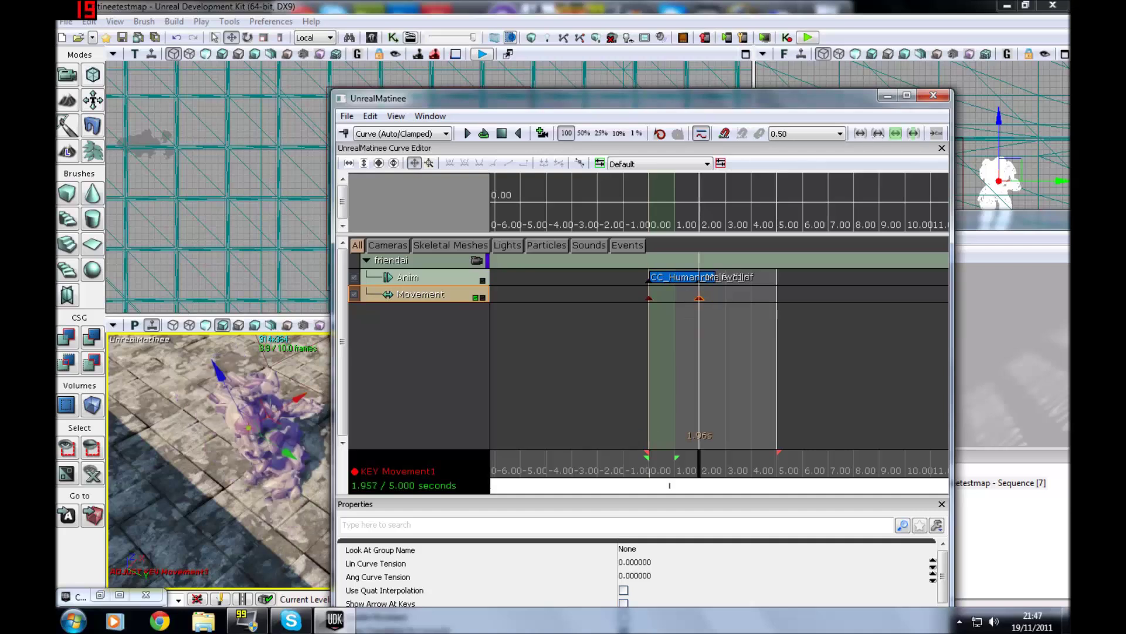
{"action": "left_click_drag", "start_coordinate": [699, 298], "coordinate": [715, 298], "text": "ctrl"}
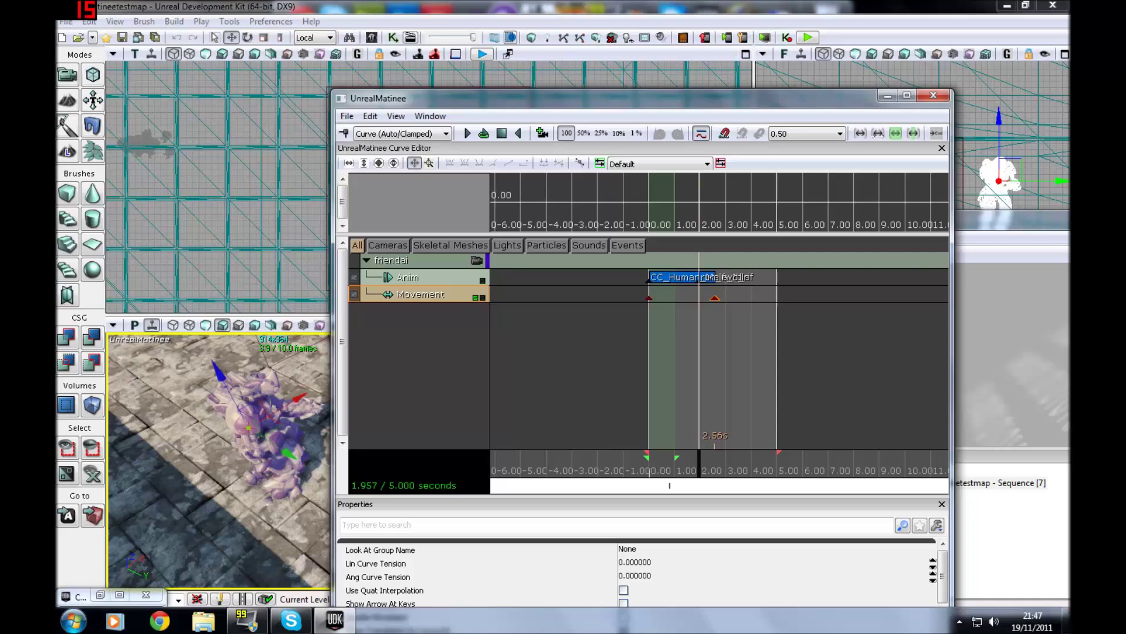
{"action": "left_click", "coordinate": [649, 298]}
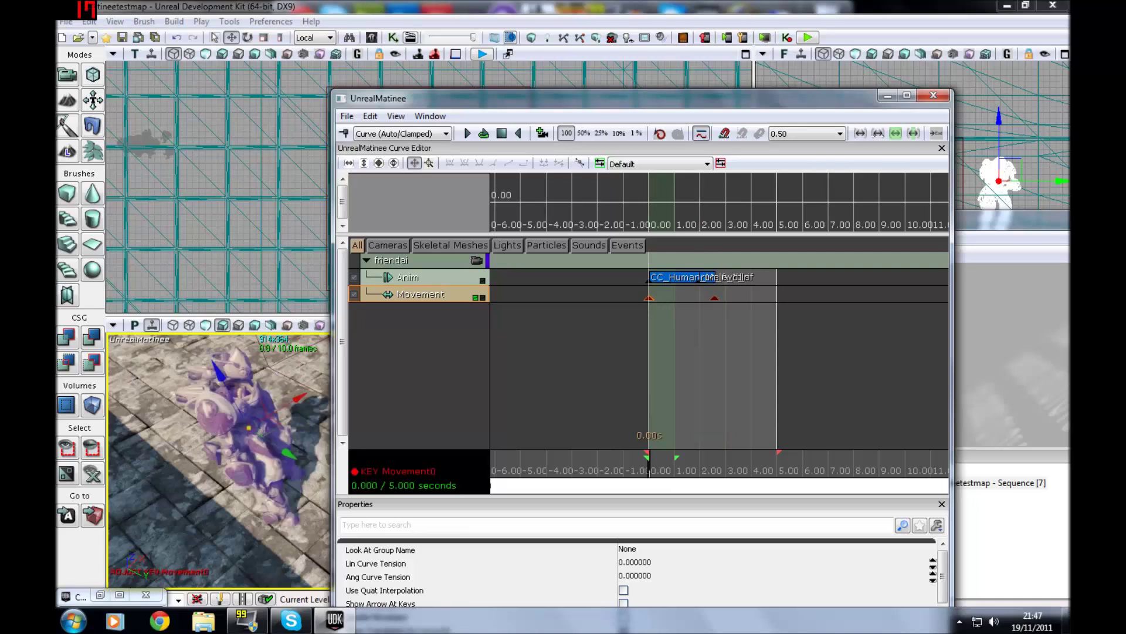
{"action": "left_click_drag", "start_coordinate": [649, 298], "coordinate": [698, 298], "text": "ctrl"}
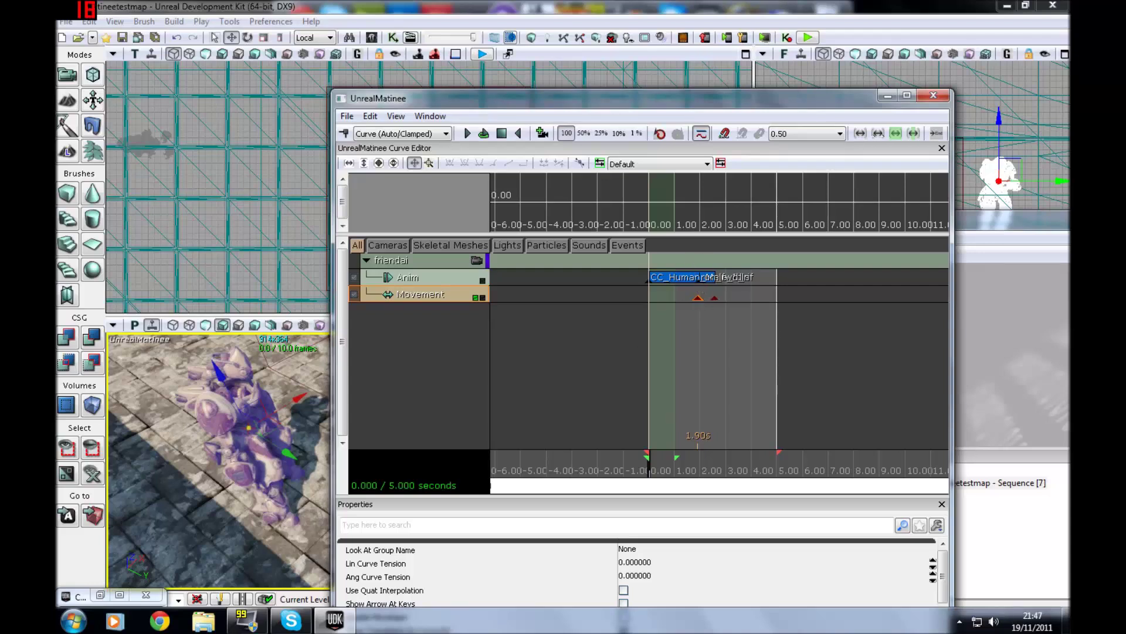
Adjust the movement key at 2.56 s by moving the robot across the stone floor away from its starting point.
{"action": "left_click", "coordinate": [714, 297]}
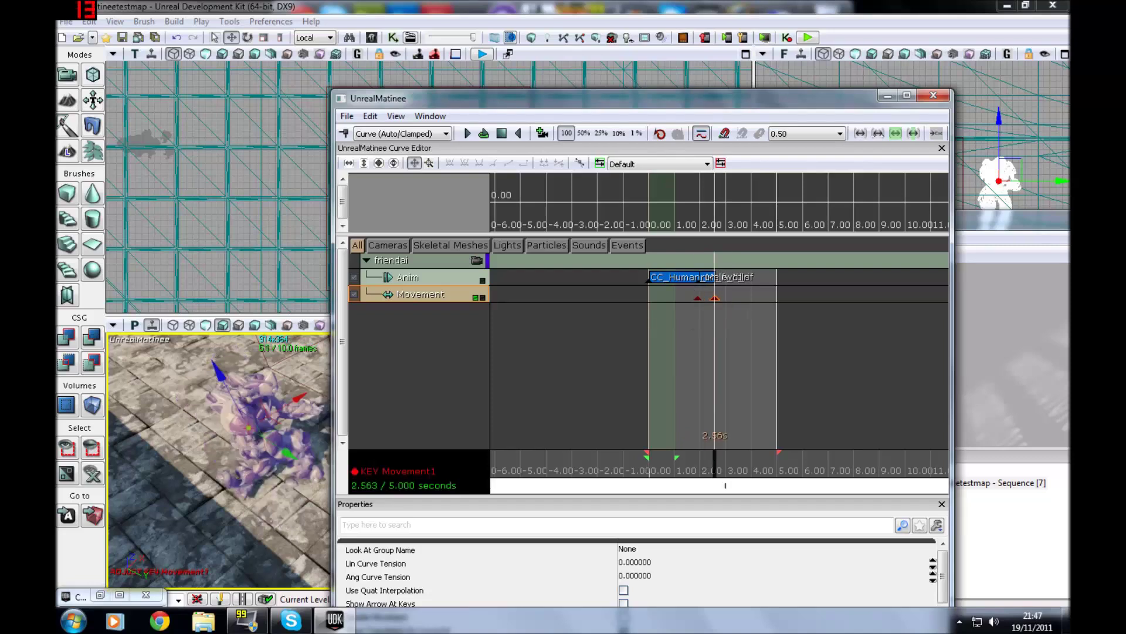
{"action": "left_click", "coordinate": [719, 319]}
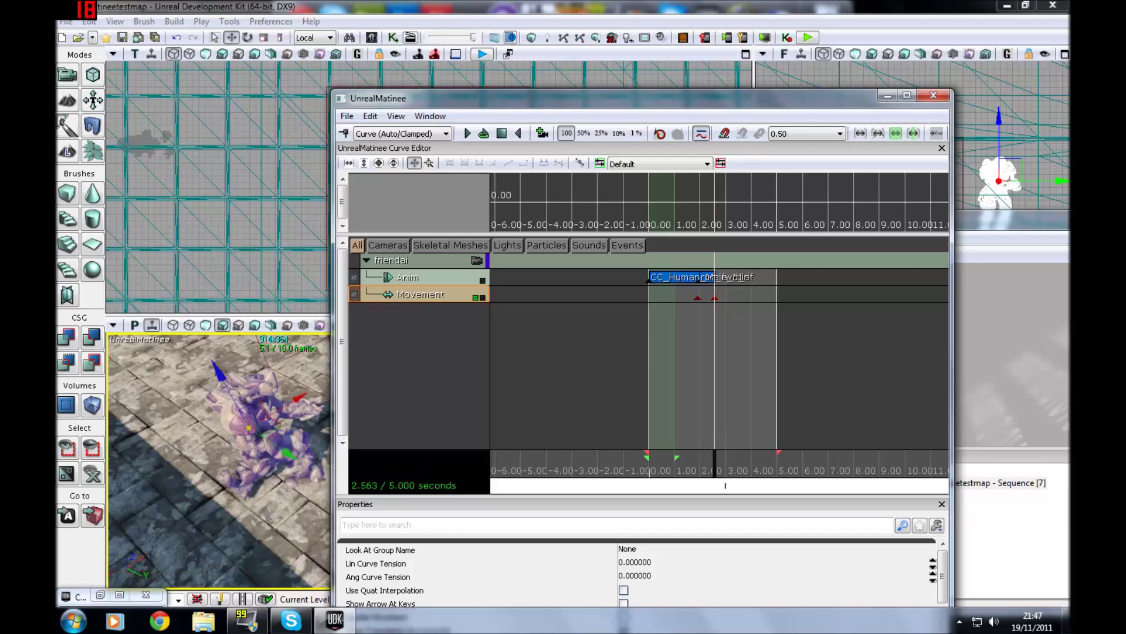
{"action": "left_click", "coordinate": [714, 298]}
{"action": "right_click_drag", "start_coordinate": [229, 470], "coordinate": [243, 399]}
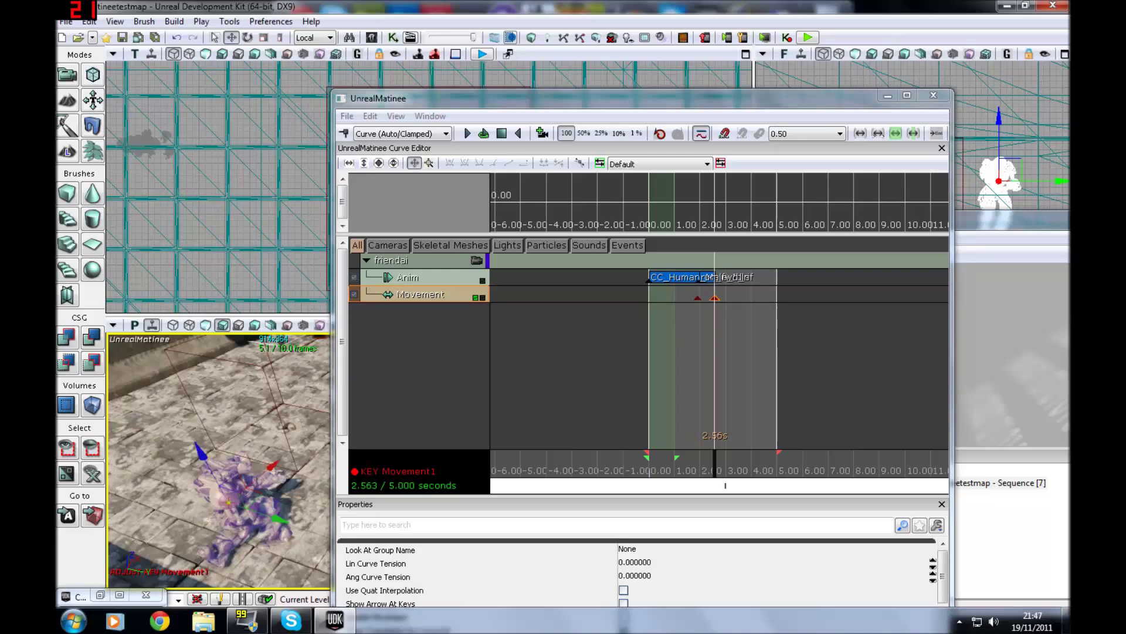
{"action": "left_click_drag", "start_coordinate": [281, 466], "coordinate": [351, 481]}
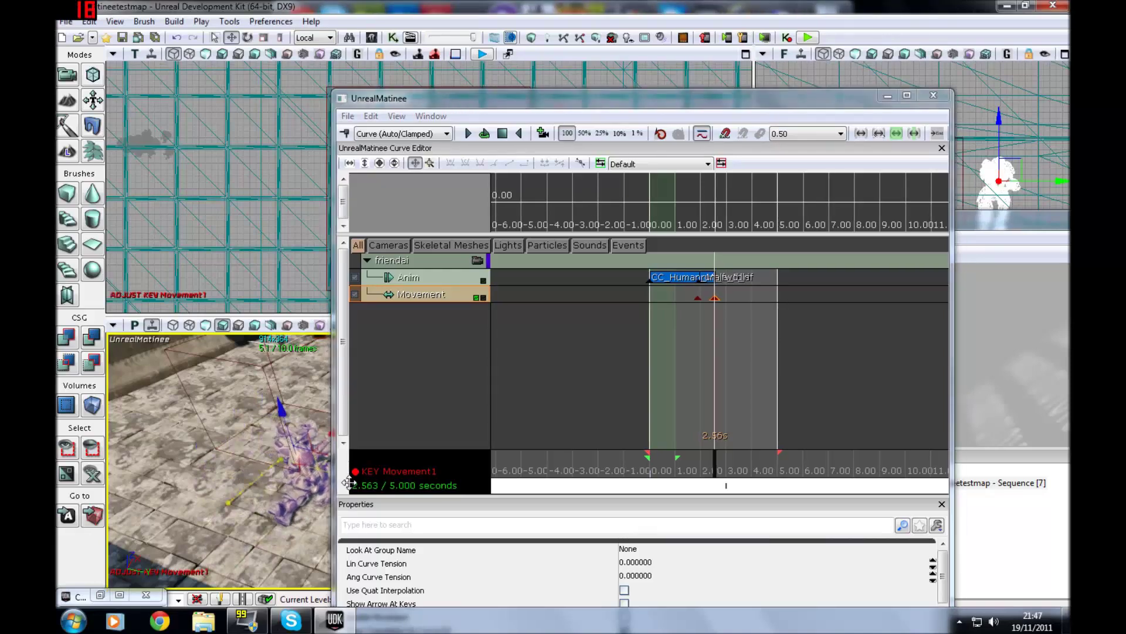
{"action": "right_click_drag", "start_coordinate": [276, 469], "coordinate": [317, 448]}
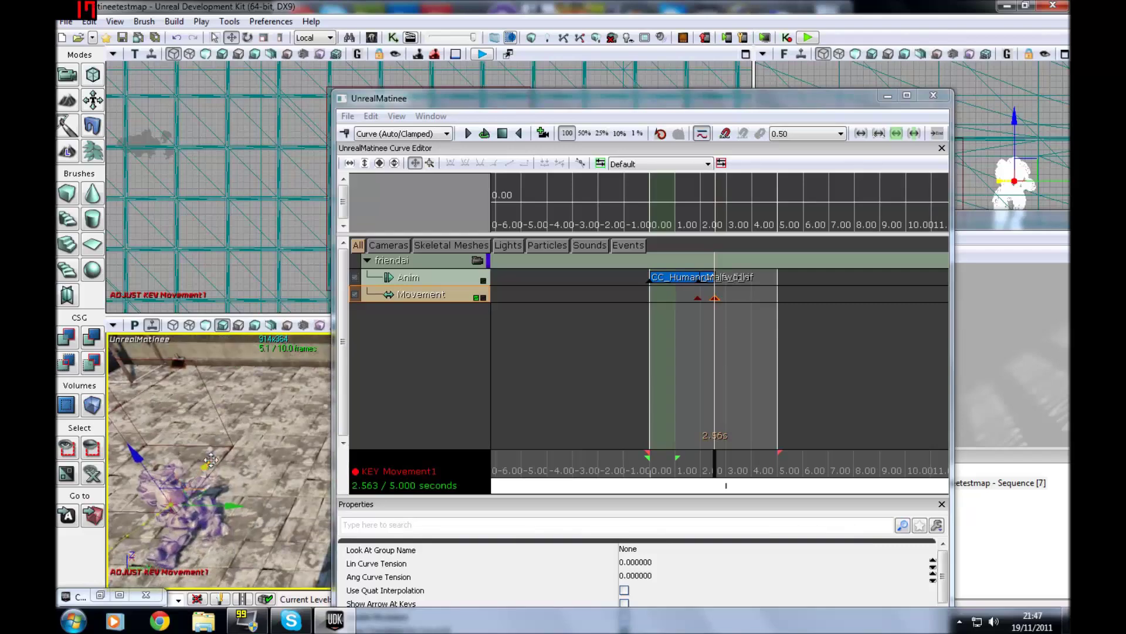
{"action": "left_click_drag", "start_coordinate": [210, 462], "coordinate": [296, 456]}
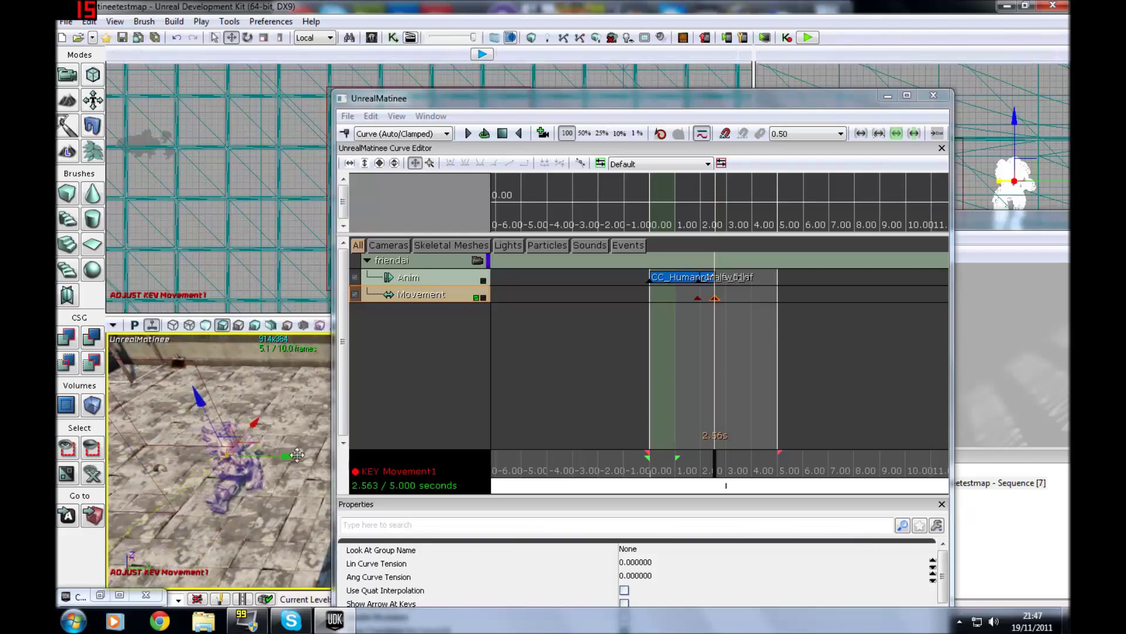
Play the sequence from the start to check the robot's run, and close Matinee to return to the Kismet graph.
{"action": "left_click", "coordinate": [501, 133]}
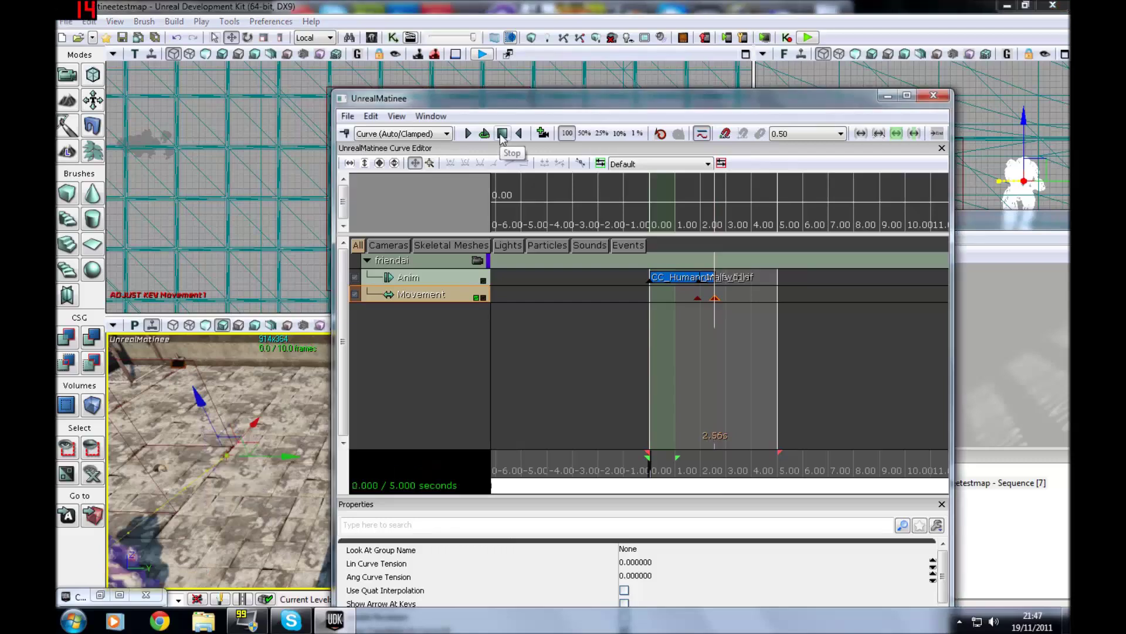
{"action": "left_click", "coordinate": [468, 133]}
{"action": "right_click_drag", "start_coordinate": [253, 387], "coordinate": [227, 424]}
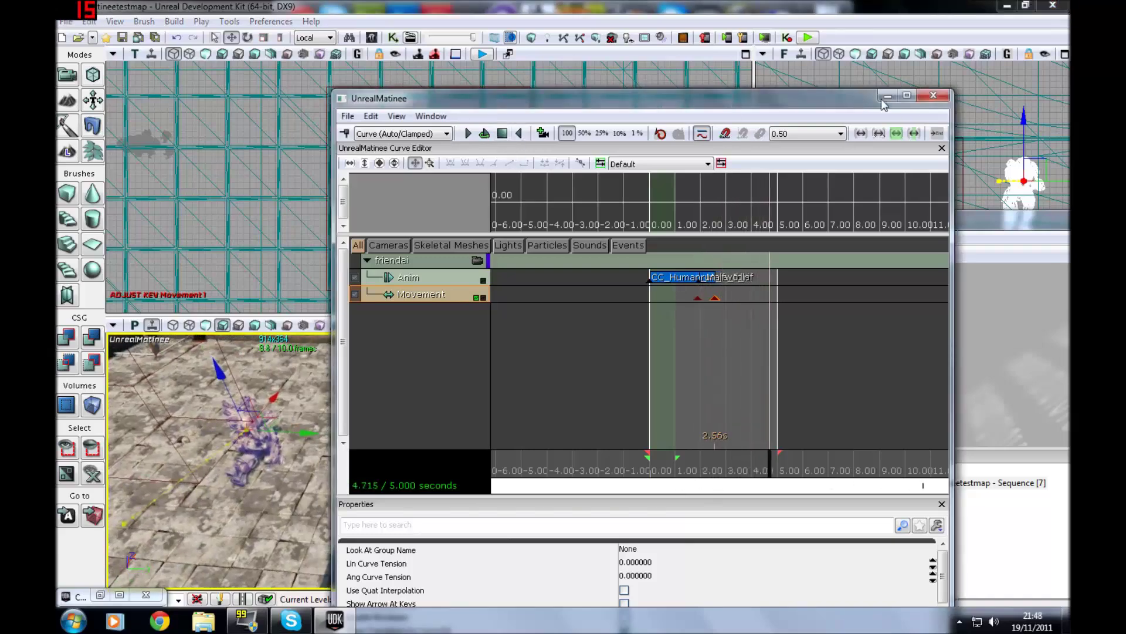
{"action": "left_click", "coordinate": [933, 95]}
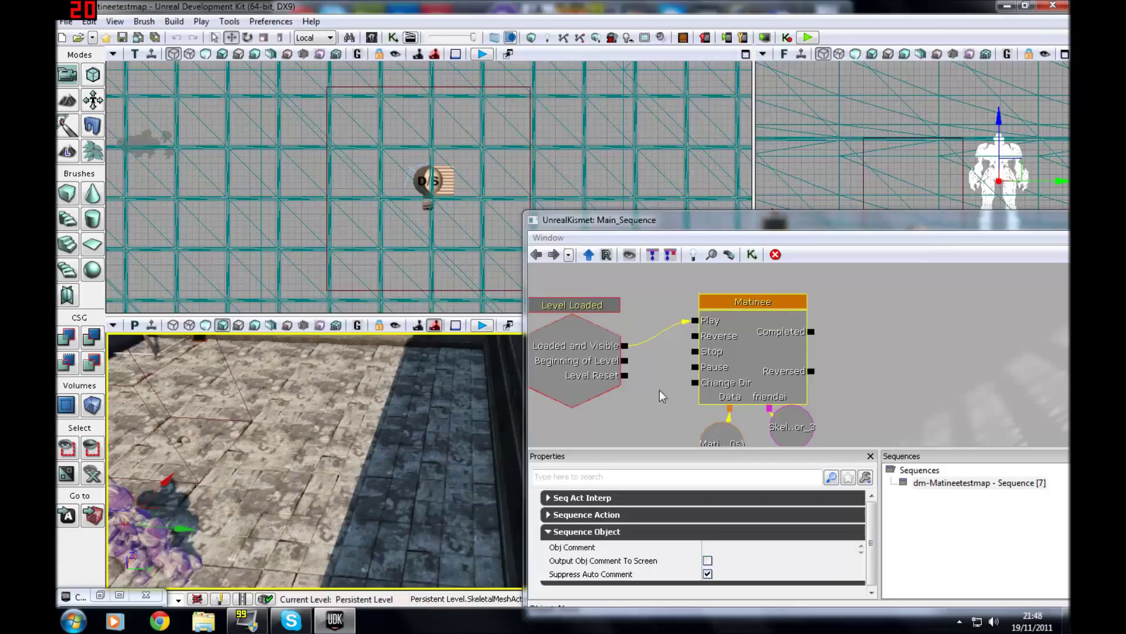
{"action": "left_click_drag", "start_coordinate": [660, 389], "coordinate": [675, 346]}
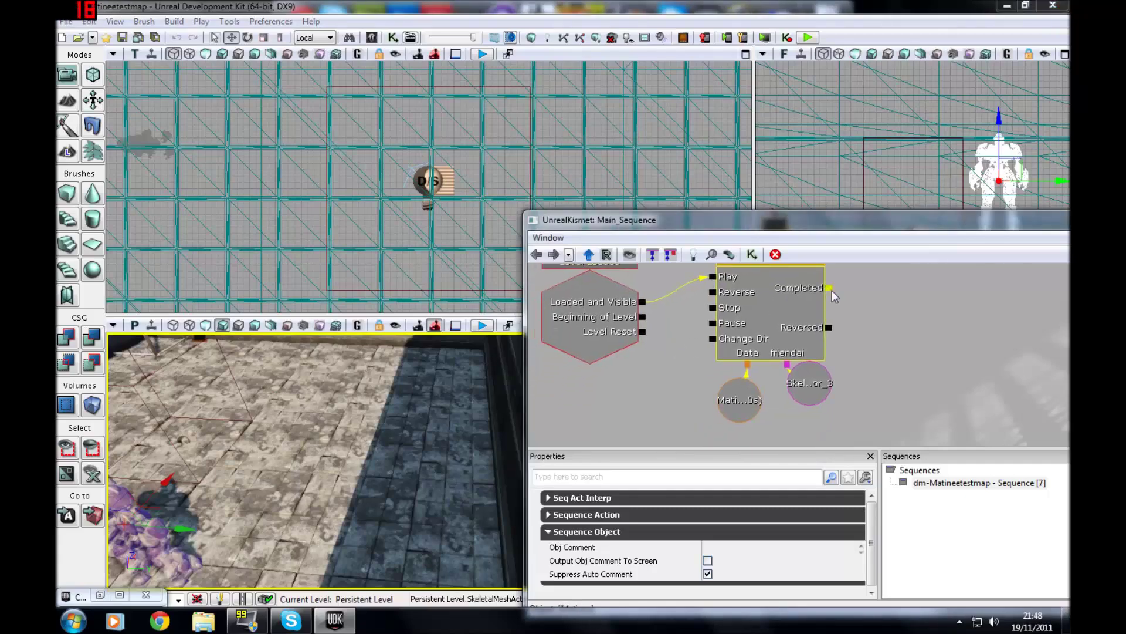
Link the Matinee node's Completed output to its own Reverse input, and minimise the Kismet window.
{"action": "left_click_drag", "start_coordinate": [831, 290], "coordinate": [712, 292]}
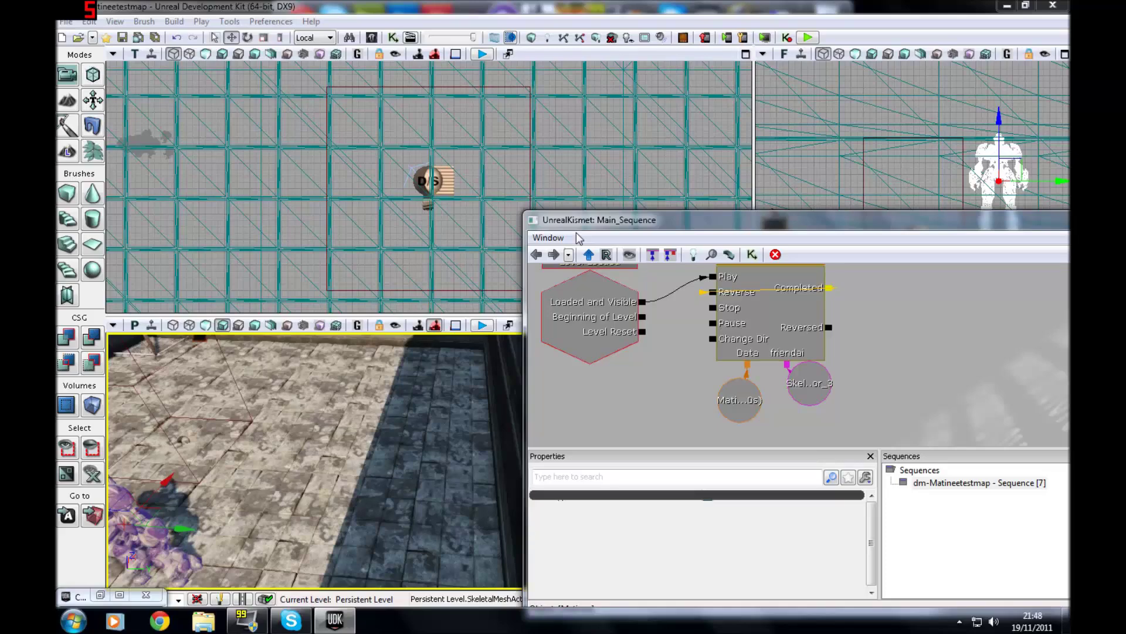
{"action": "left_click_drag", "start_coordinate": [782, 223], "coordinate": [470, 245]}
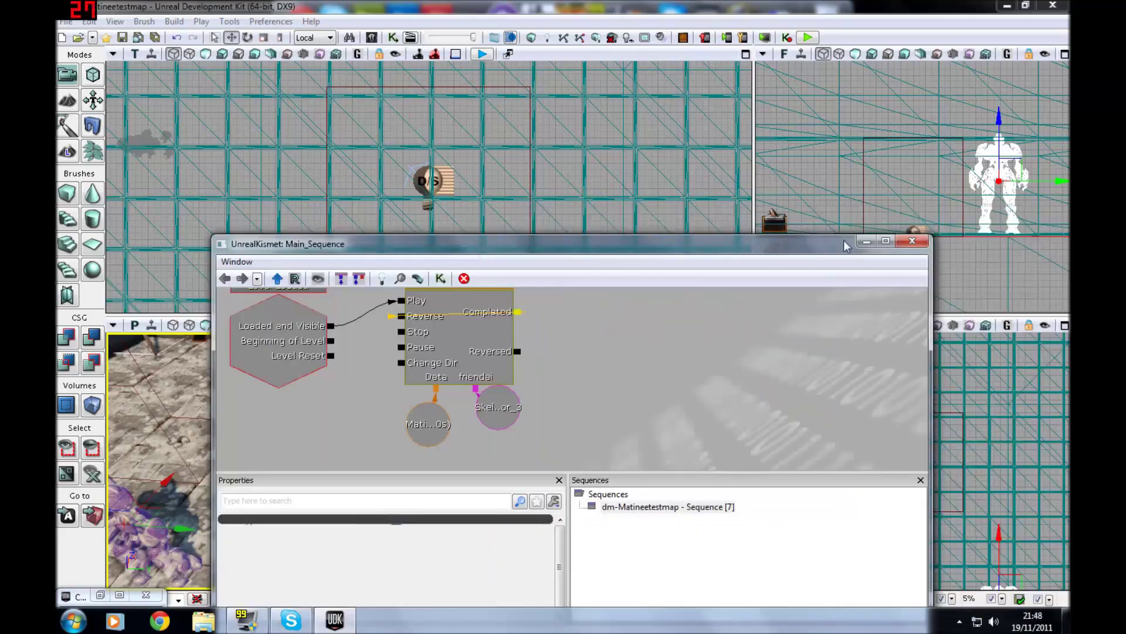
{"action": "left_click", "coordinate": [871, 241]}
Play the level in the perspective viewport to check the robot's looping run, and end the play session.
{"action": "key", "text": "ctrl+s"}
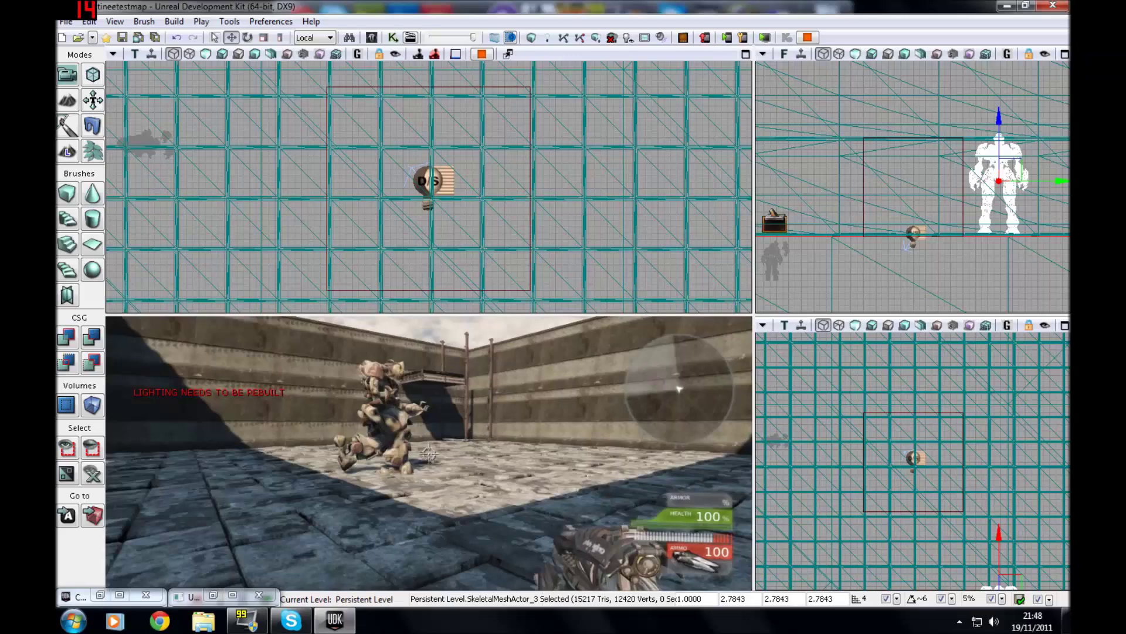
{"action": "key", "text": "Escape"}
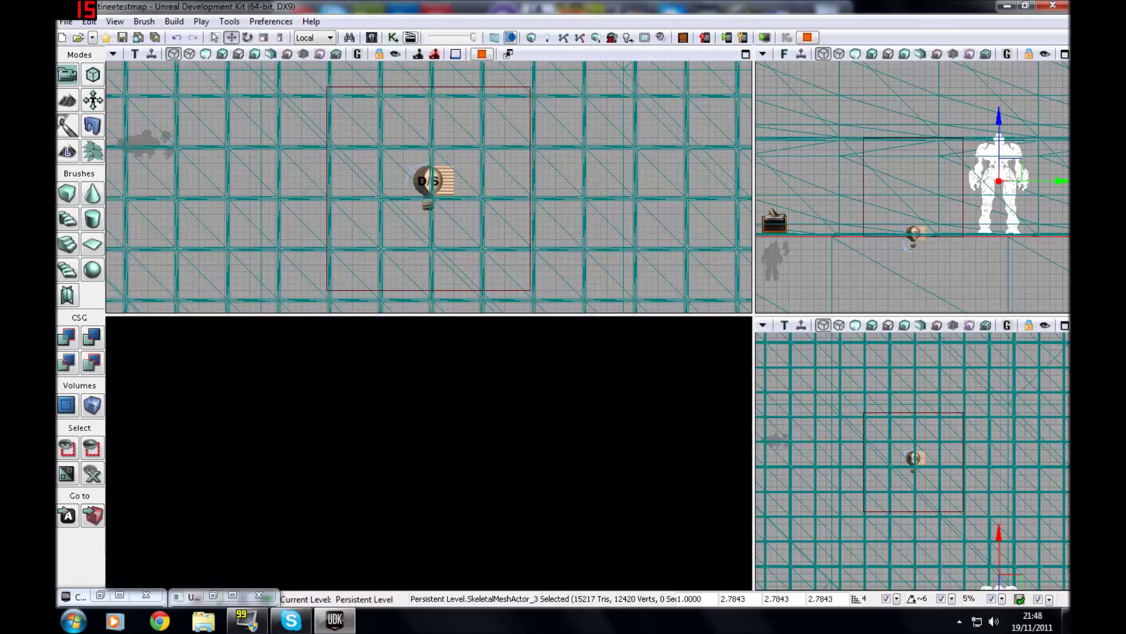
{"action": "right_click_drag", "start_coordinate": [429, 461], "coordinate": [405, 452]}
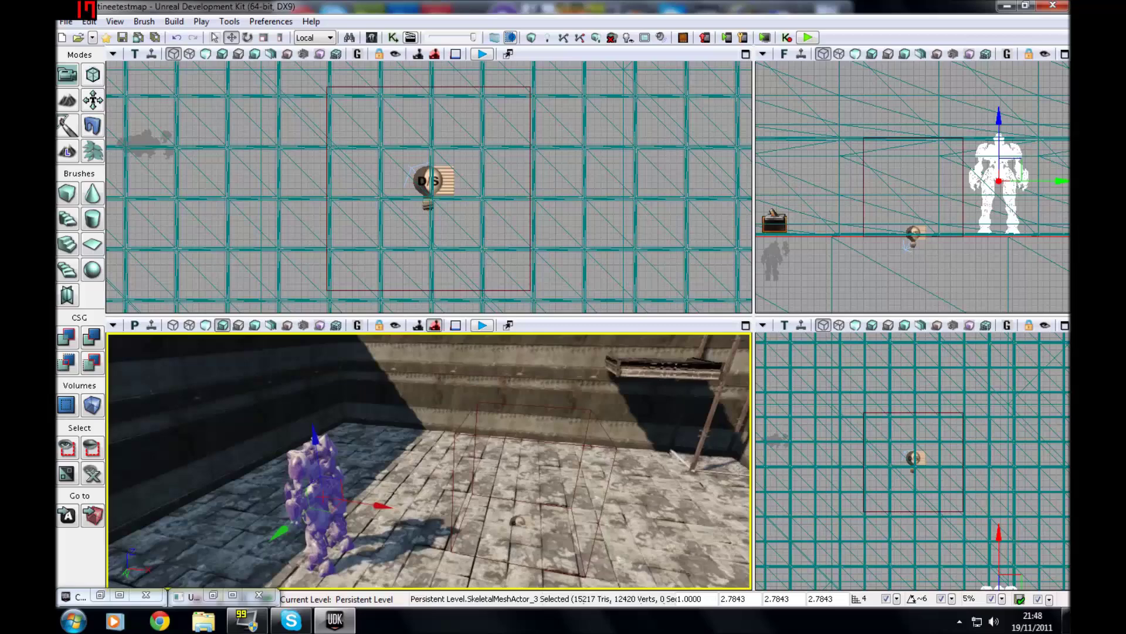
{"action": "scroll", "coordinate": [429, 461], "scroll_direction": "up", "scroll_amount": 5}
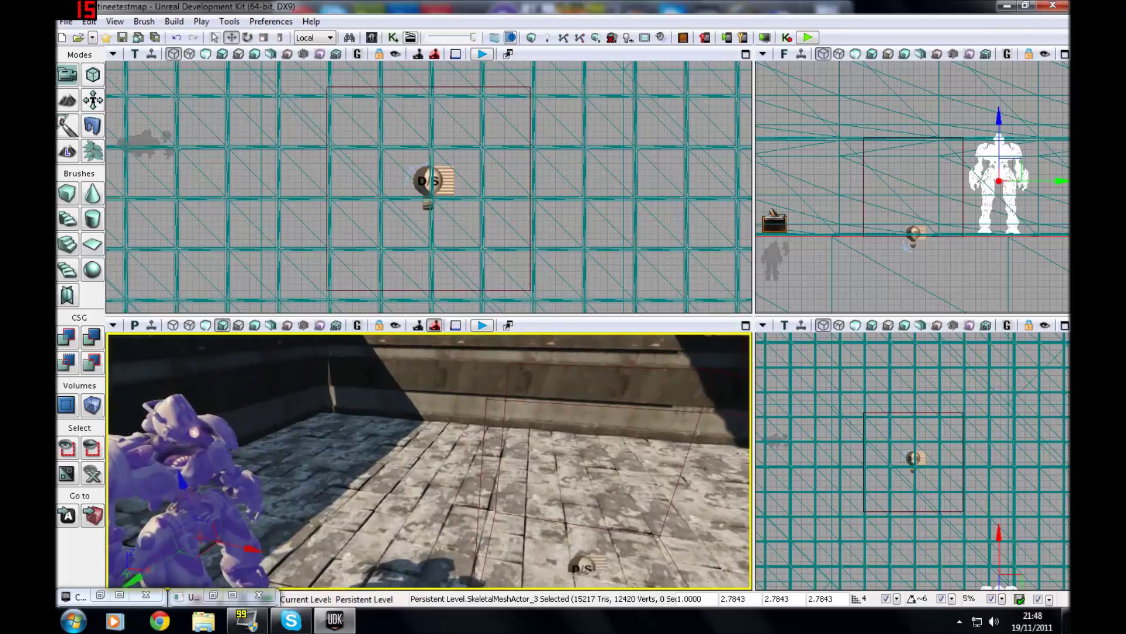
{"action": "left_click", "coordinate": [485, 461]}
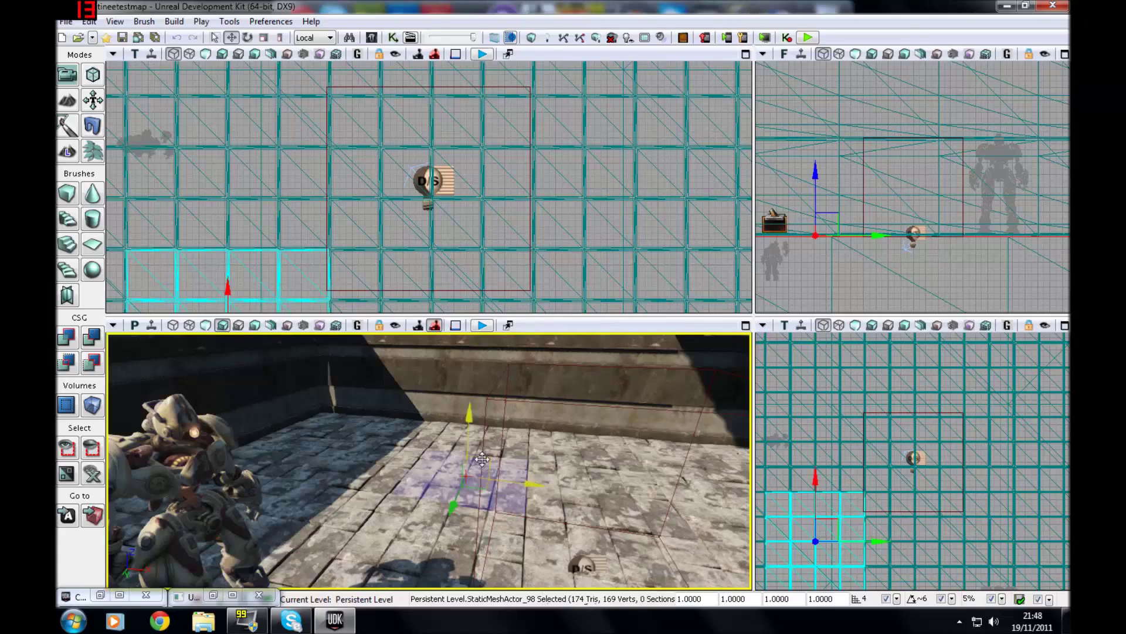
{"action": "left_click", "coordinate": [482, 460]}
{"action": "mouse_move", "coordinate": [482, 459]}
{"action": "right_mouse_down"}
{"action": "mouse_move", "coordinate": [334, 449]}
{"action": "mouse_move", "coordinate": [516, 429]}
{"action": "mouse_move", "coordinate": [464, 431]}
{"action": "right_mouse_up"}
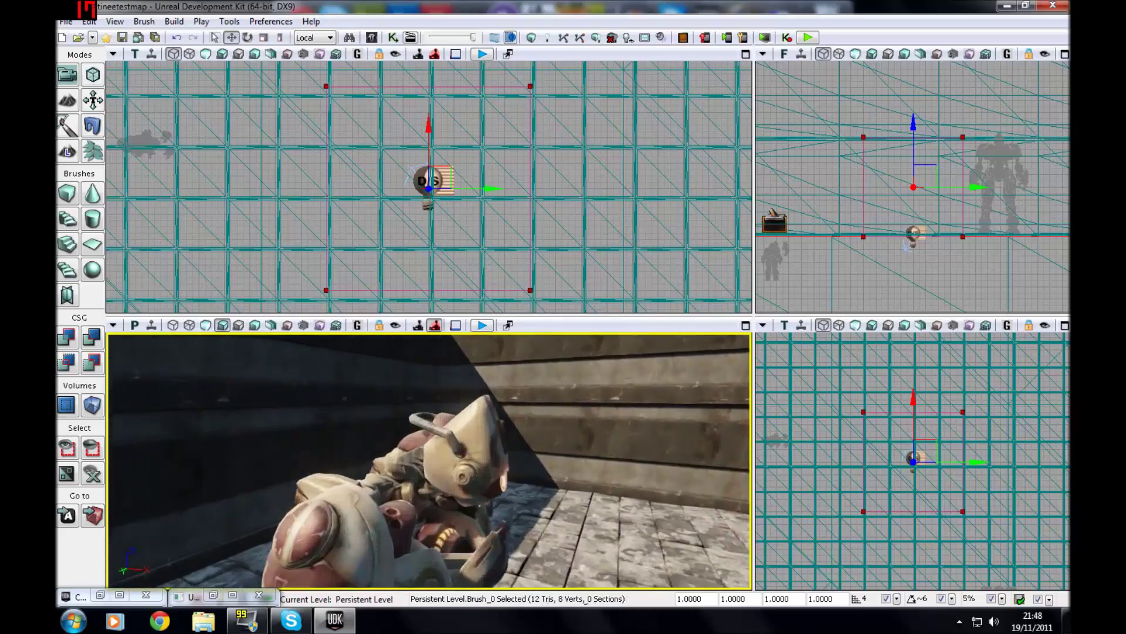
{"action": "left_click", "coordinate": [399, 470]}
{"action": "mouse_move", "coordinate": [399, 469]}
{"action": "right_mouse_down"}
{"action": "mouse_move", "coordinate": [446, 478]}
{"action": "mouse_move", "coordinate": [334, 469]}
{"action": "mouse_move", "coordinate": [305, 454]}
{"action": "mouse_move", "coordinate": [364, 464]}
{"action": "mouse_move", "coordinate": [381, 443]}
{"action": "mouse_move", "coordinate": [402, 484]}
{"action": "mouse_move", "coordinate": [437, 514]}
{"action": "mouse_move", "coordinate": [410, 510]}
{"action": "mouse_move", "coordinate": [405, 481]}
{"action": "right_mouse_up"}
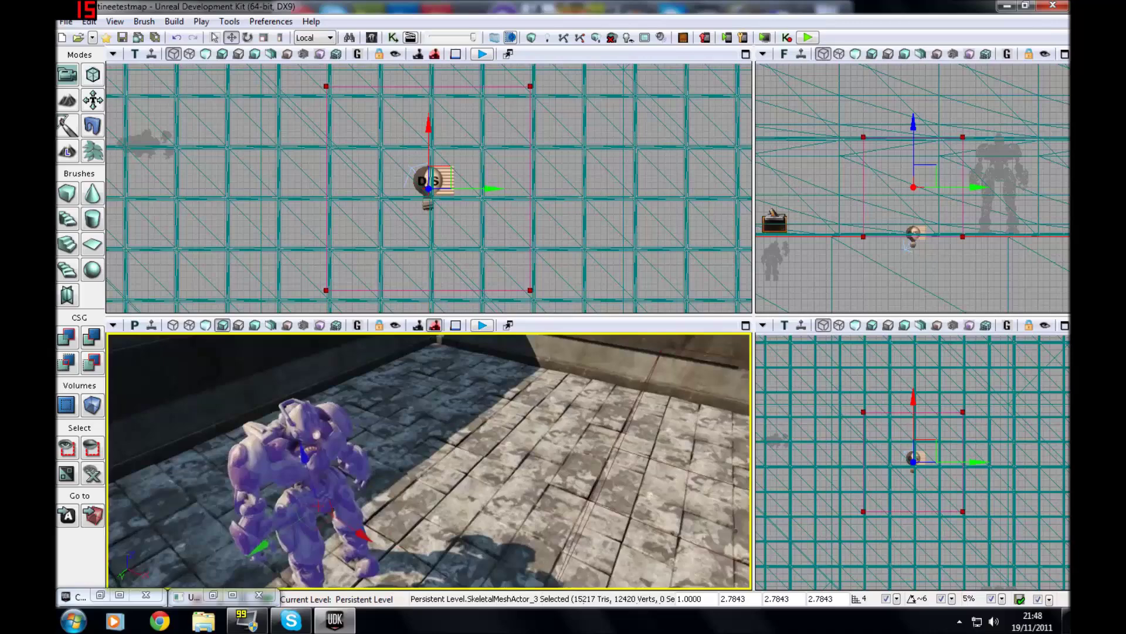